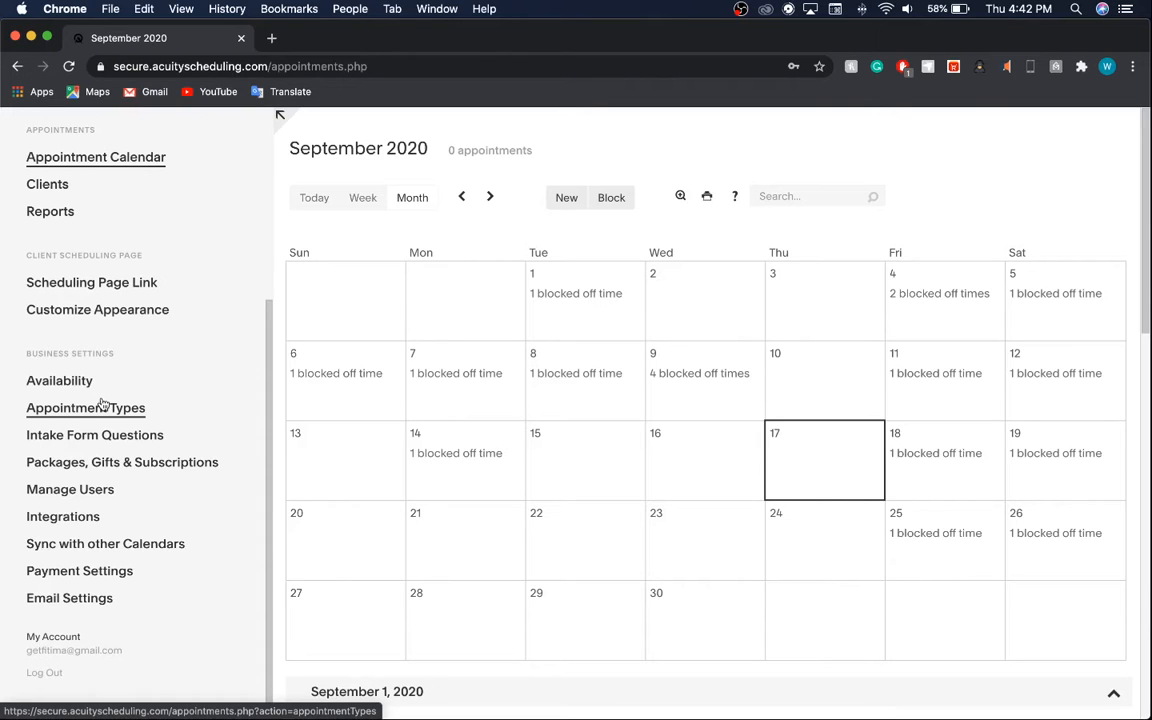
# View Availability's regular hours: 9:00am–11:00pm Sunday–Thursday, with Friday and Saturday closed.
pyautogui.click(78, 381)
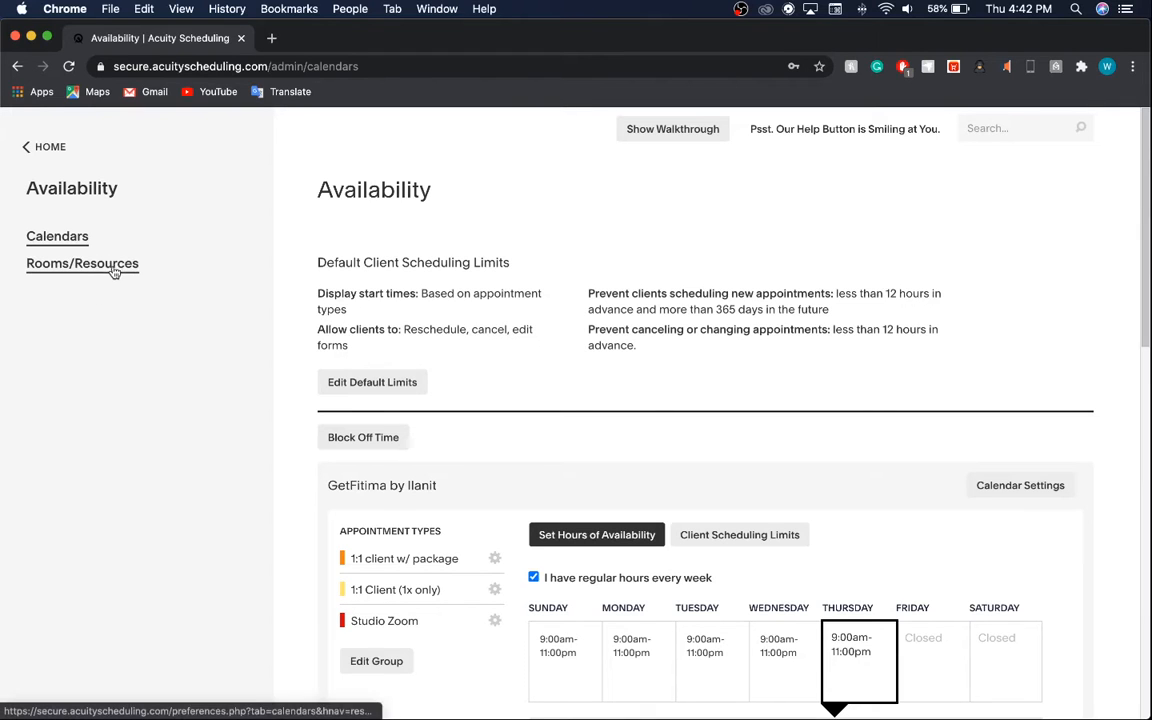
pyautogui.scroll(-2, 384, 357)
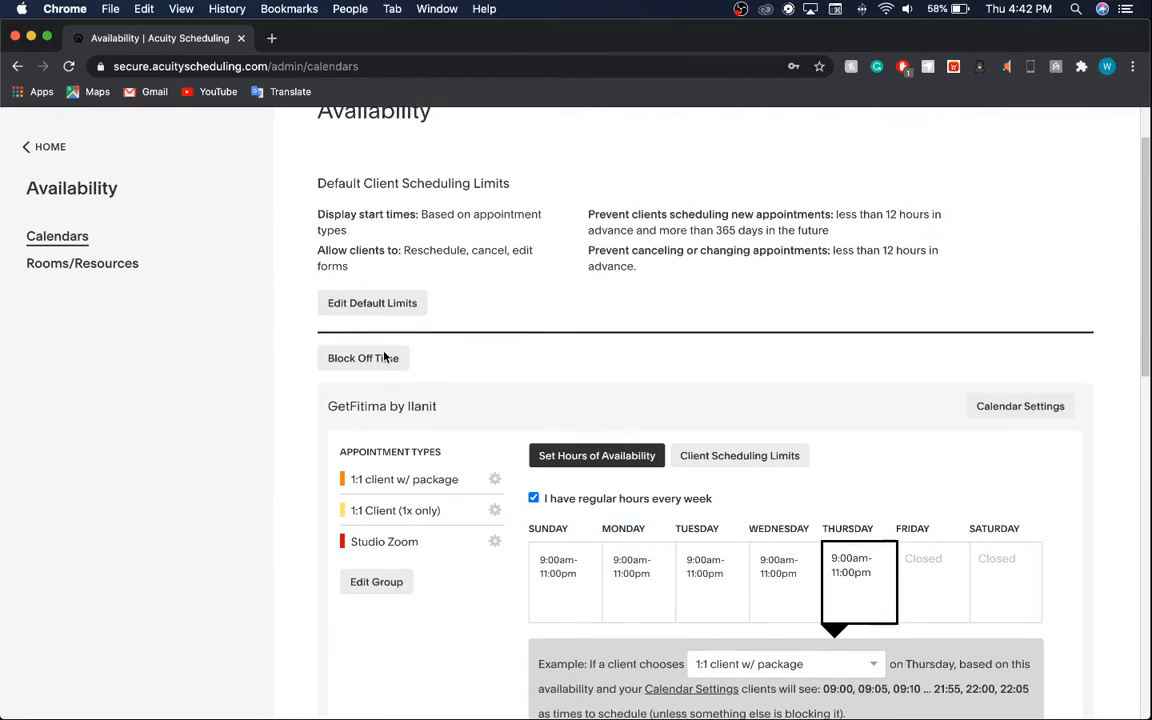
pyautogui.scroll(1, 506, 333)
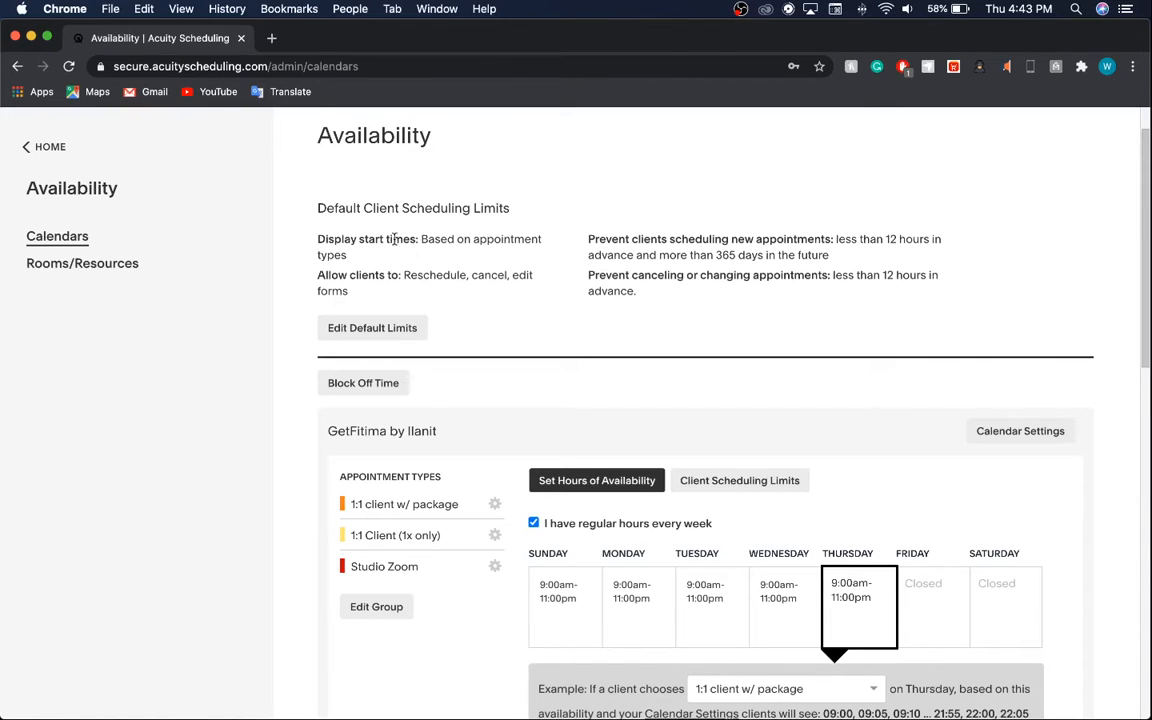
pyautogui.moveTo(318, 207)
pyautogui.mouseDown()
pyautogui.moveTo(508, 208)
pyautogui.moveTo(317, 204)
pyautogui.mouseUp()
pyautogui.click(503, 208)
pyautogui.click(386, 352)
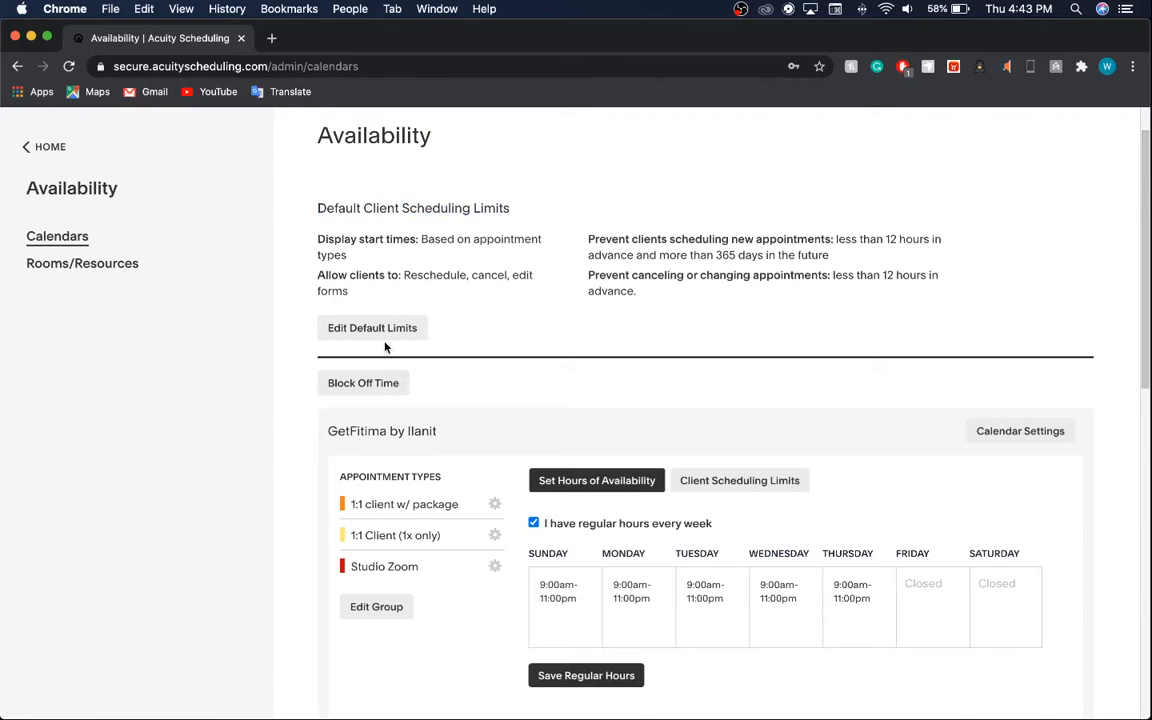
# Open the default limits editor showing 12-hour minimum notice and a 365-day maximum.
pyautogui.click(382, 334)
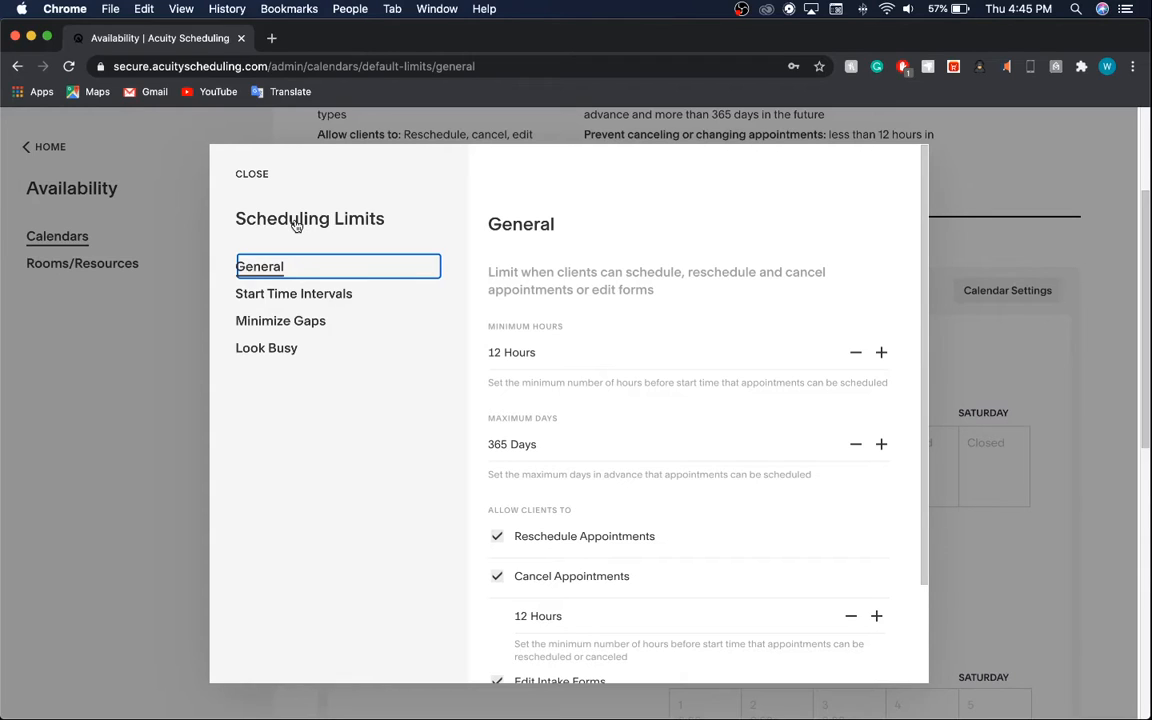
pyautogui.scroll(-3, 543, 368)
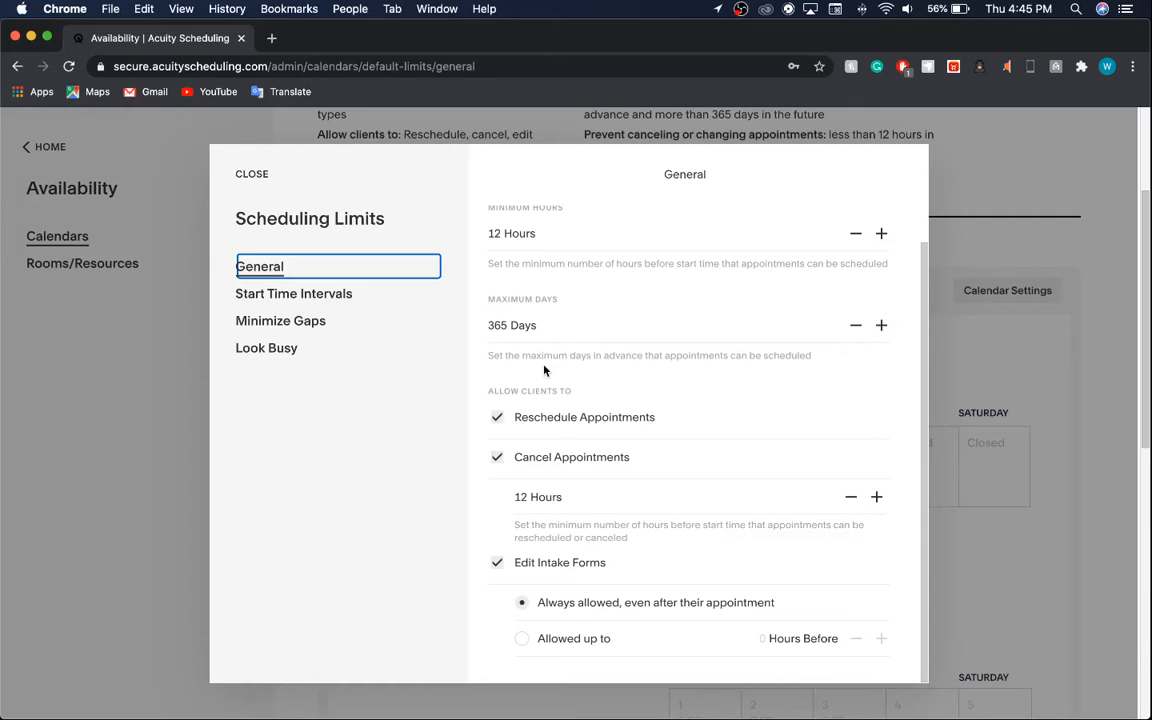
# Review Start Time Intervals, Minimize Gaps and Look Busy, leaving the last two off.
pyautogui.click(330, 292)
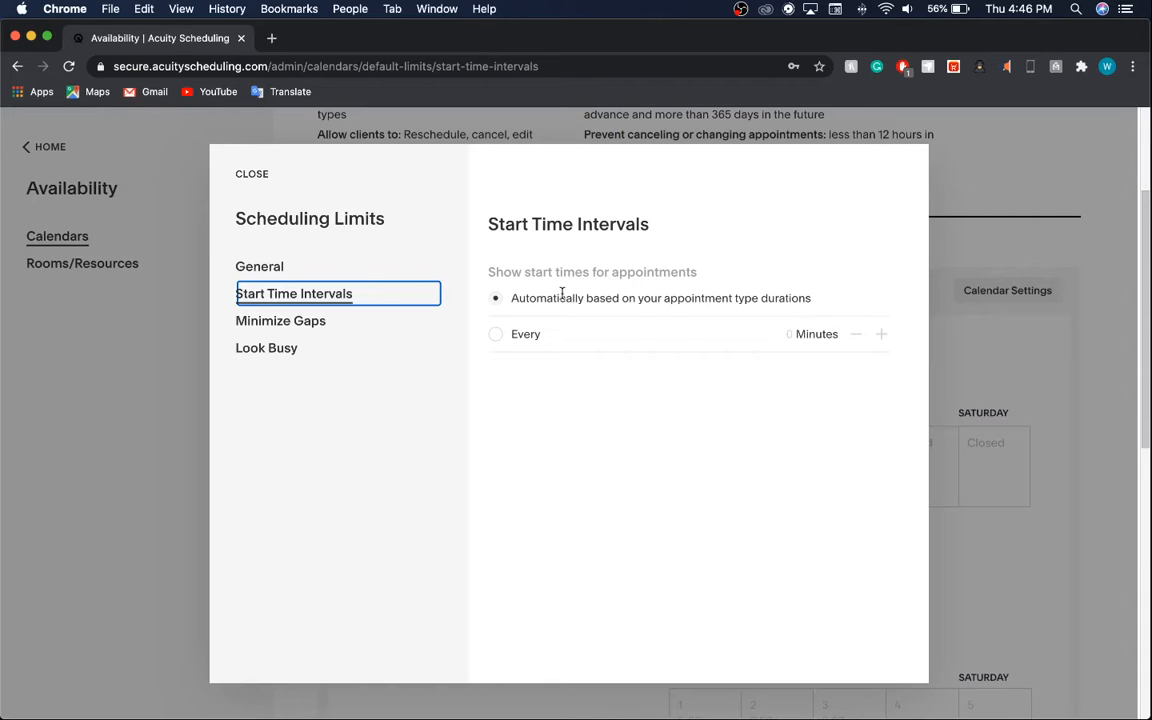
pyautogui.click(275, 325)
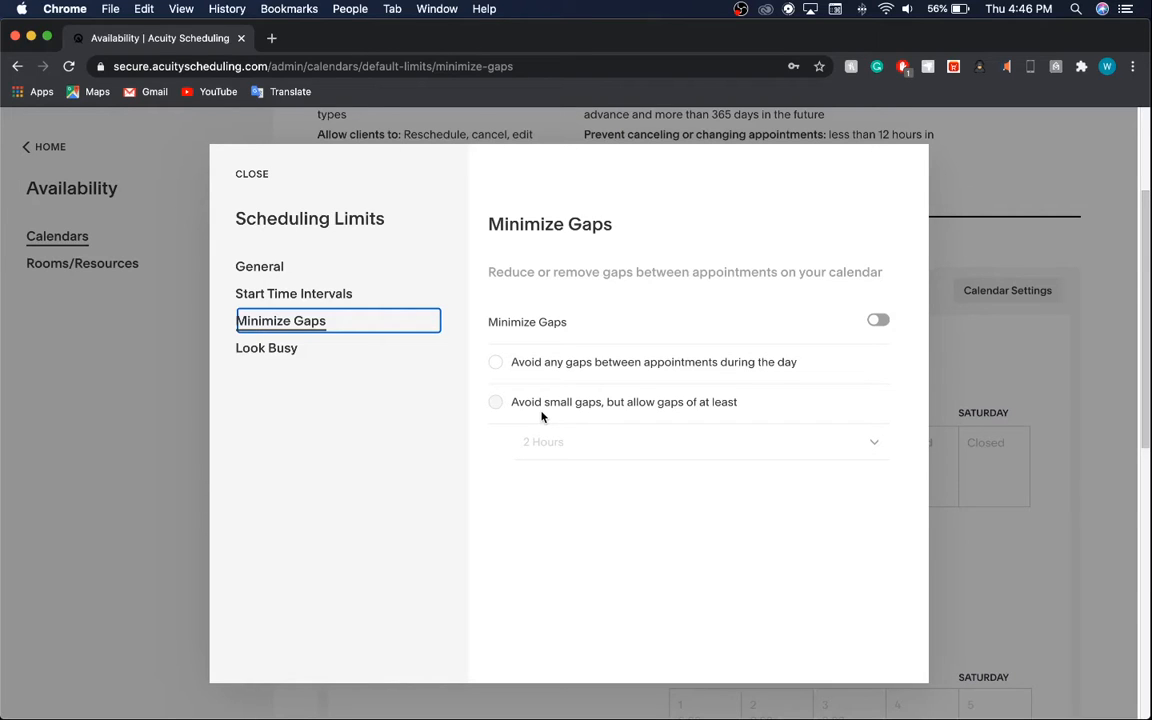
pyautogui.click(262, 347)
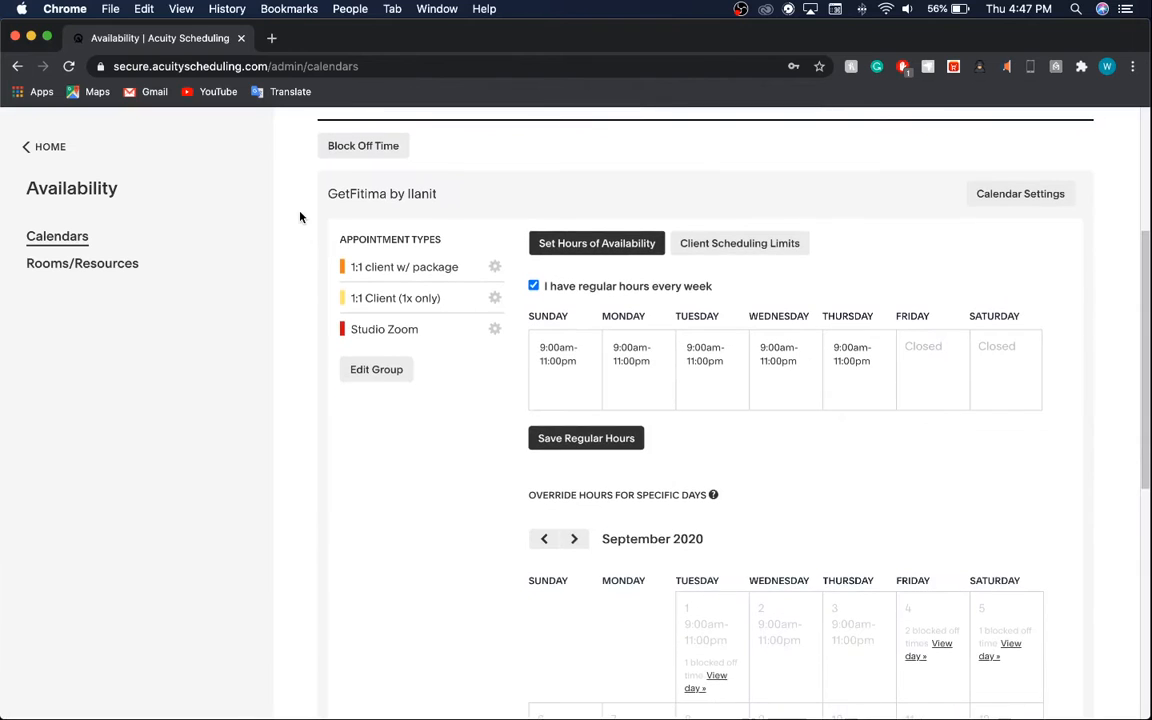
# Open the 1:1 client w/ package group and edit the Sunday–Thursday hour cells.
pyautogui.click(494, 270)
pyautogui.click(609, 386)
pyautogui.click(589, 381)
pyautogui.click(663, 386)
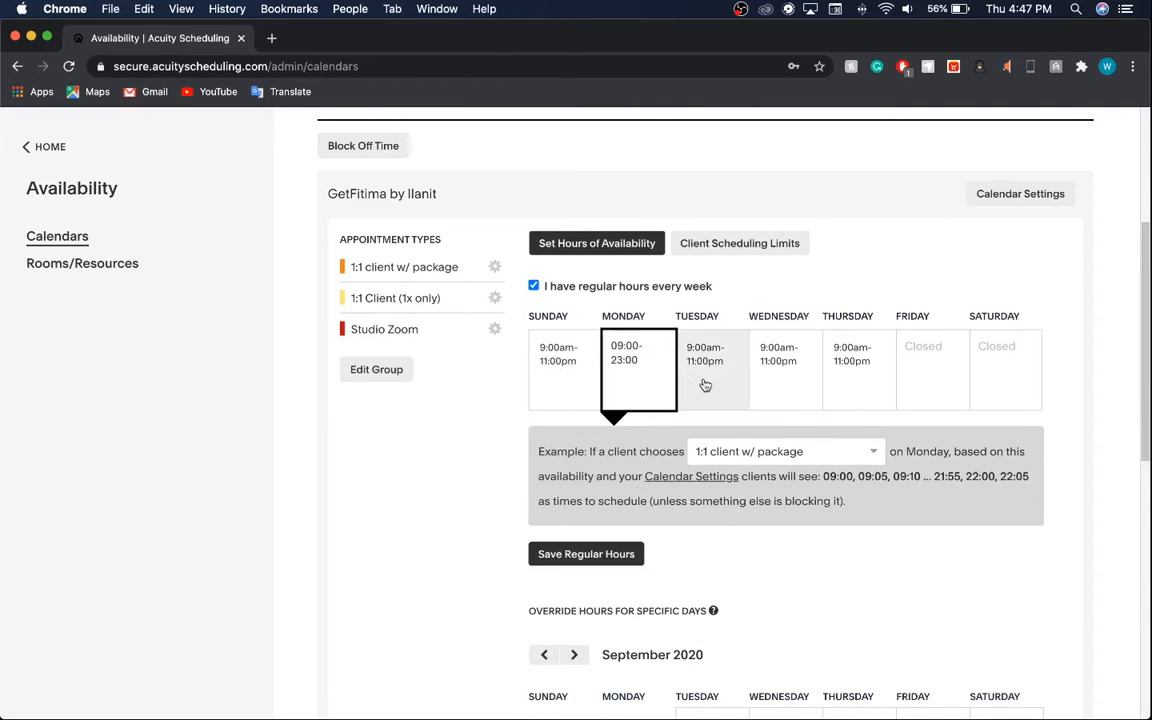
pyautogui.click(702, 383)
pyautogui.click(848, 375)
pyautogui.click(941, 375)
pyautogui.click(781, 374)
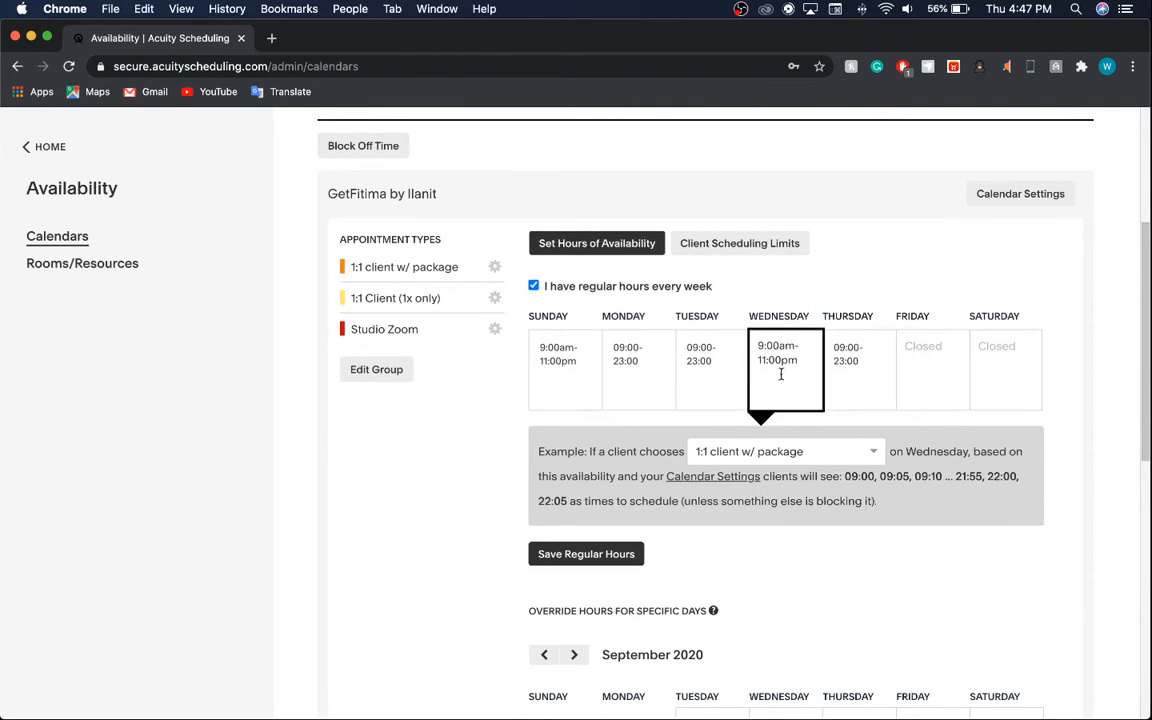
pyautogui.click(558, 361)
# Set Sunday, Monday and Tuesday to 09:00–23:00, closing the Friday and Wednesday editors unchanged.
pyautogui.click(747, 451)
pyautogui.click(639, 387)
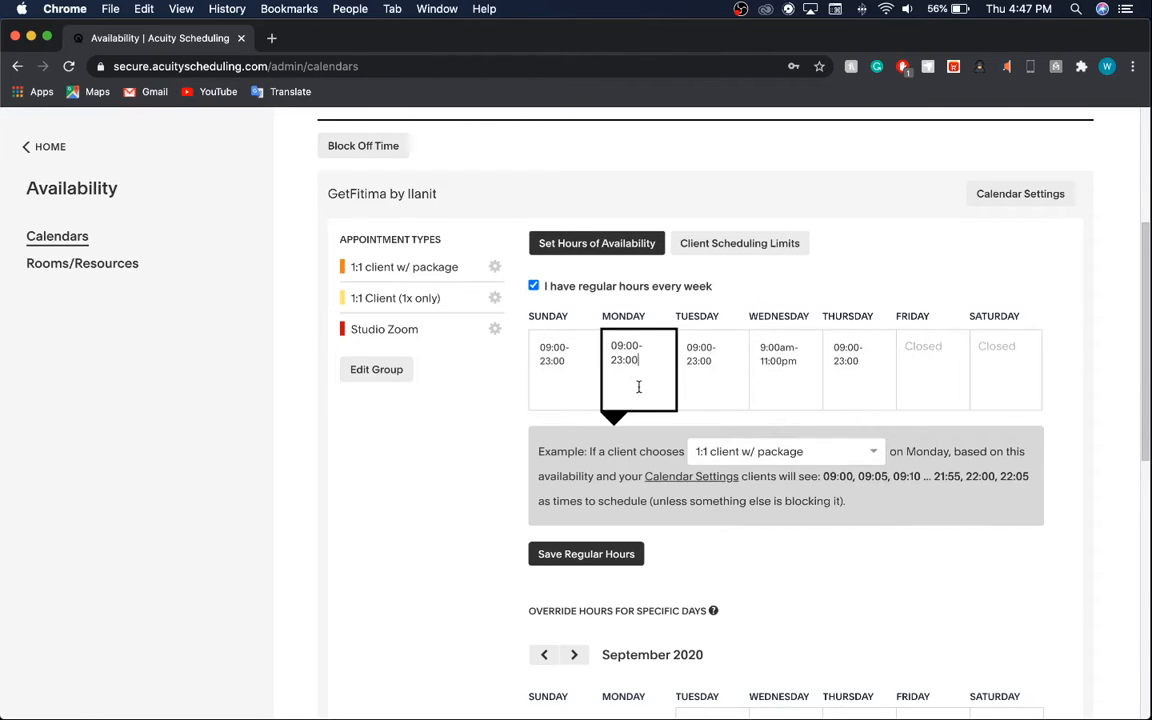
pyautogui.click(702, 368)
pyautogui.click(620, 362)
pyautogui.click(571, 363)
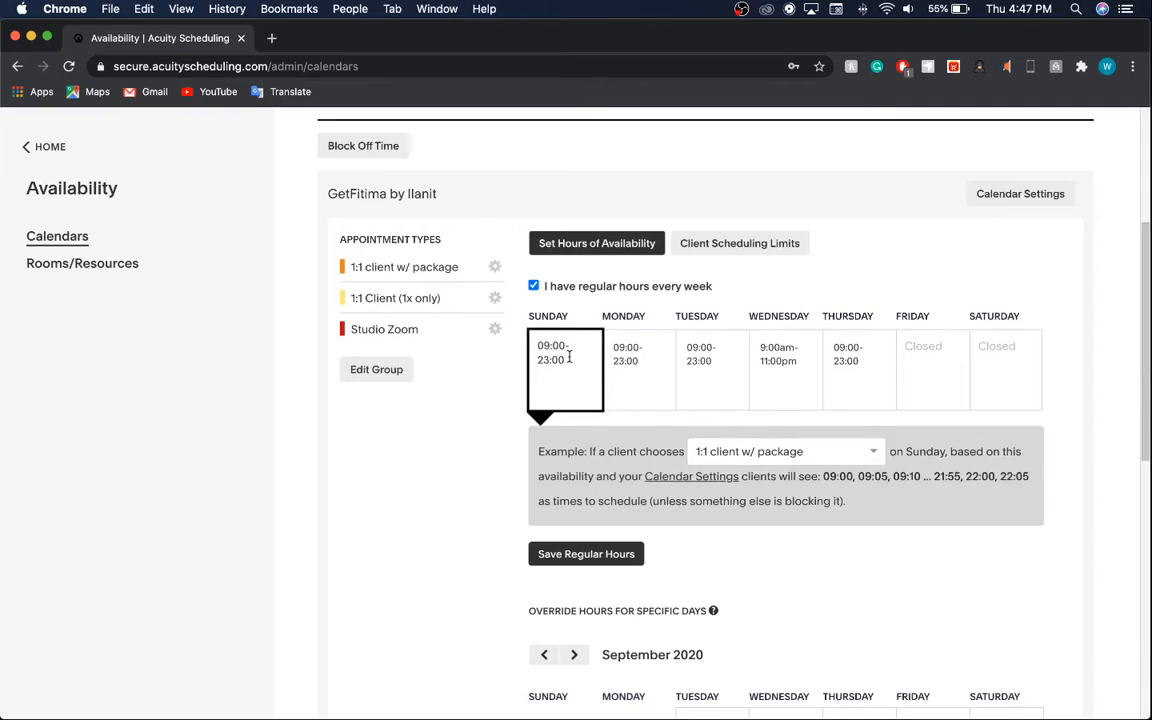
pyautogui.click(630, 365)
pyautogui.click(699, 375)
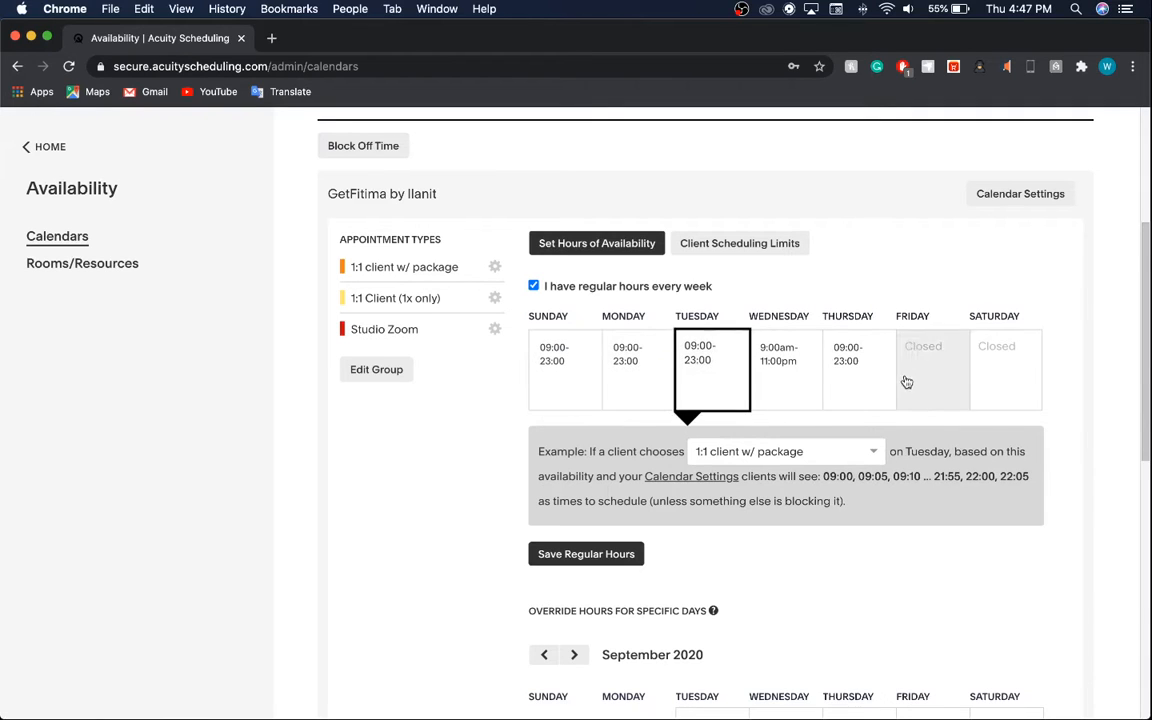
pyautogui.click(906, 382)
pyautogui.click(1031, 315)
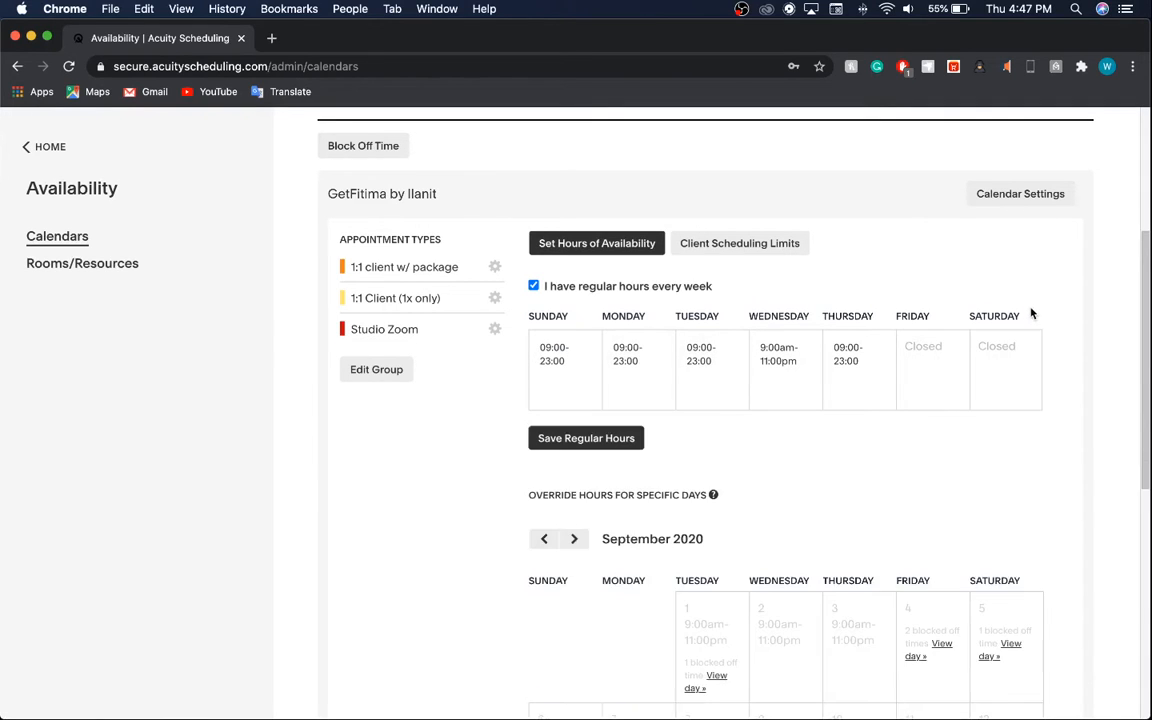
pyautogui.click(785, 388)
pyautogui.click(419, 288)
# Toggle Studio Zoom and 1:1 Client (1x only) in the group, then uncheck regular weekly hours.
pyautogui.click(384, 378)
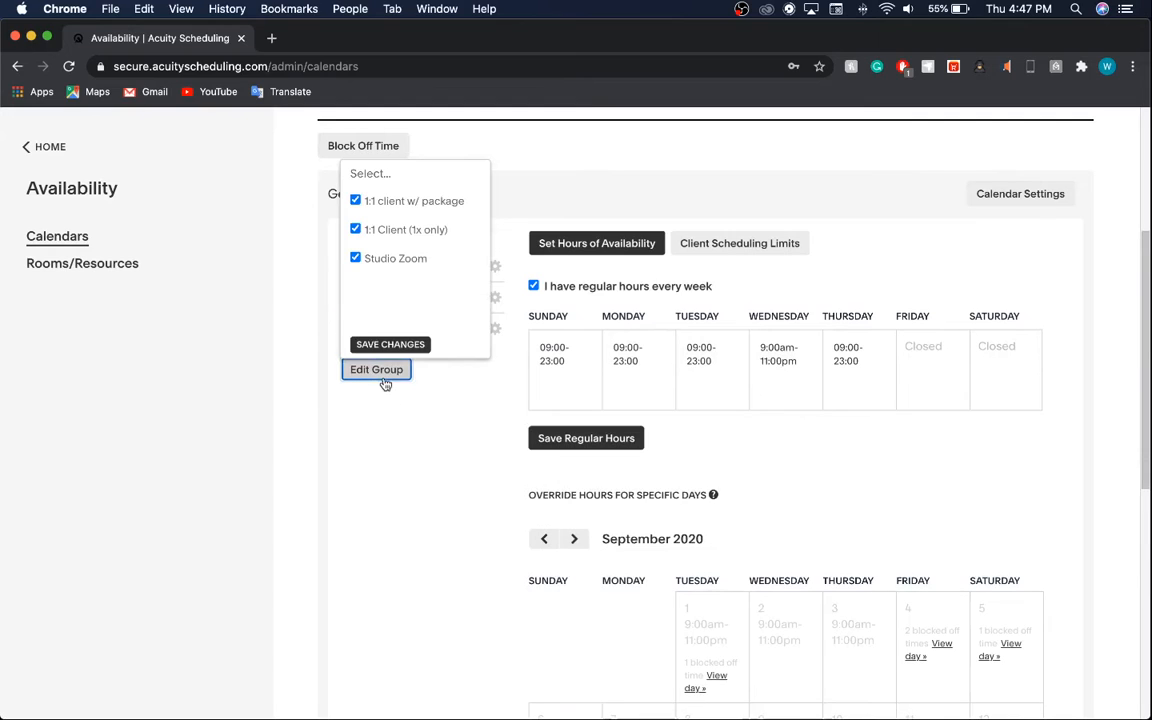
pyautogui.click(371, 259)
pyautogui.click(371, 257)
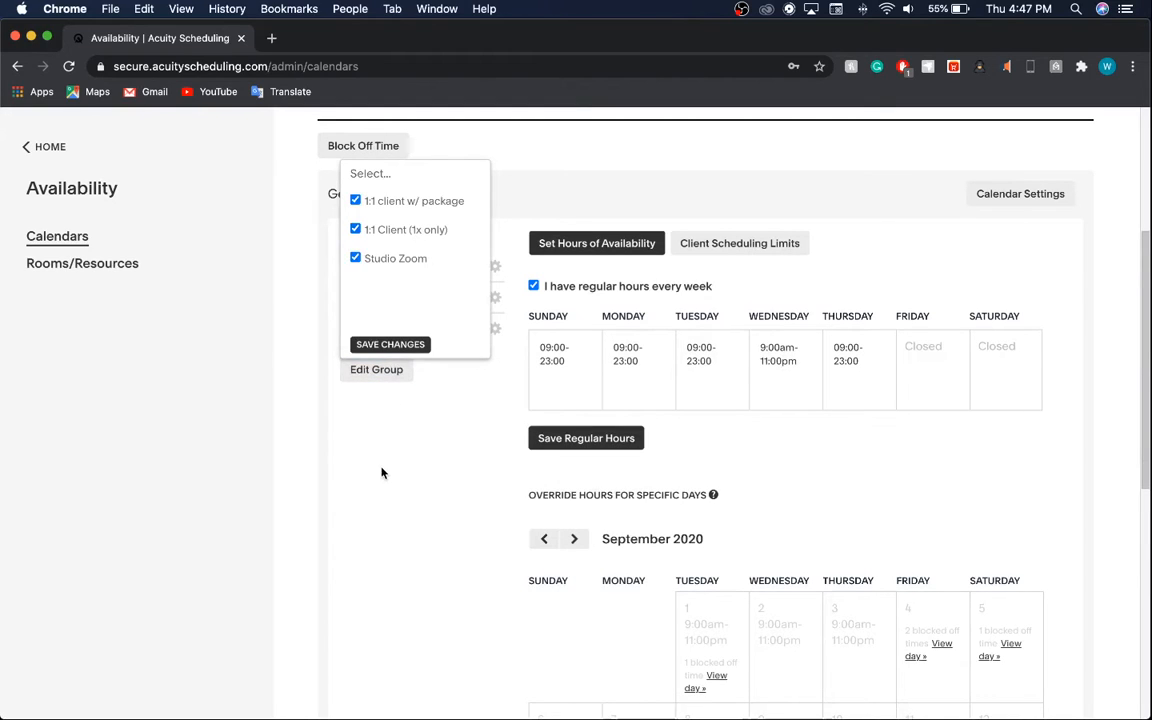
pyautogui.click(381, 472)
pyautogui.click(393, 376)
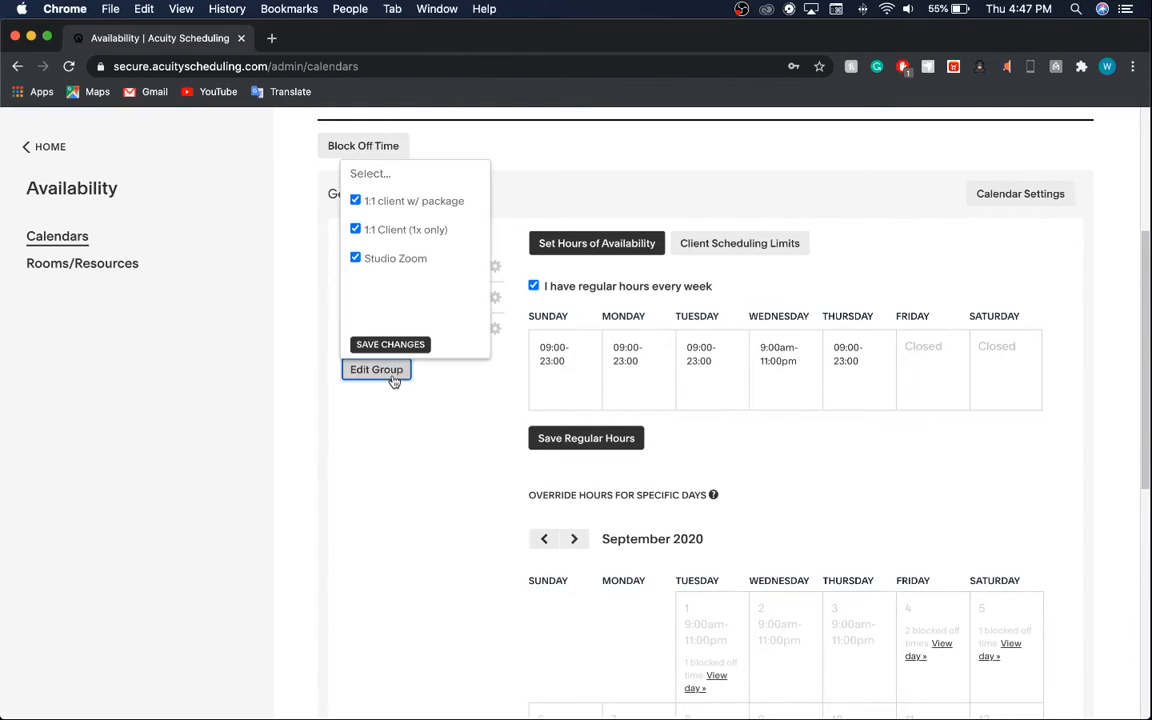
pyautogui.click(380, 257)
pyautogui.click(368, 229)
pyautogui.click(368, 229)
pyautogui.click(406, 445)
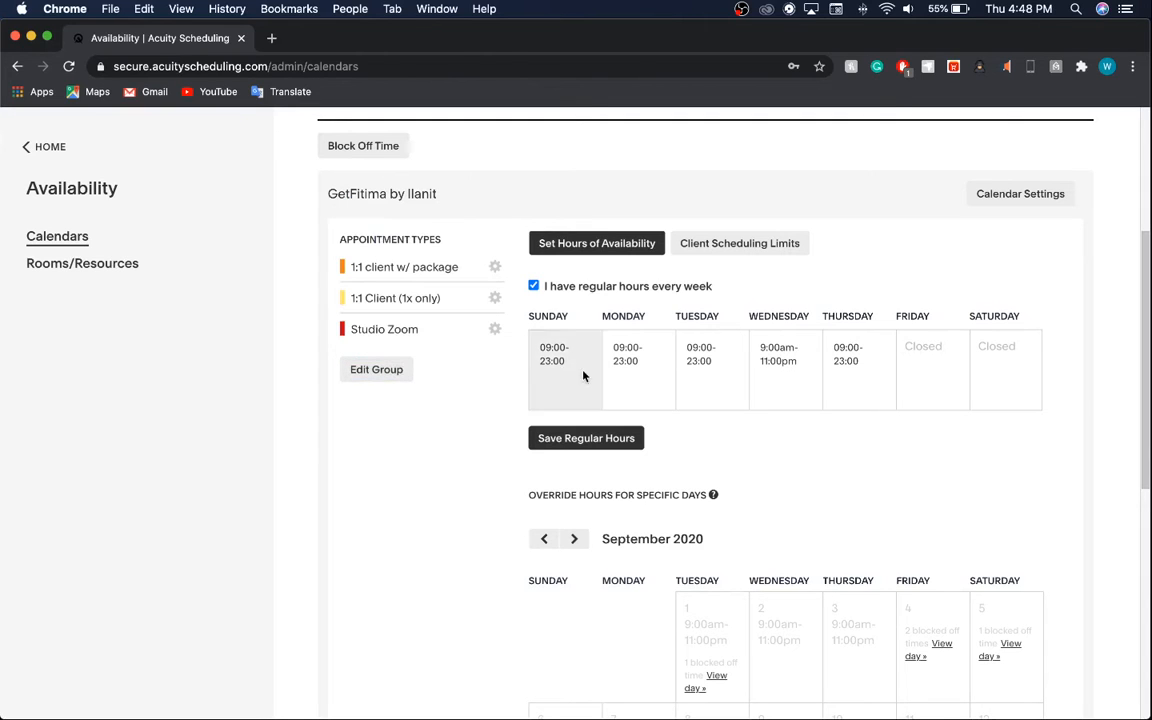
pyautogui.click(565, 287)
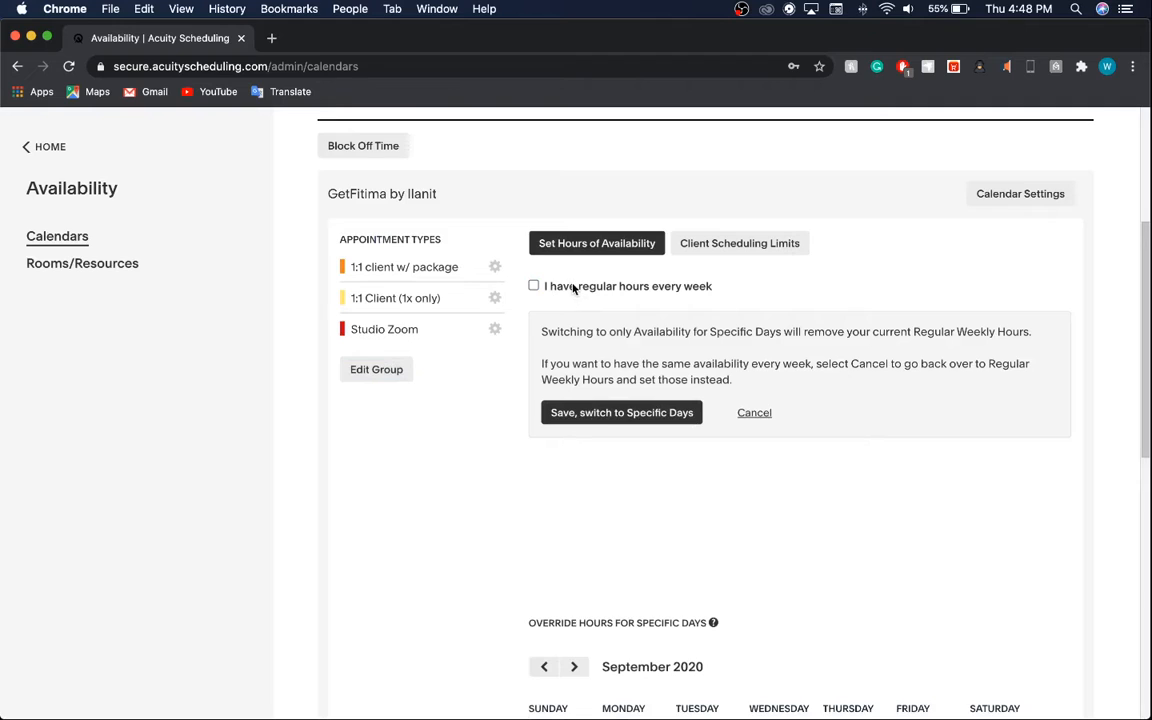
# Turn regular weekly hours back on after toggling them off again.
pyautogui.click(645, 293)
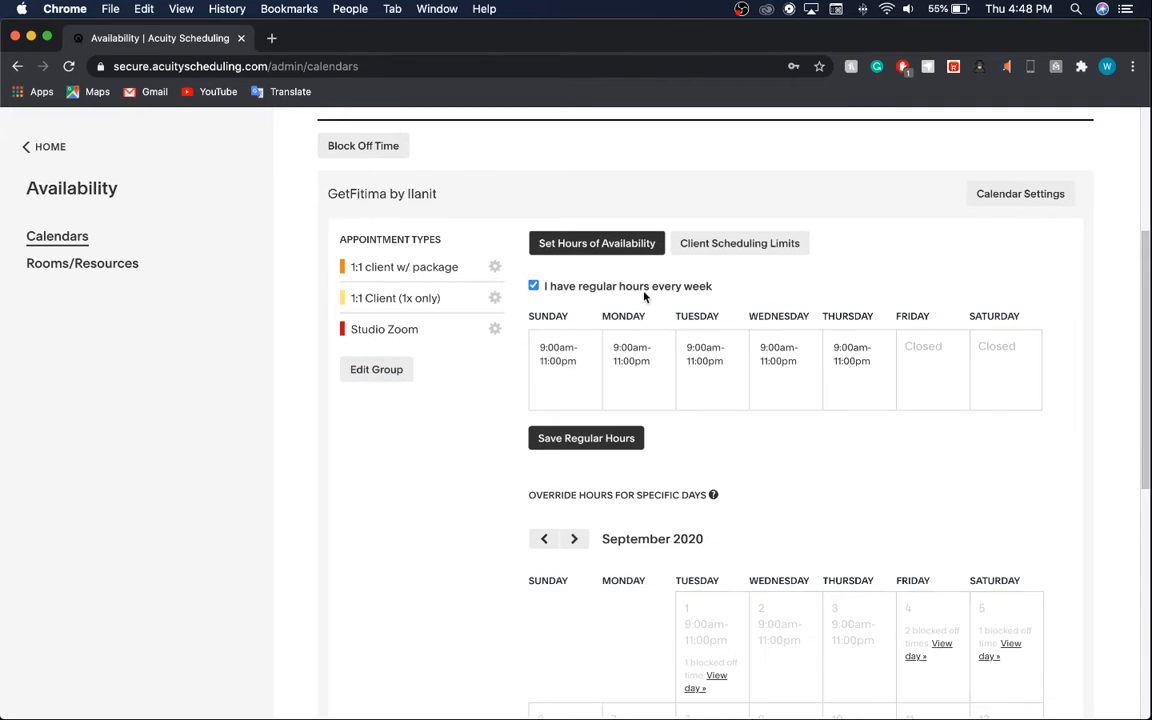
pyautogui.click(645, 293)
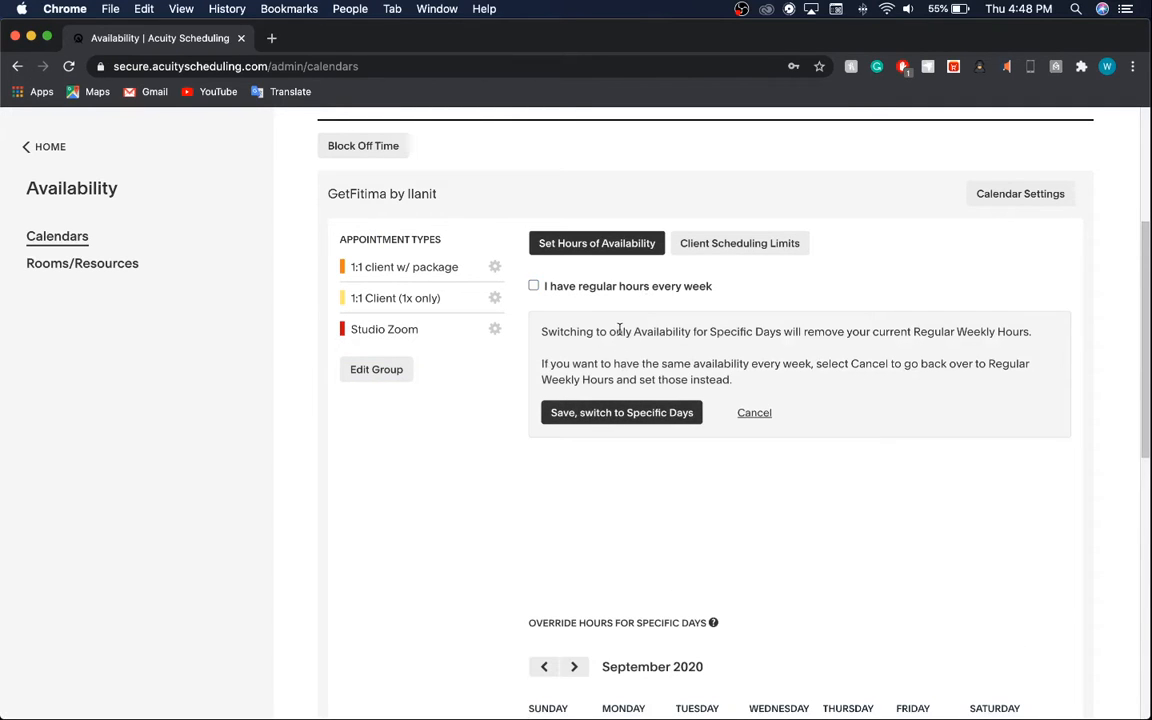
pyautogui.click(607, 292)
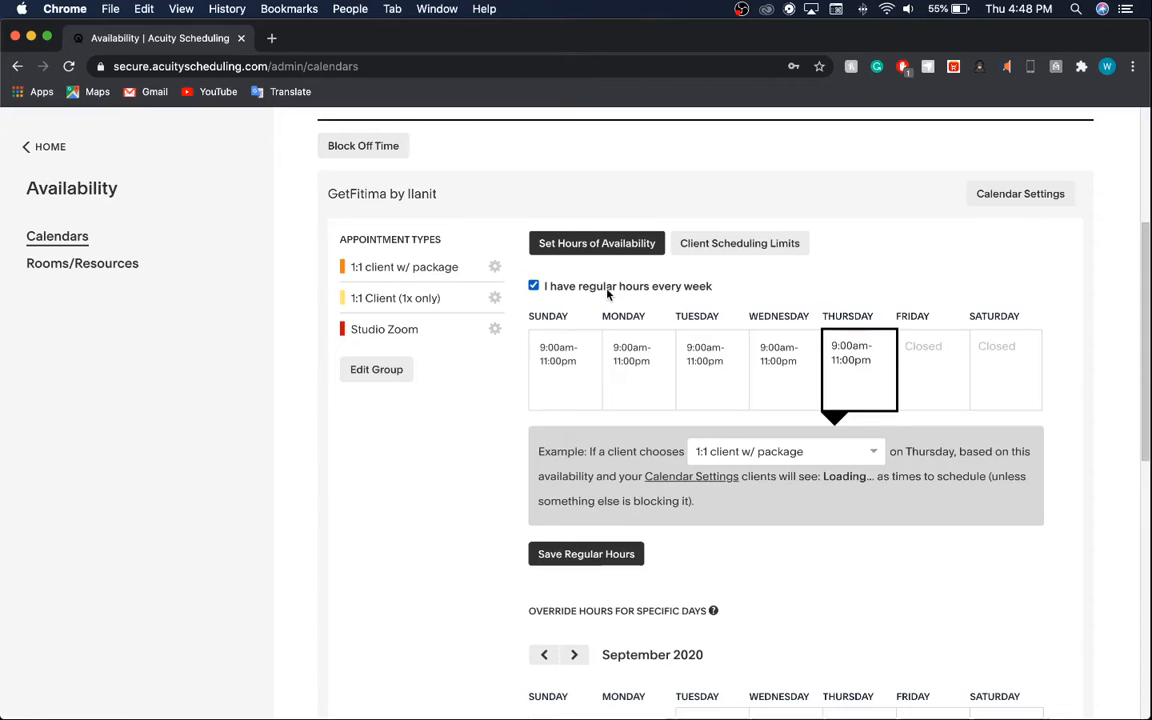
# Inspect the override calendar and its help tip, then go to Rooms/Resources.
pyautogui.scroll(-5, 666, 548)
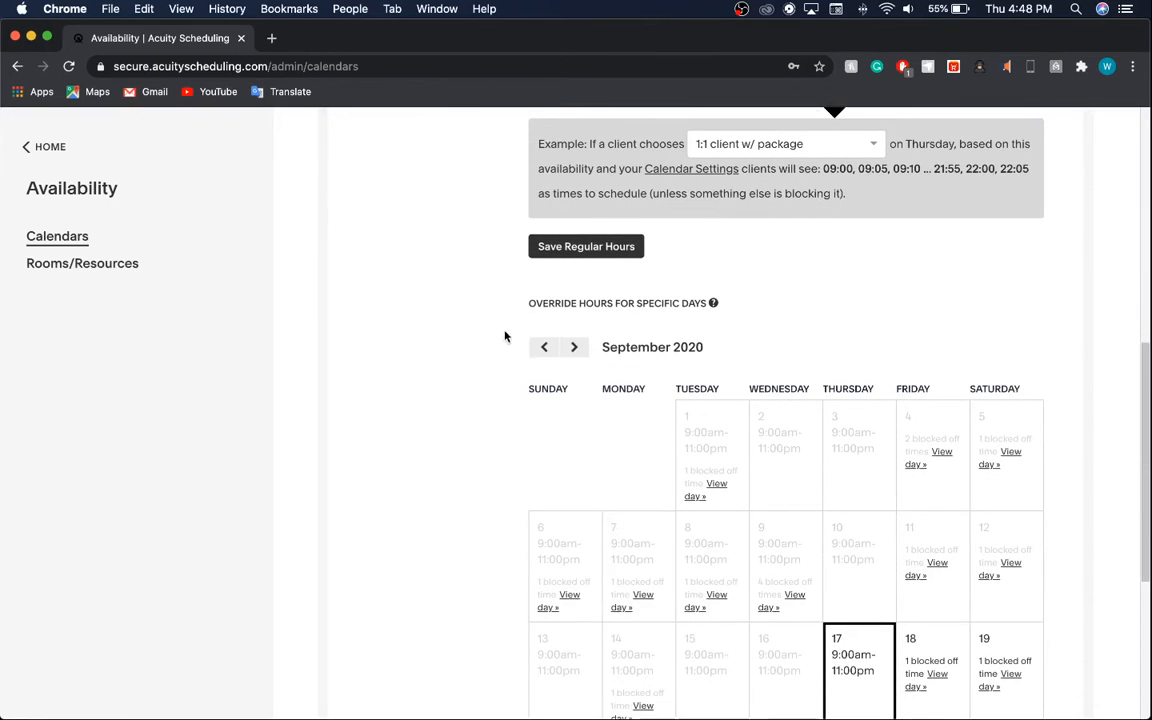
pyautogui.scroll(-2, 503, 300)
pyautogui.moveTo(505, 268); pyautogui.dragTo(730, 316)
pyautogui.click(785, 208)
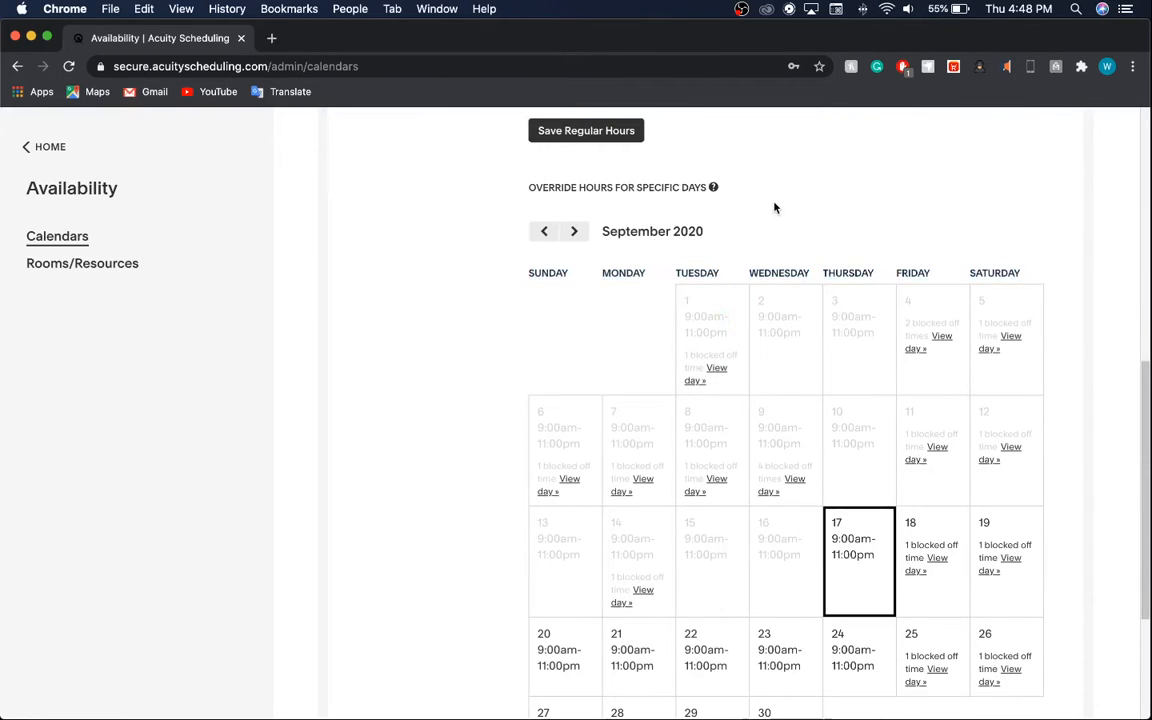
pyautogui.scroll(2, 774, 207)
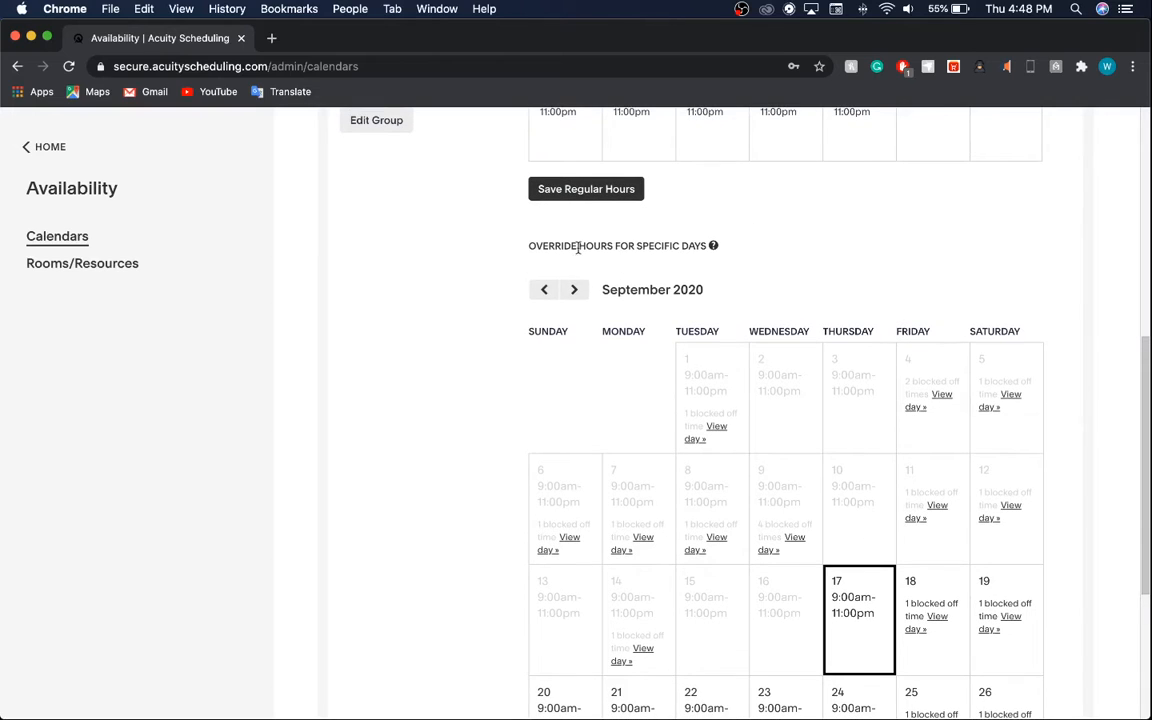
pyautogui.moveTo(713, 245)
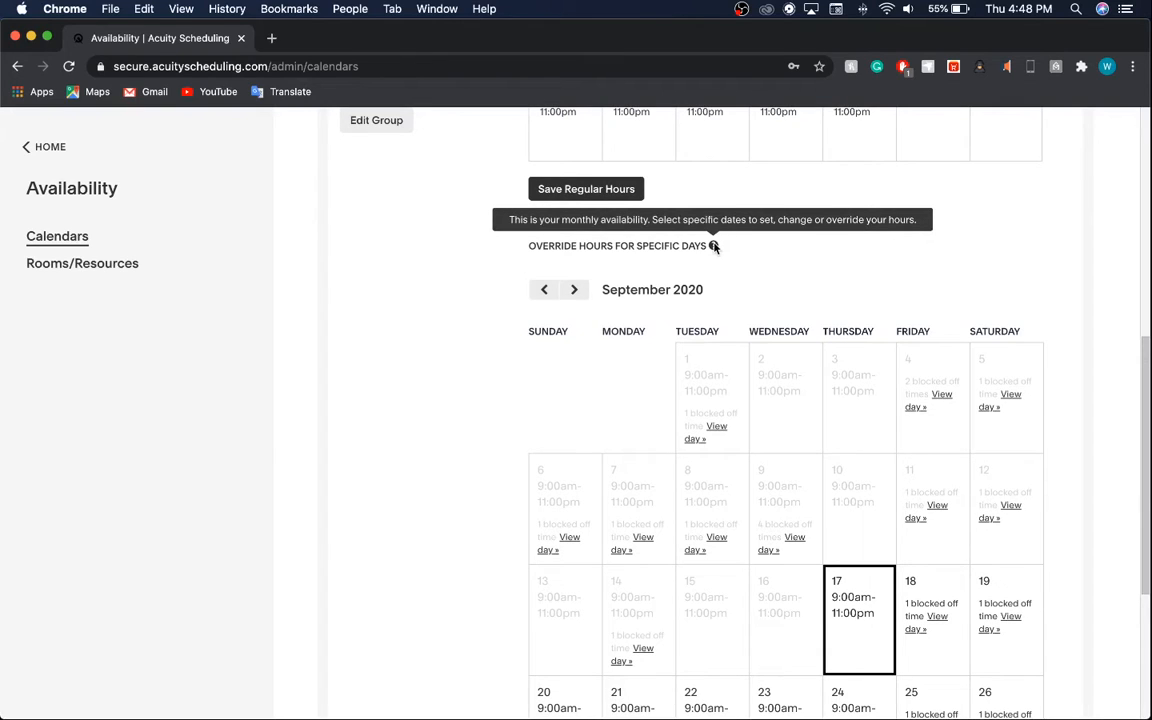
pyautogui.click(117, 266)
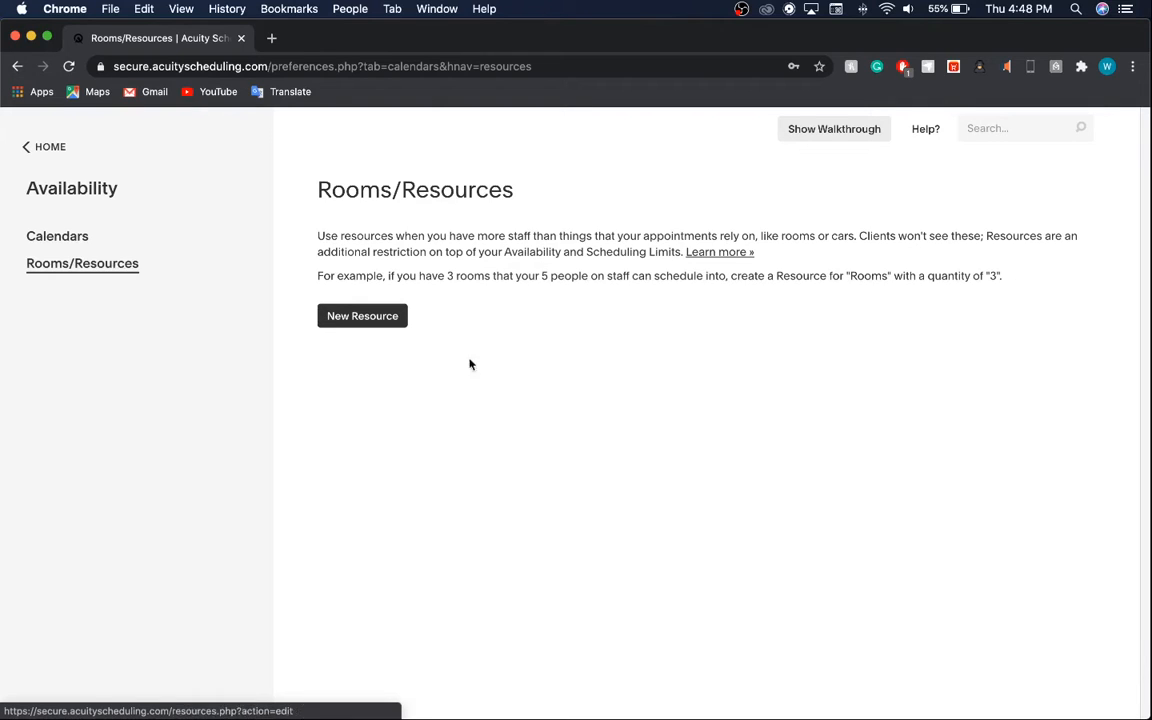
# Start a new resource, trying the name and Quantity fields without keeping any value.
pyautogui.click(378, 321)
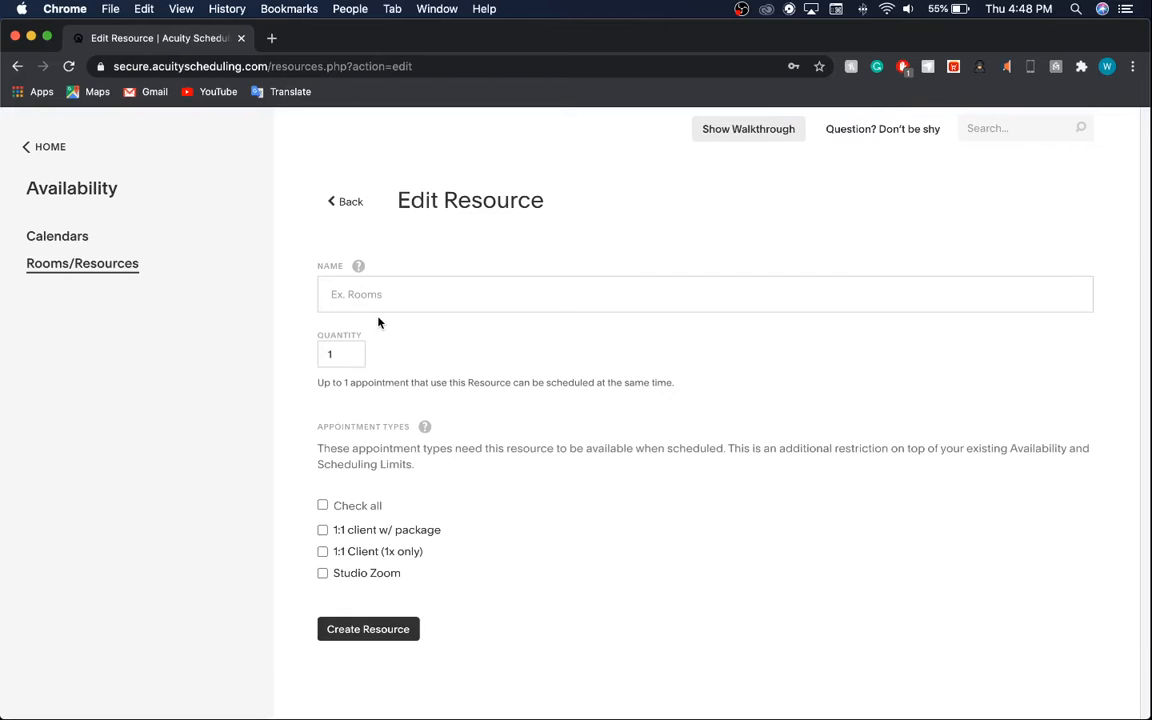
pyautogui.click(360, 300)
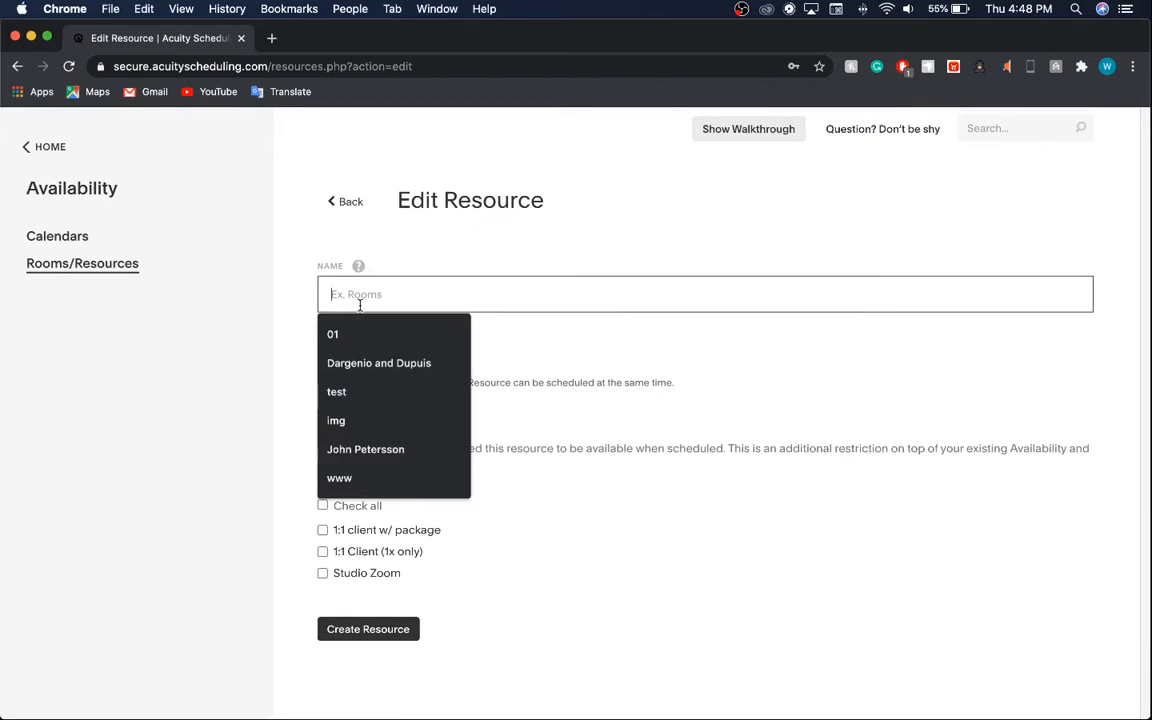
pyautogui.write('c')
pyautogui.press('BackSpace')
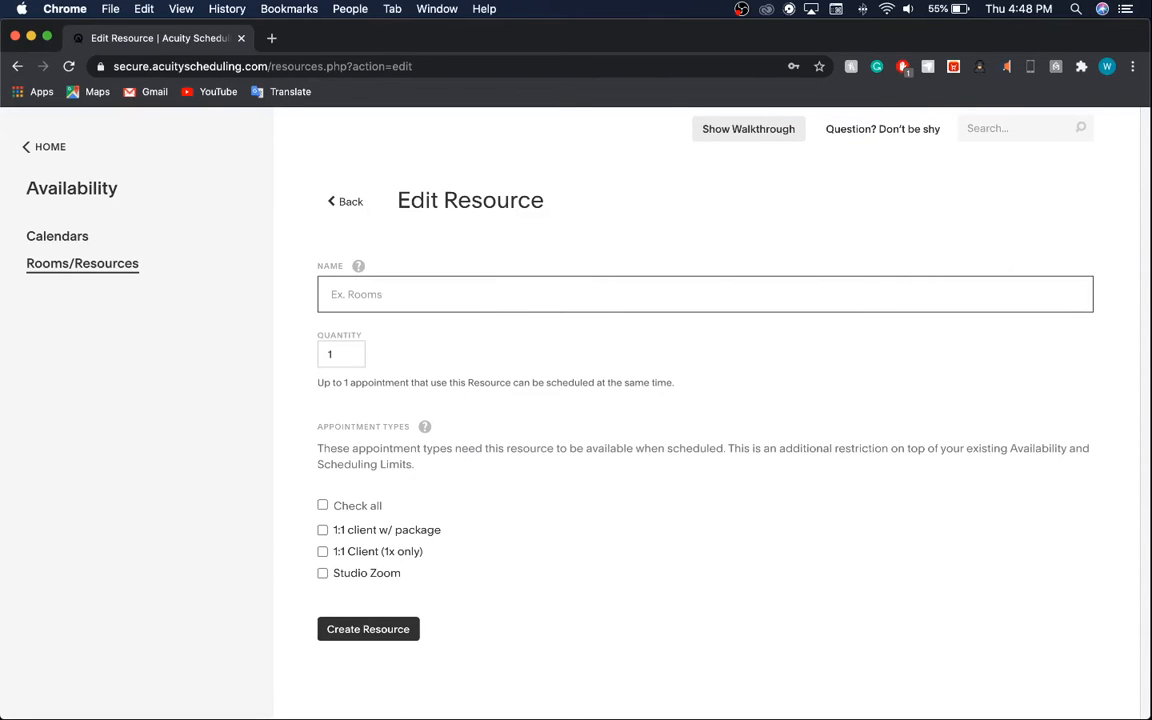
pyautogui.click(352, 352)
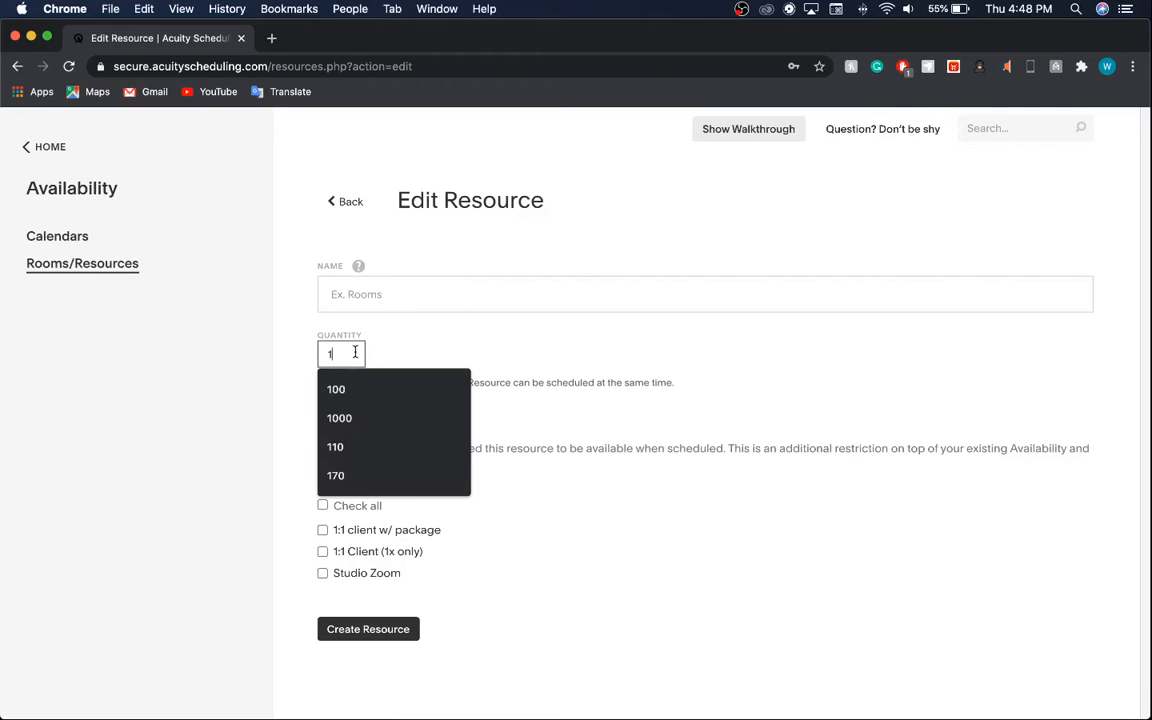
pyautogui.click(480, 375)
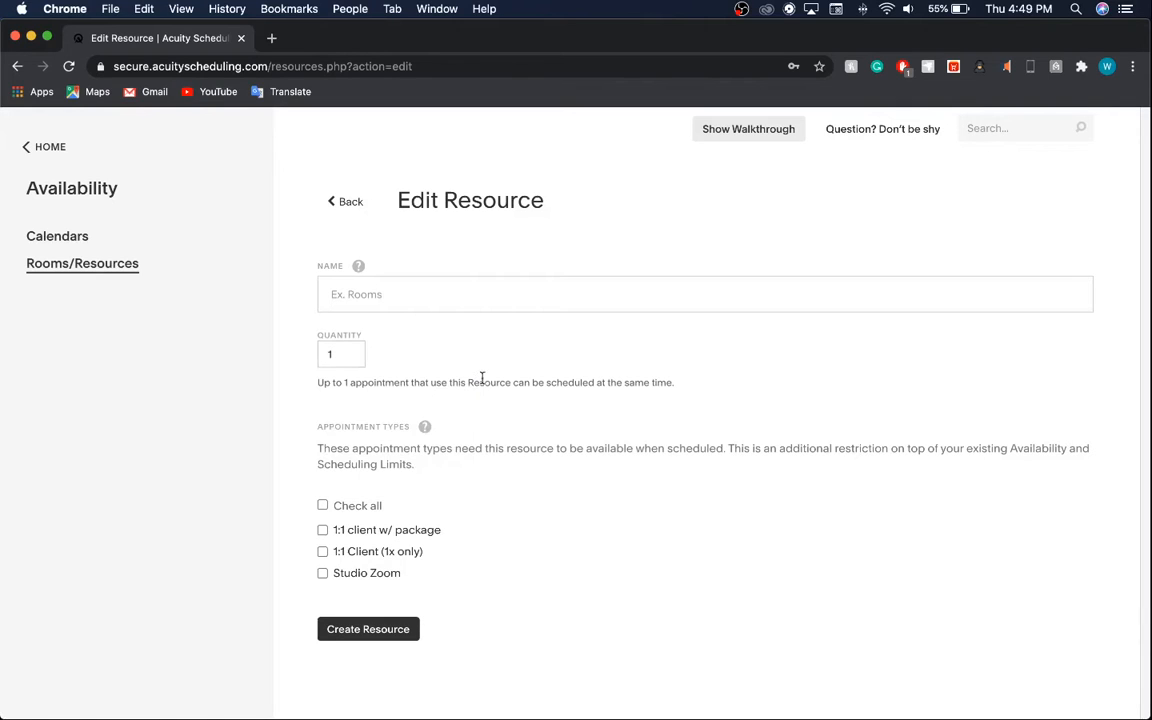
# Tick and untick all appointment types and 1:1 client w/ package, then go back unsaved.
pyautogui.click(354, 506)
pyautogui.click(354, 506)
pyautogui.click(350, 530)
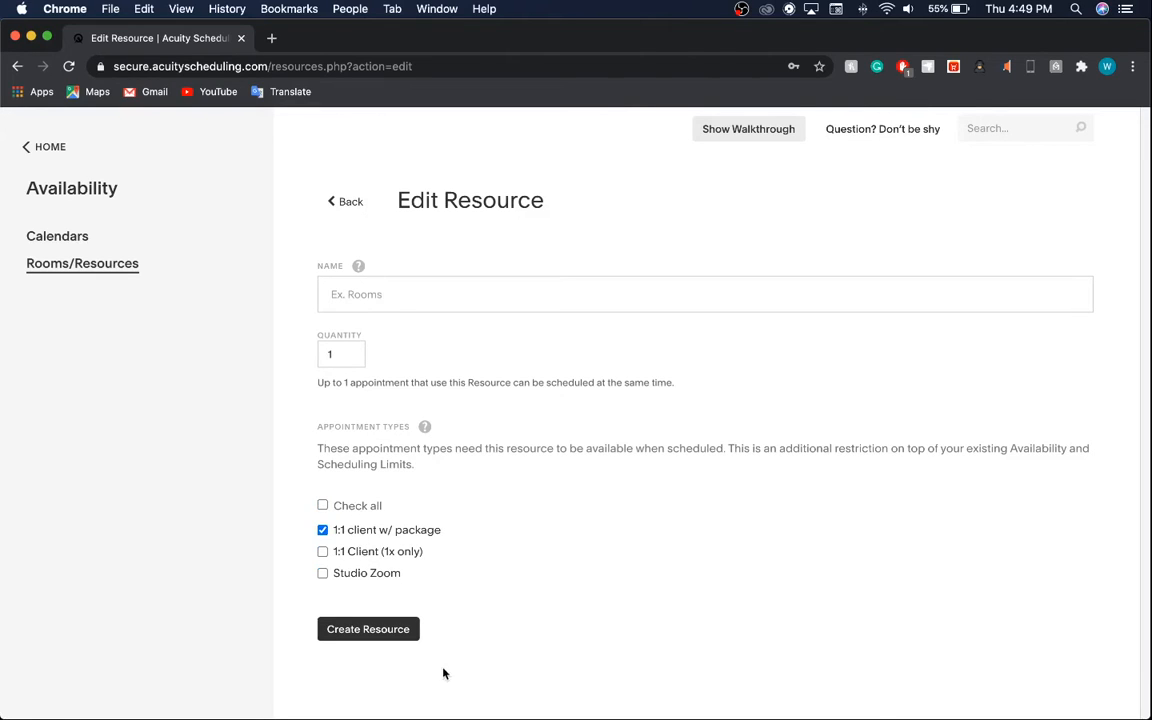
pyautogui.click(366, 532)
pyautogui.click(349, 203)
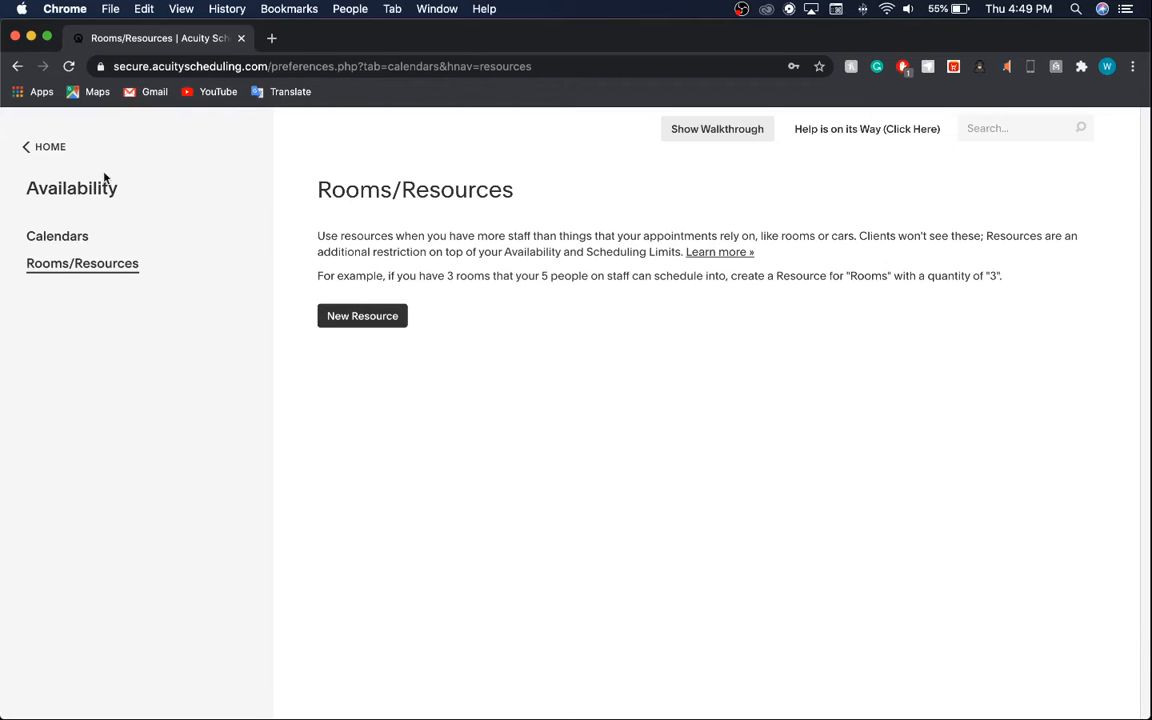
# From the admin home, go to Appointment Types and start a new group class.
pyautogui.click(28, 158)
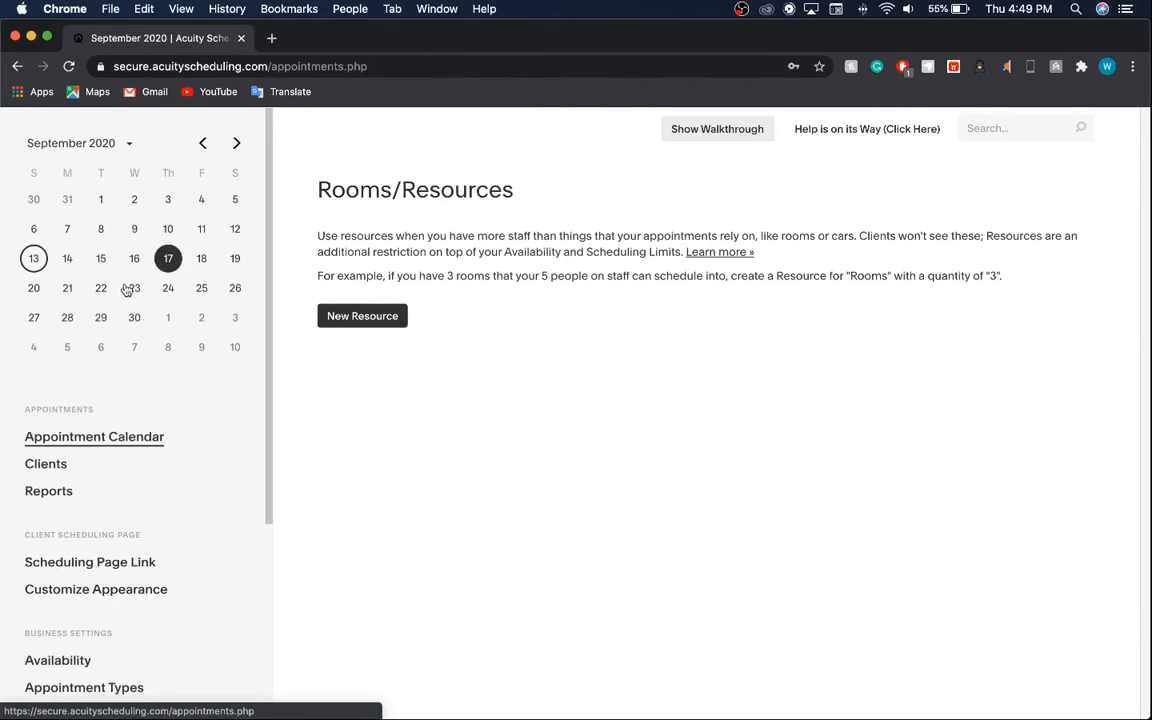
pyautogui.scroll(-5, 127, 512)
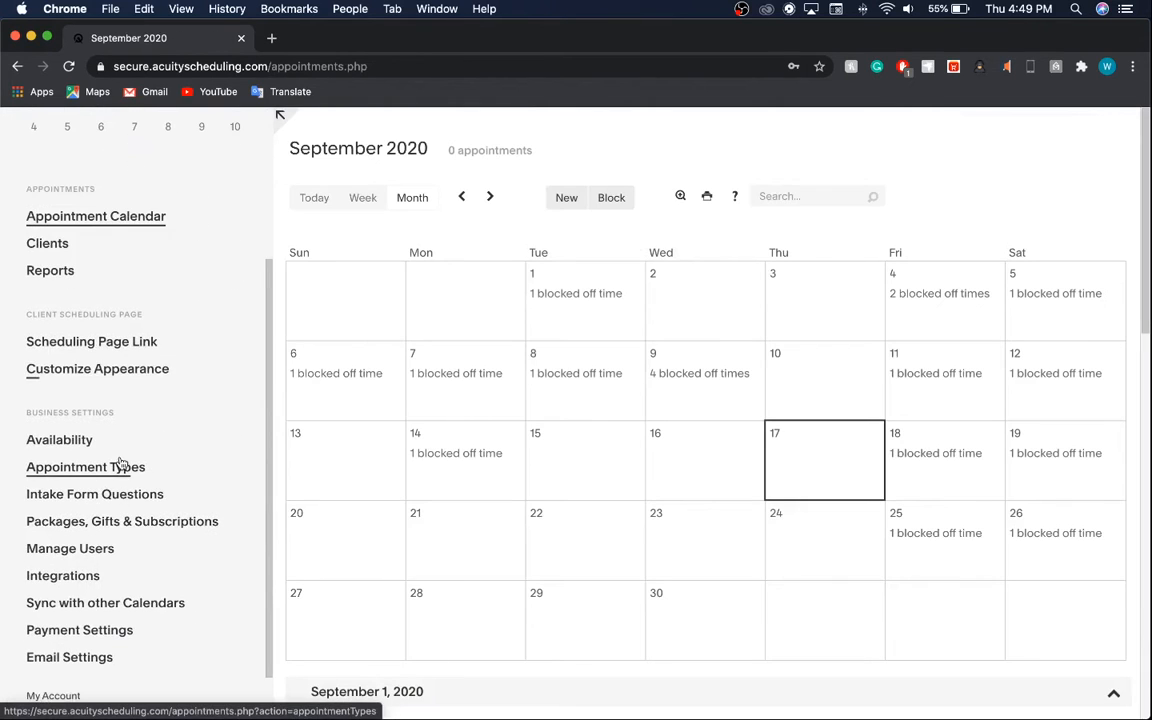
pyautogui.click(121, 466)
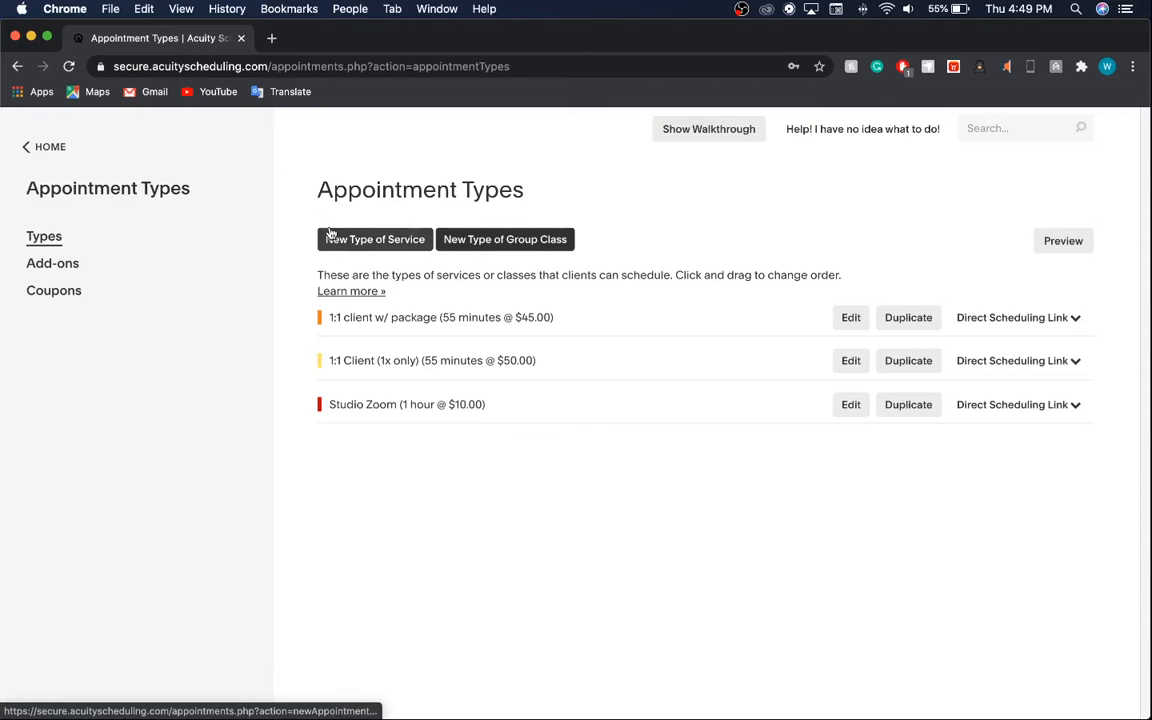
pyautogui.click(488, 239)
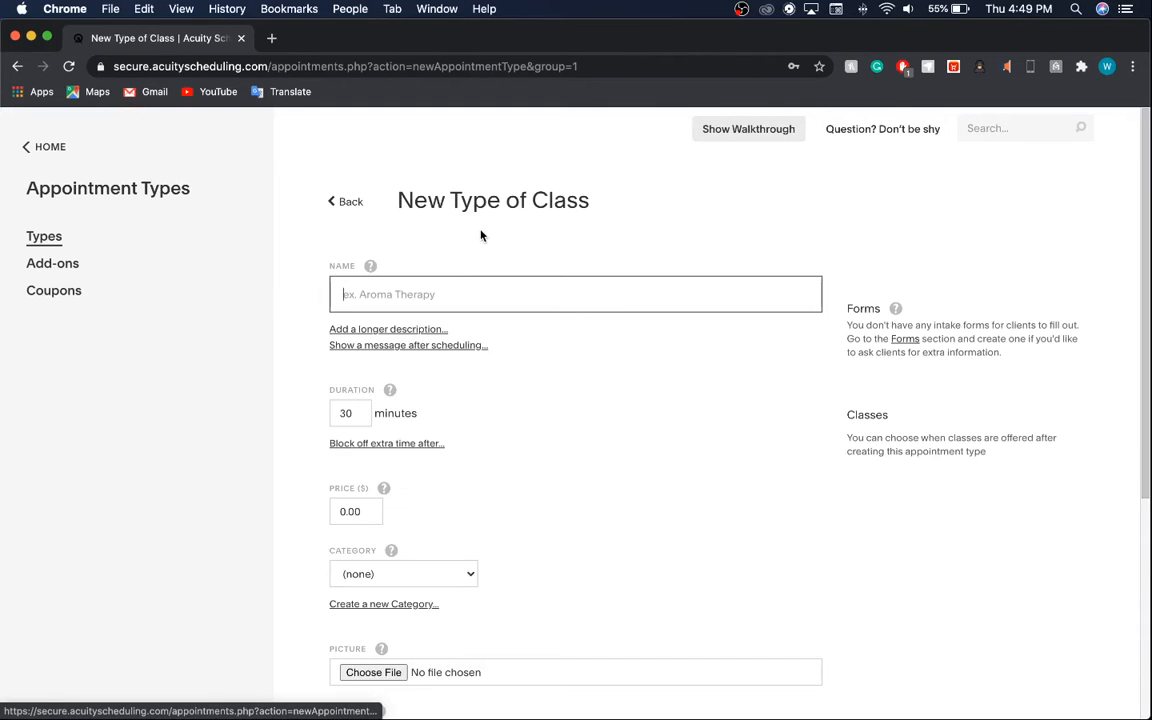
# Change the class's maximum number of people from 8 to 10.
pyautogui.scroll(-2, 386, 465)
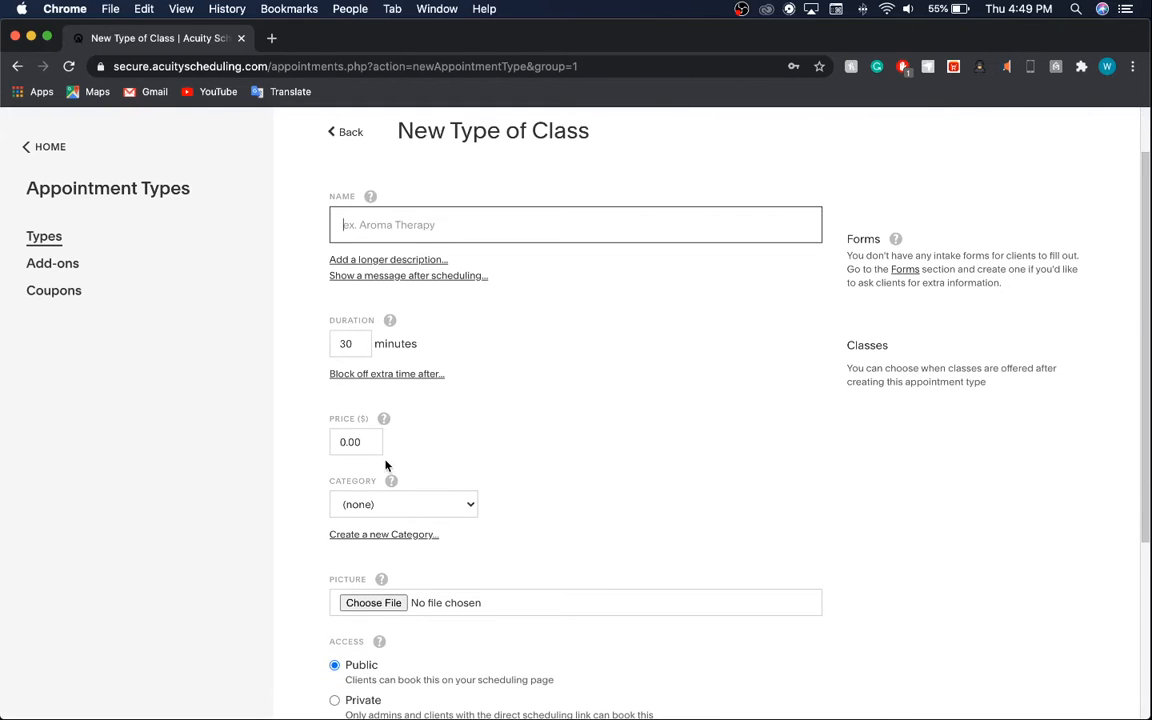
pyautogui.scroll(-5, 386, 465)
pyautogui.click(508, 592)
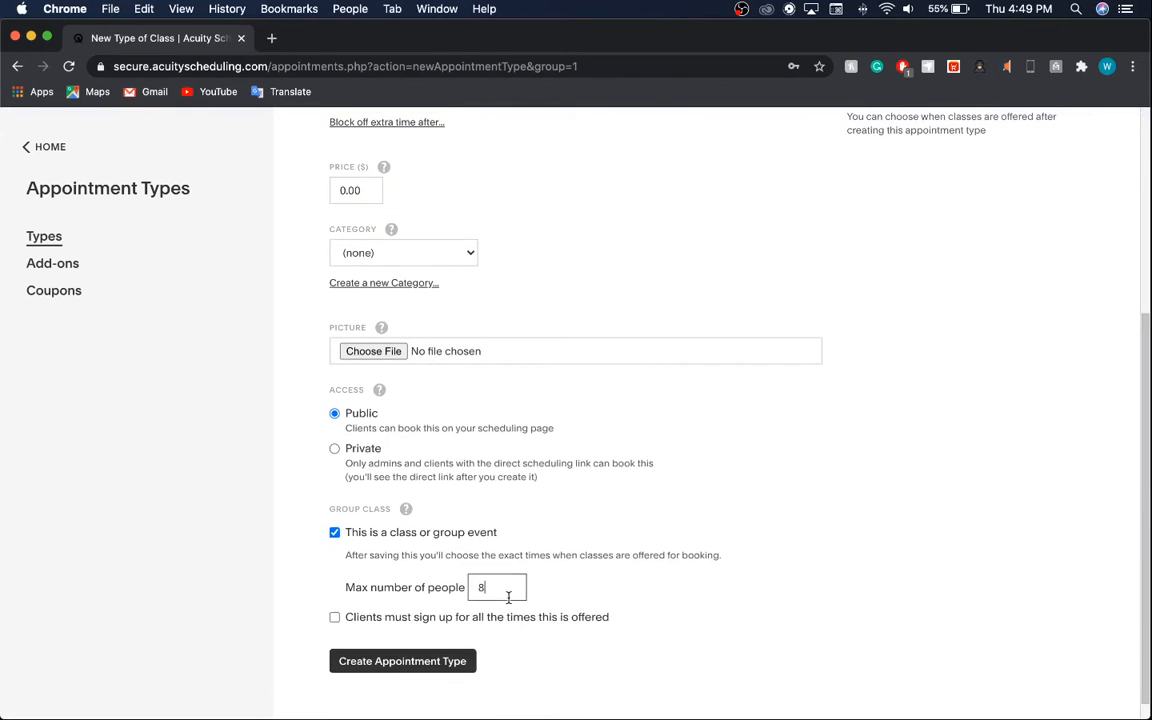
pyautogui.press('BackSpace')
pyautogui.write('10')
pyautogui.scroll(4, 506, 601)
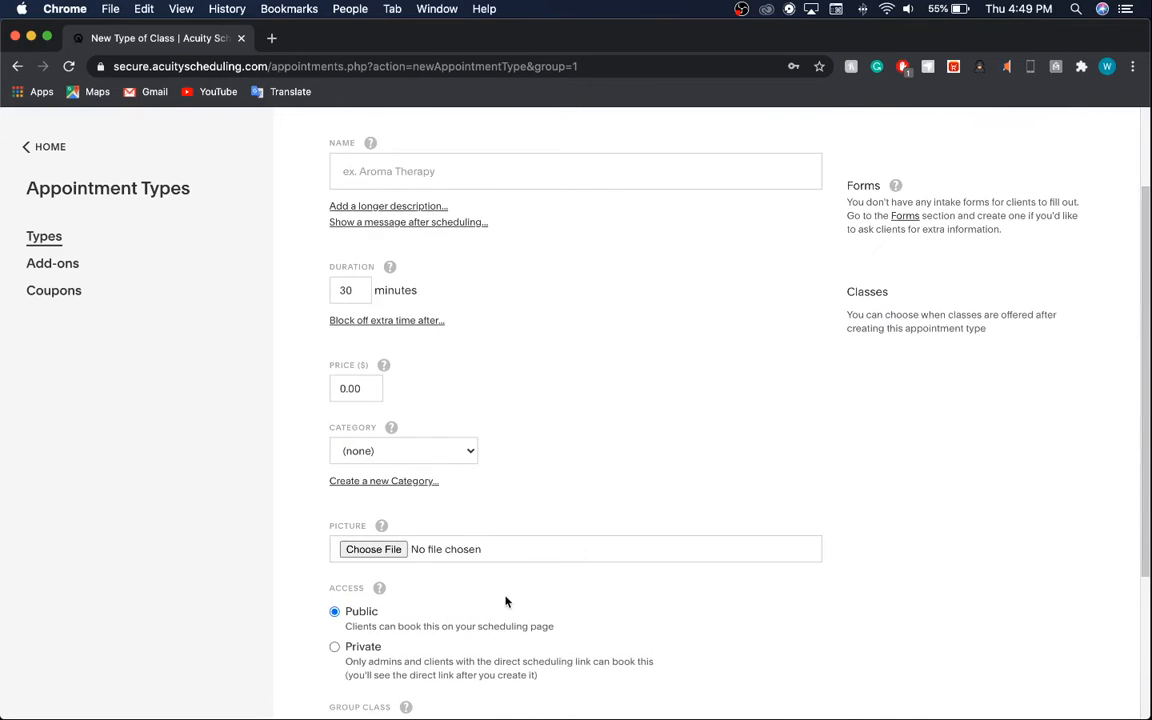
pyautogui.scroll(2, 512, 491)
# Name the class 'Website Designing Crash Course' with a 90-minute duration.
pyautogui.click(451, 263)
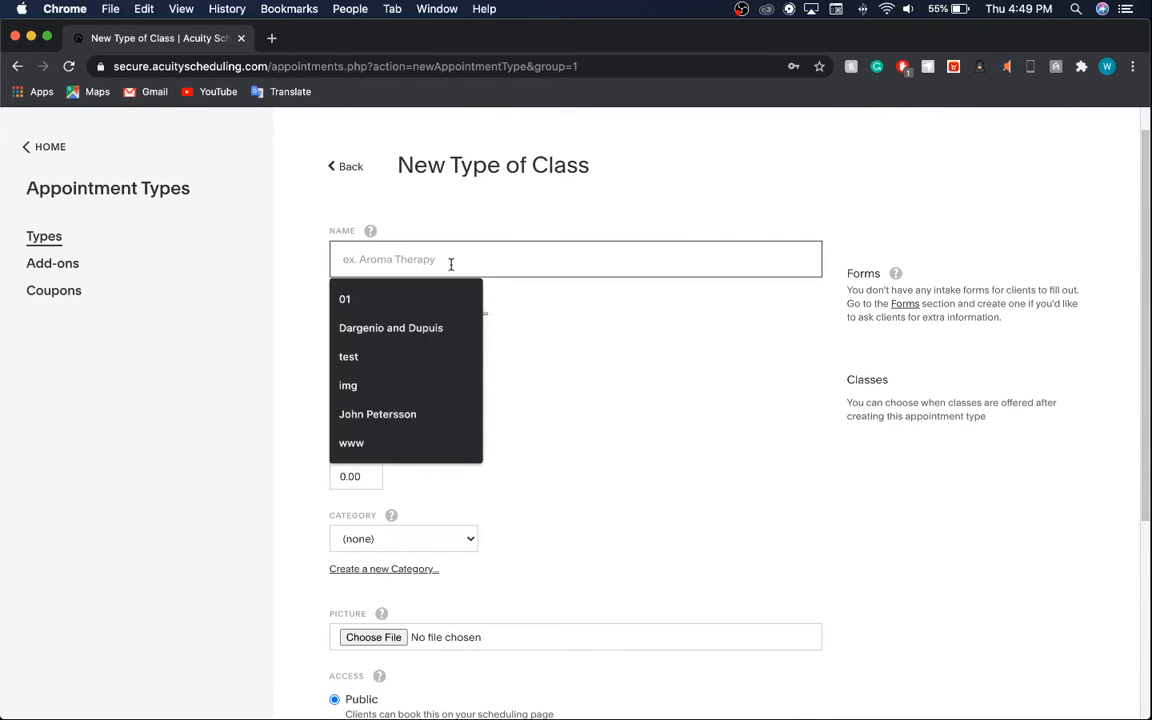
pyautogui.write('Web')
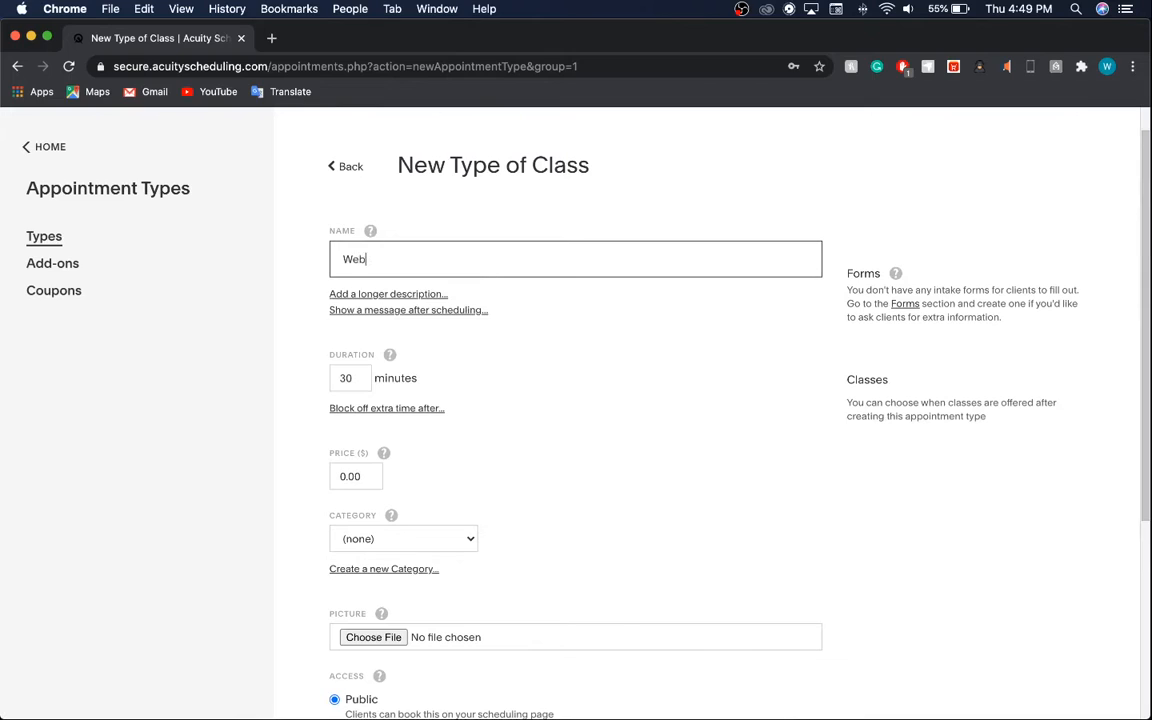
pyautogui.write('site Designing Crash Cou')
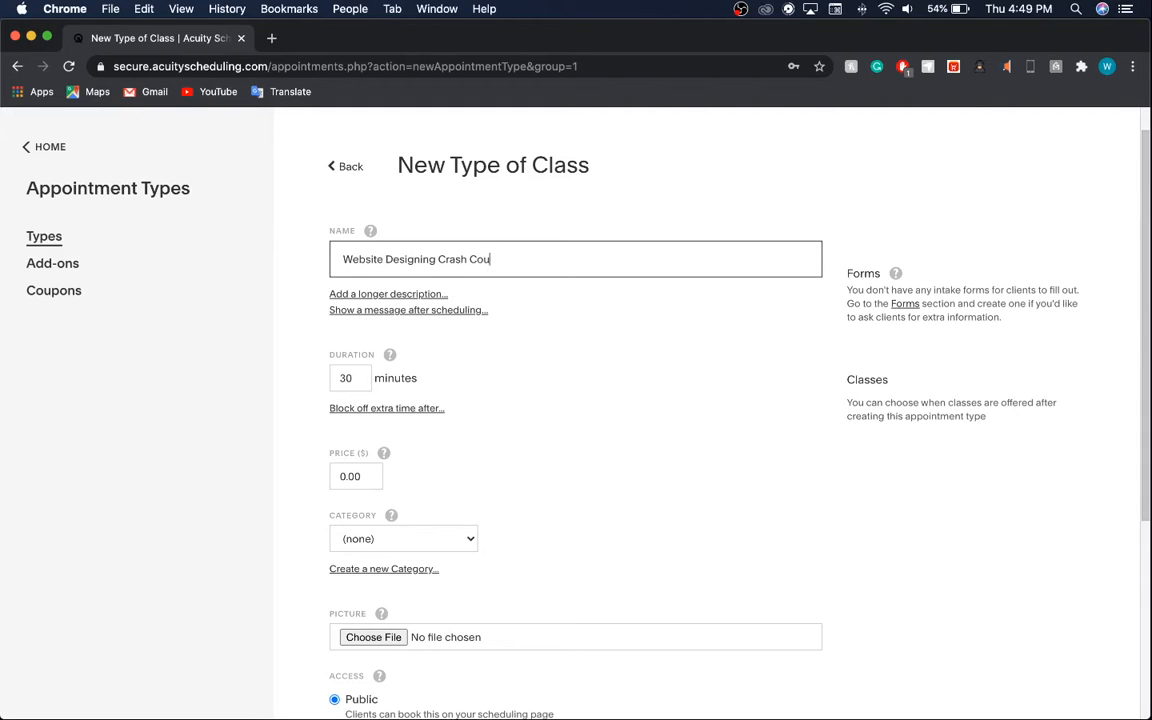
pyautogui.write('rse')
pyautogui.click(346, 378)
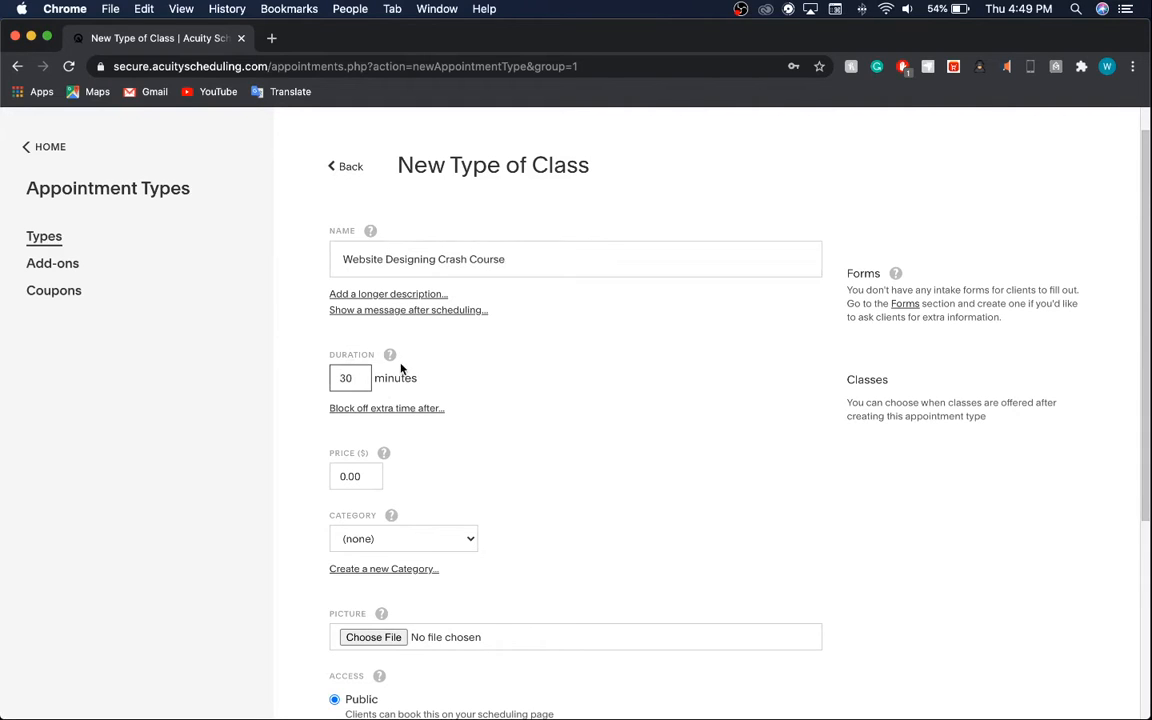
pyautogui.press('BackSpace')
pyautogui.write('9')
# Set the class price to $50.00 and leave the category as none.
pyautogui.scroll(-1, 400, 440)
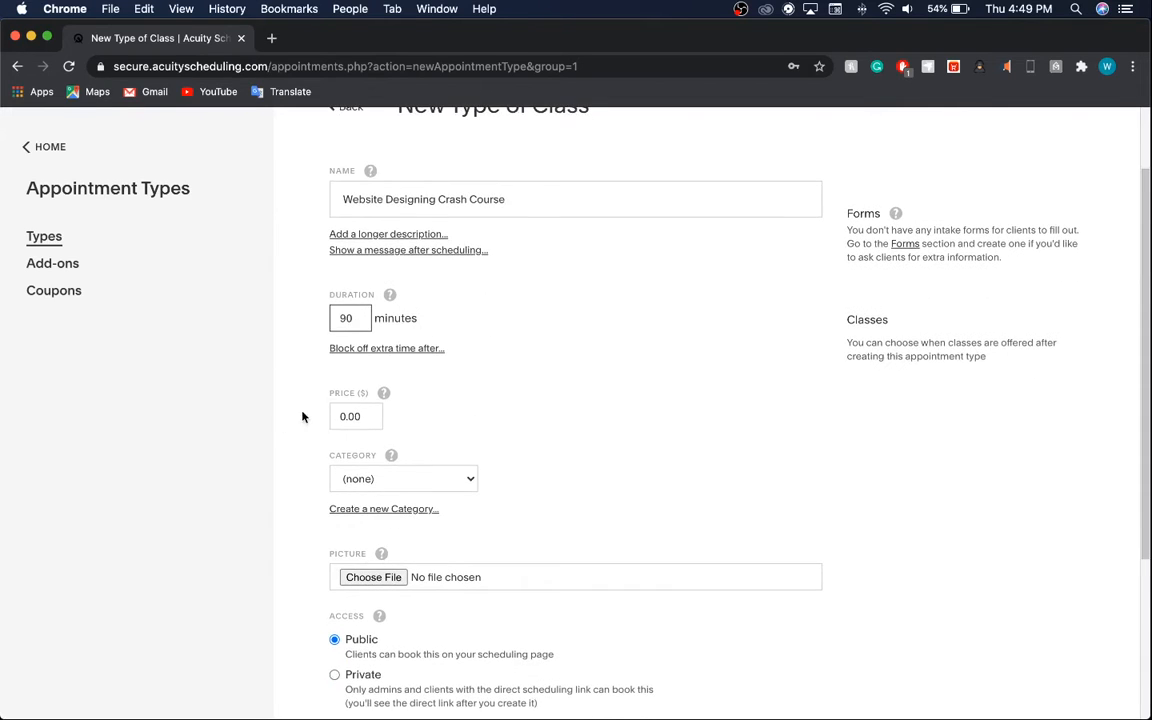
pyautogui.click(348, 416)
pyautogui.write('5')
pyautogui.click(468, 482)
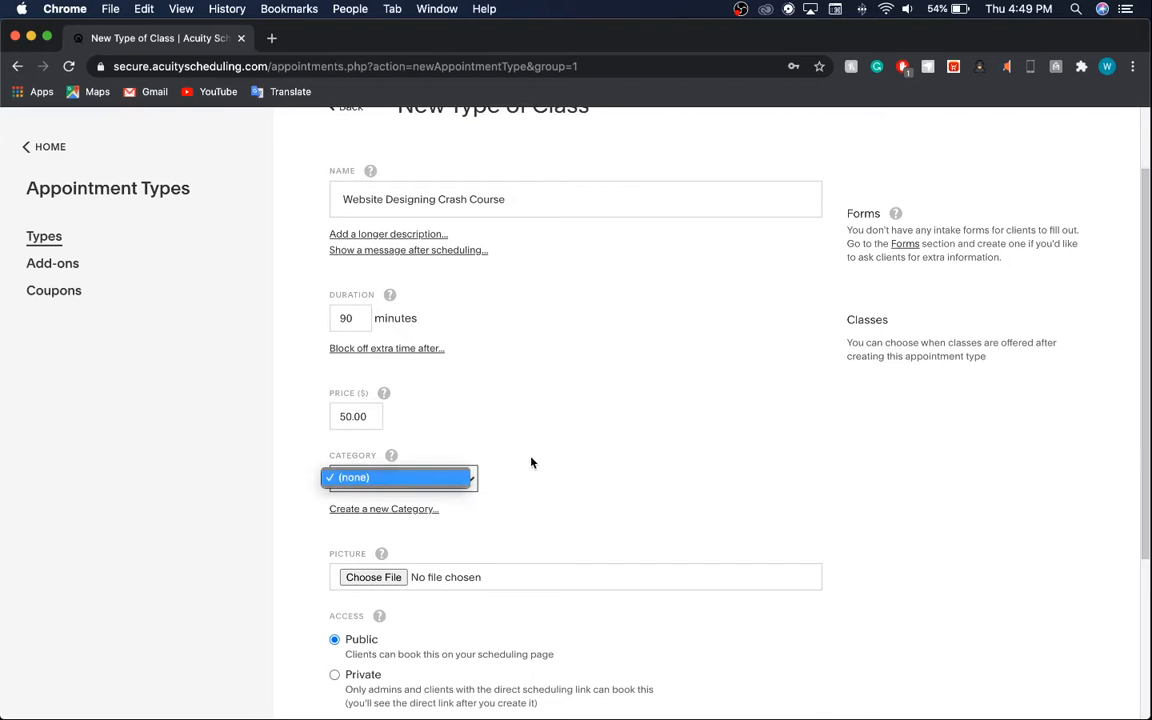
pyautogui.click(481, 476)
pyautogui.scroll(3, 445, 432)
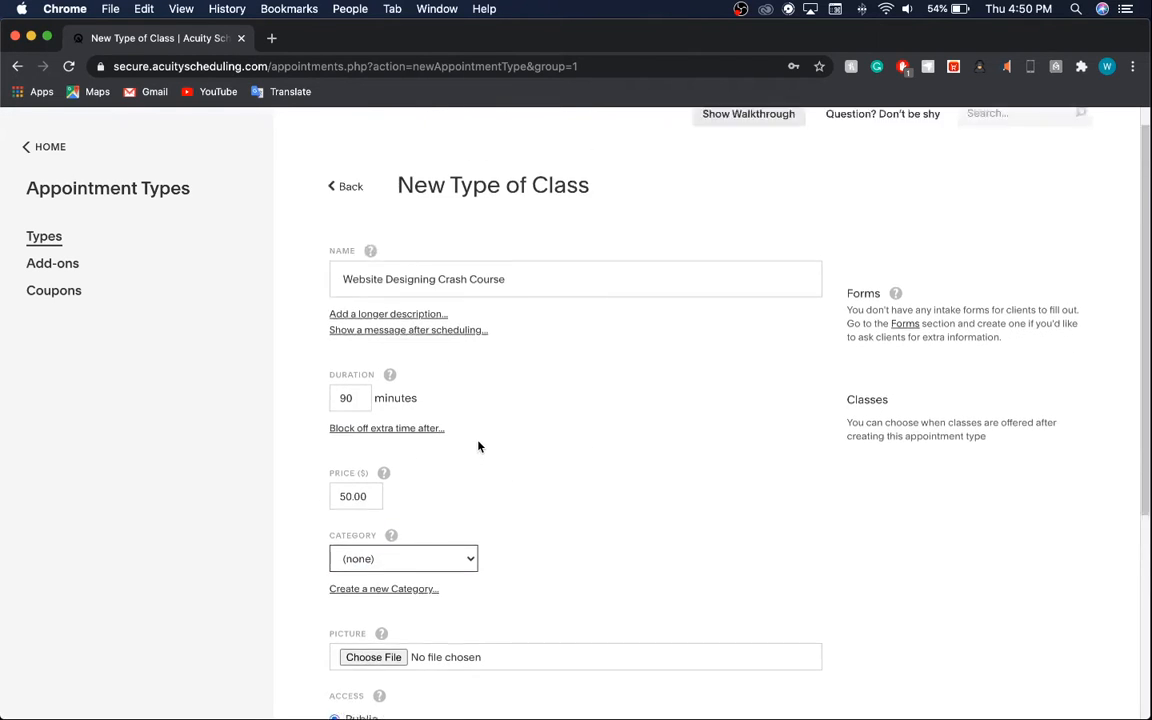
pyautogui.scroll(1, 478, 446)
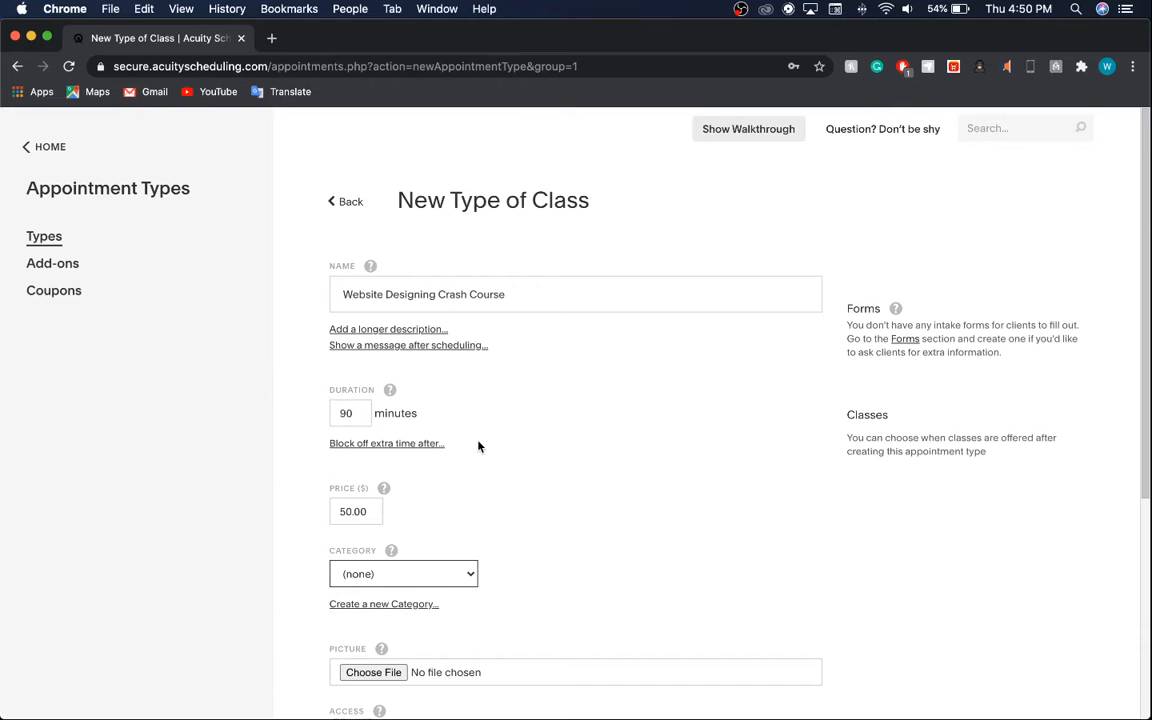
# Keep the class public and a group event with a 10-person maximum, without sign-up-for-all-times.
pyautogui.scroll(-10, 478, 446)
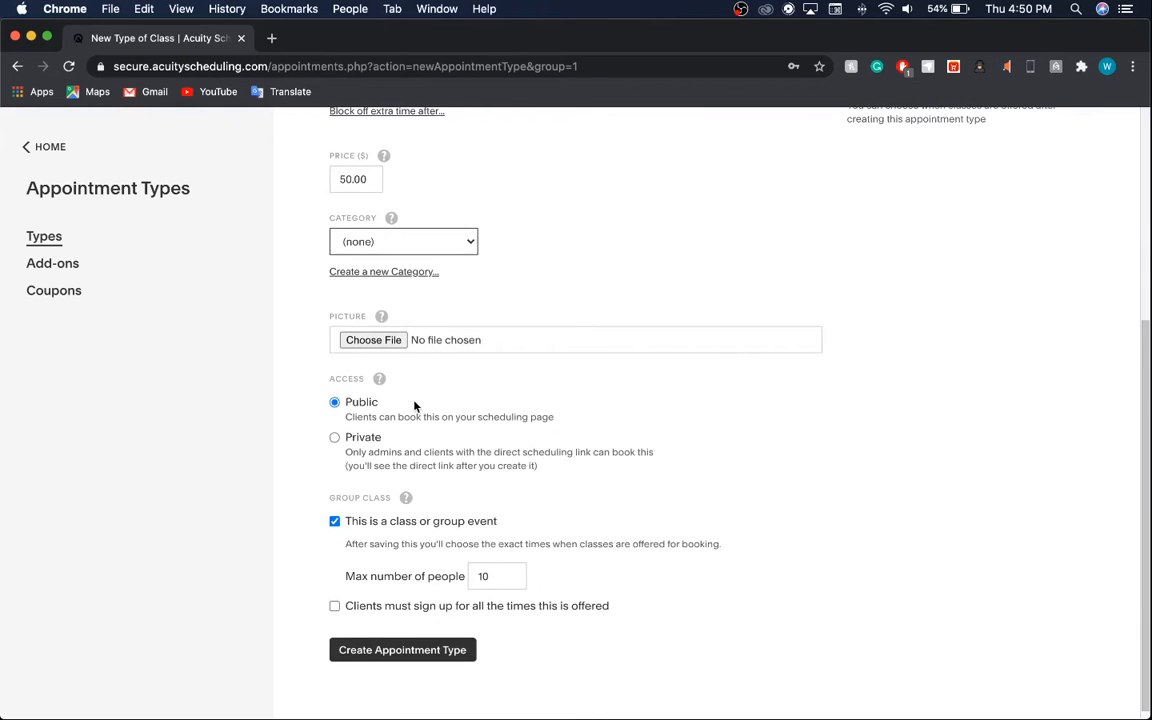
pyautogui.click(356, 439)
pyautogui.click(364, 404)
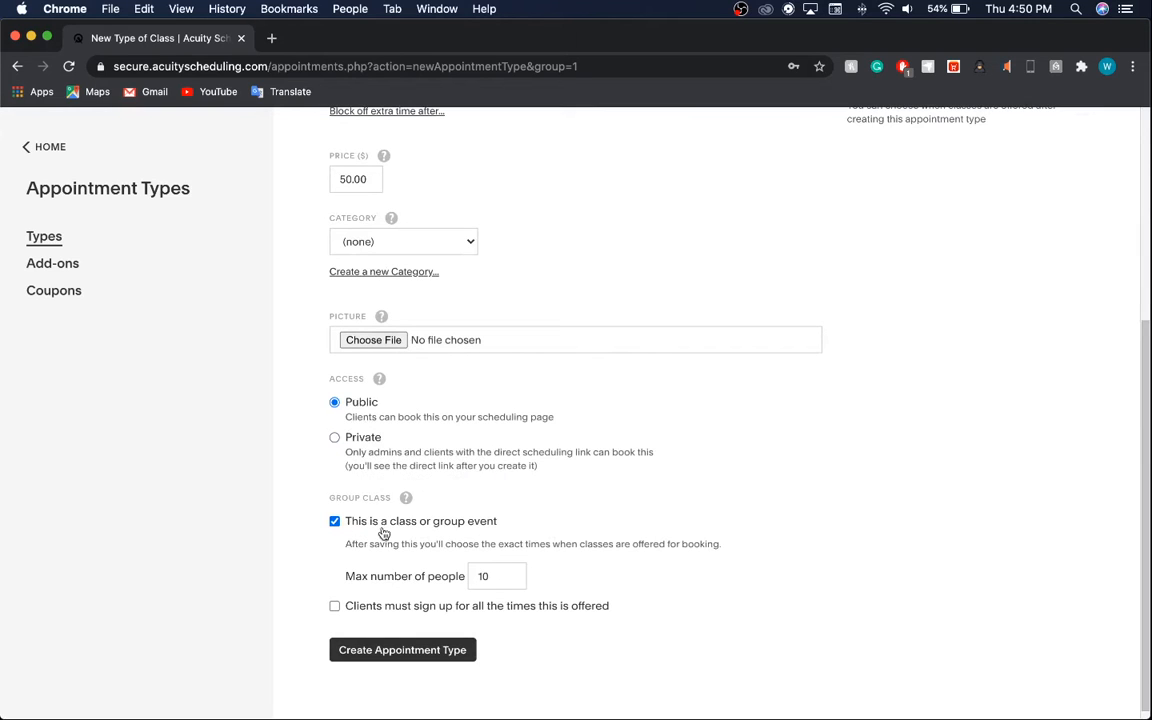
pyautogui.click(348, 524)
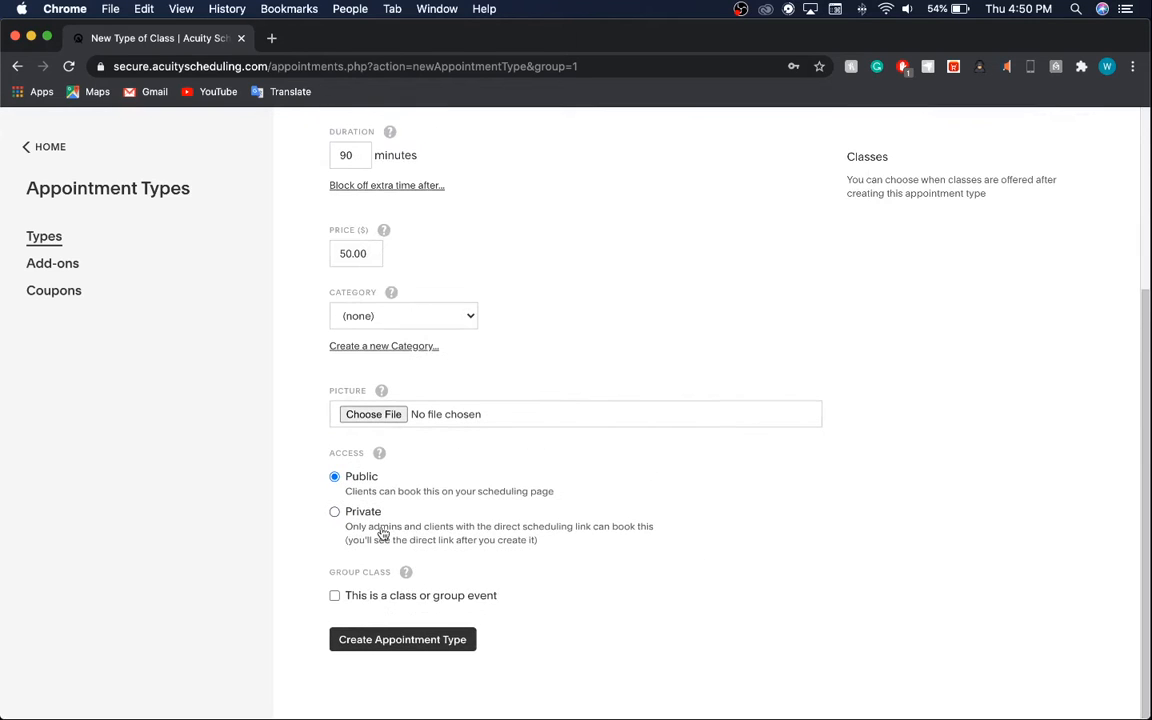
pyautogui.click(465, 596)
pyautogui.scroll(-3, 465, 596)
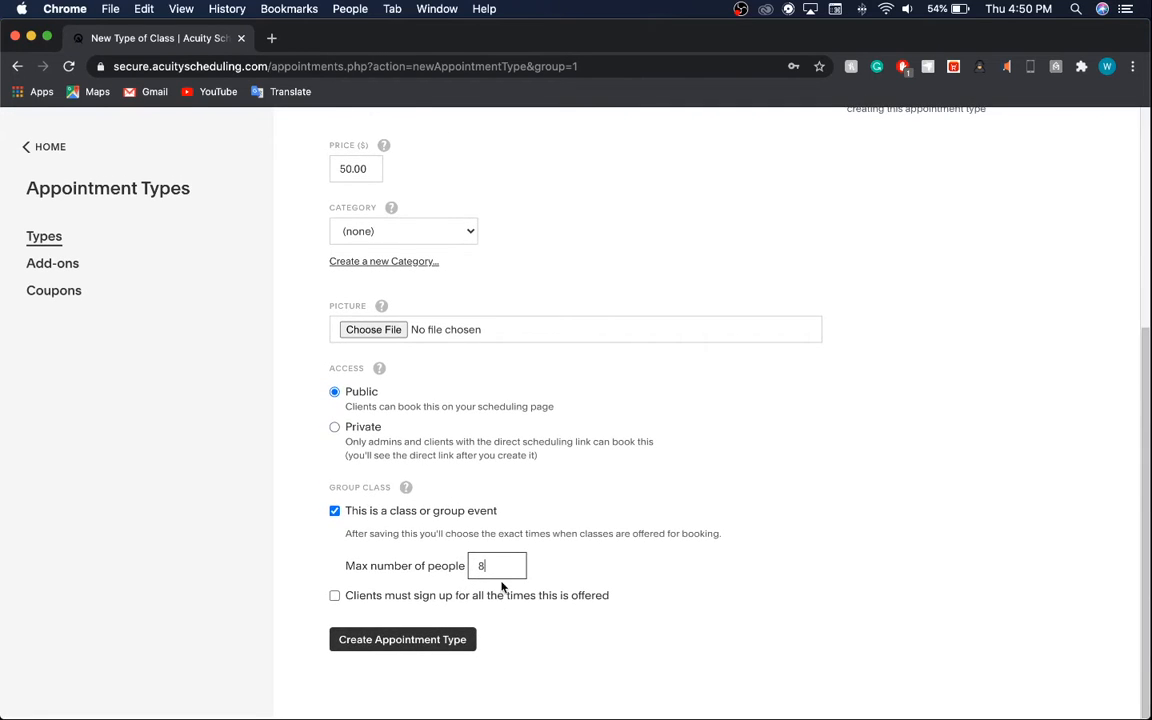
pyautogui.press('BackSpace')
pyautogui.write('10')
pyautogui.click(388, 597)
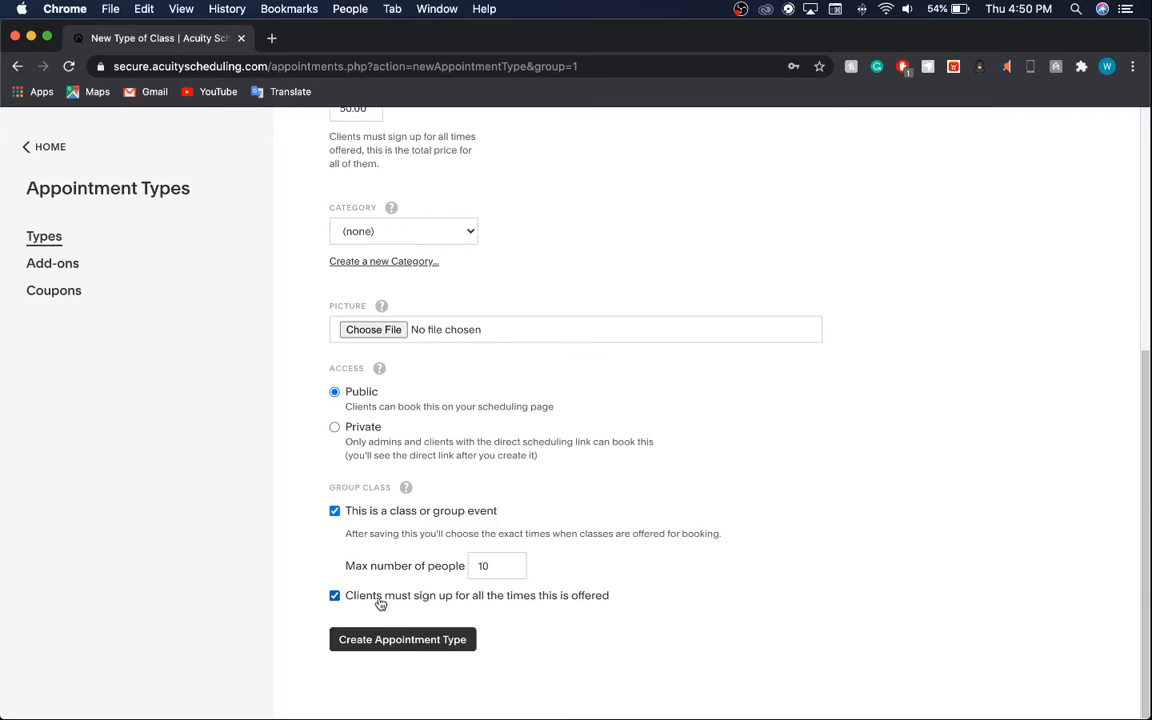
pyautogui.click(379, 600)
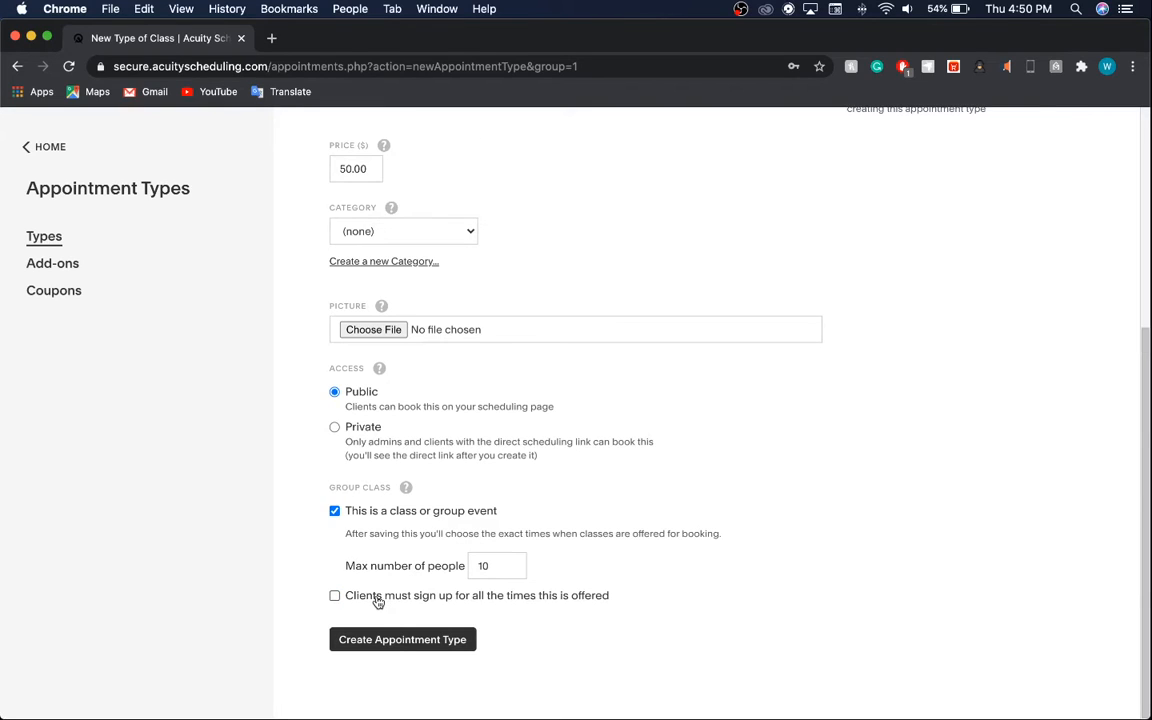
pyautogui.click(63, 265)
# Discard the unsaved class and start a new hidden add-on, typing its name.
pyautogui.click(712, 174)
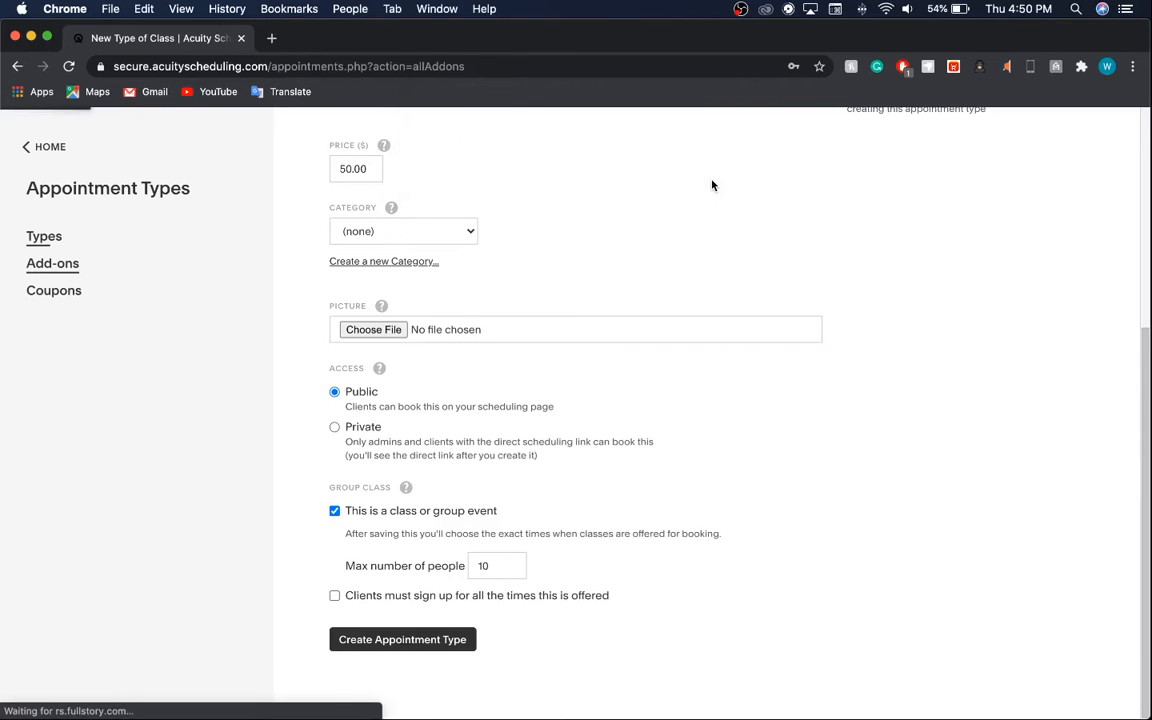
pyautogui.click(416, 302)
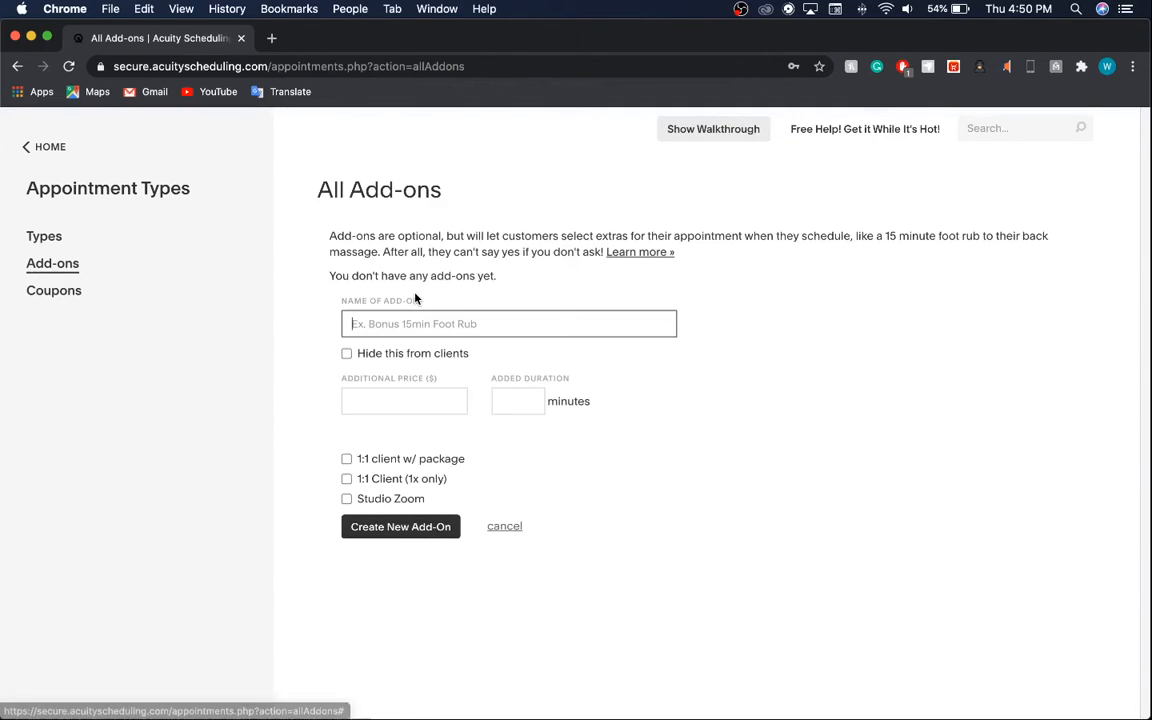
pyautogui.click(437, 403)
pyautogui.click(455, 356)
pyautogui.click(500, 326)
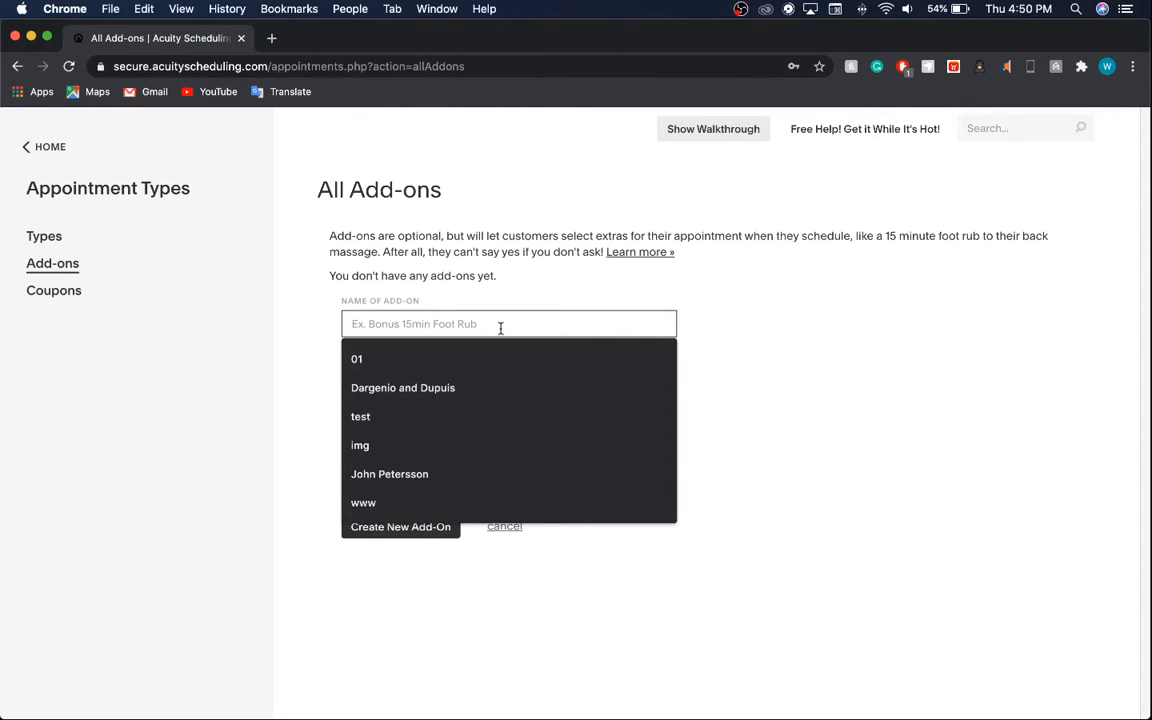
pyautogui.write('1')
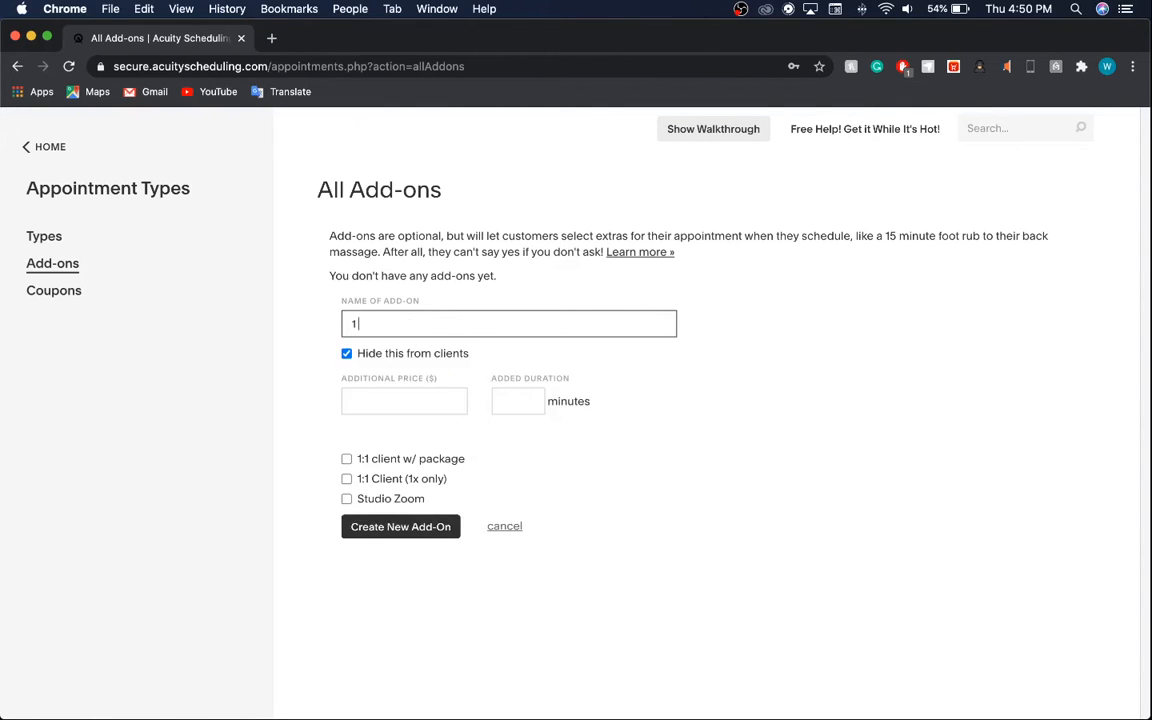
pyautogui.write(' on 11')
# Give the add-on 15 added minutes and a 100 price, correcting its name to '1 on 1'.
pyautogui.click(419, 401)
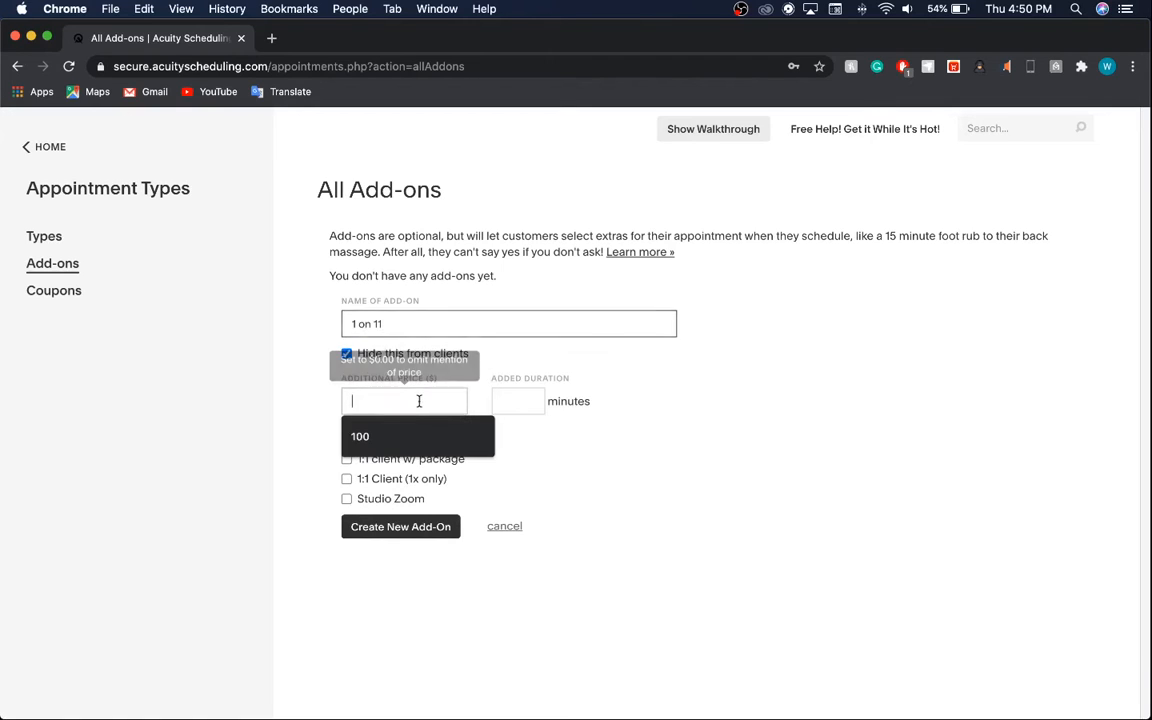
pyautogui.click(534, 403)
pyautogui.write('15')
pyautogui.click(418, 404)
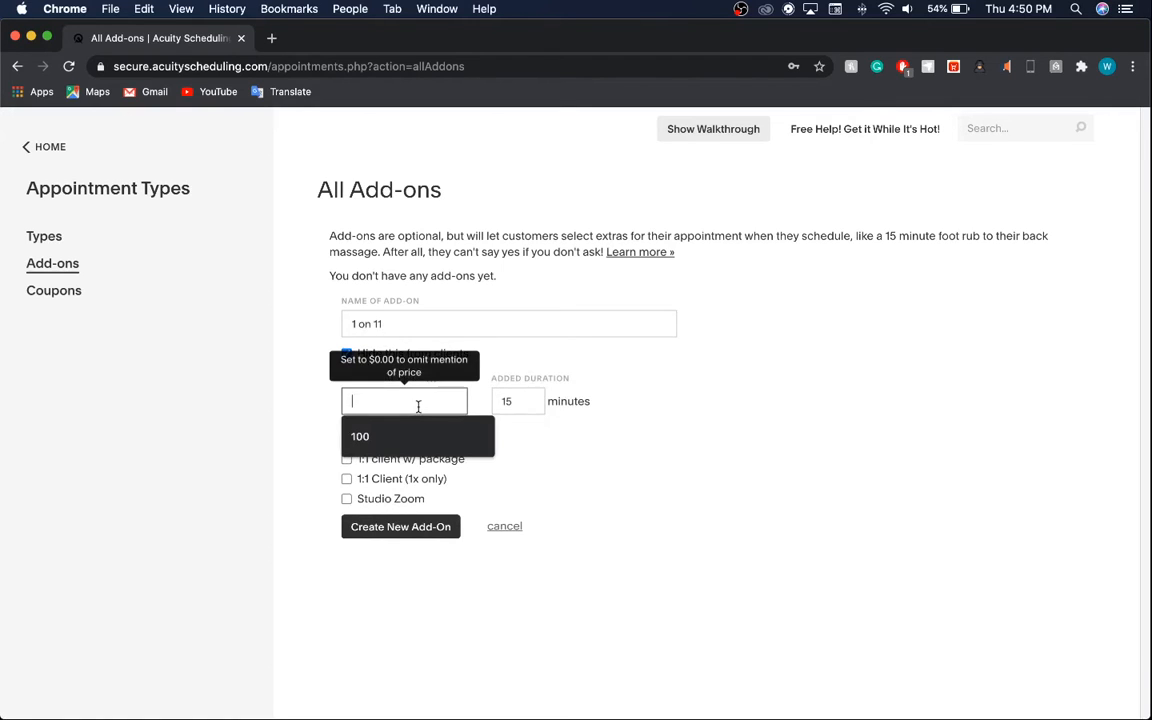
pyautogui.click(400, 436)
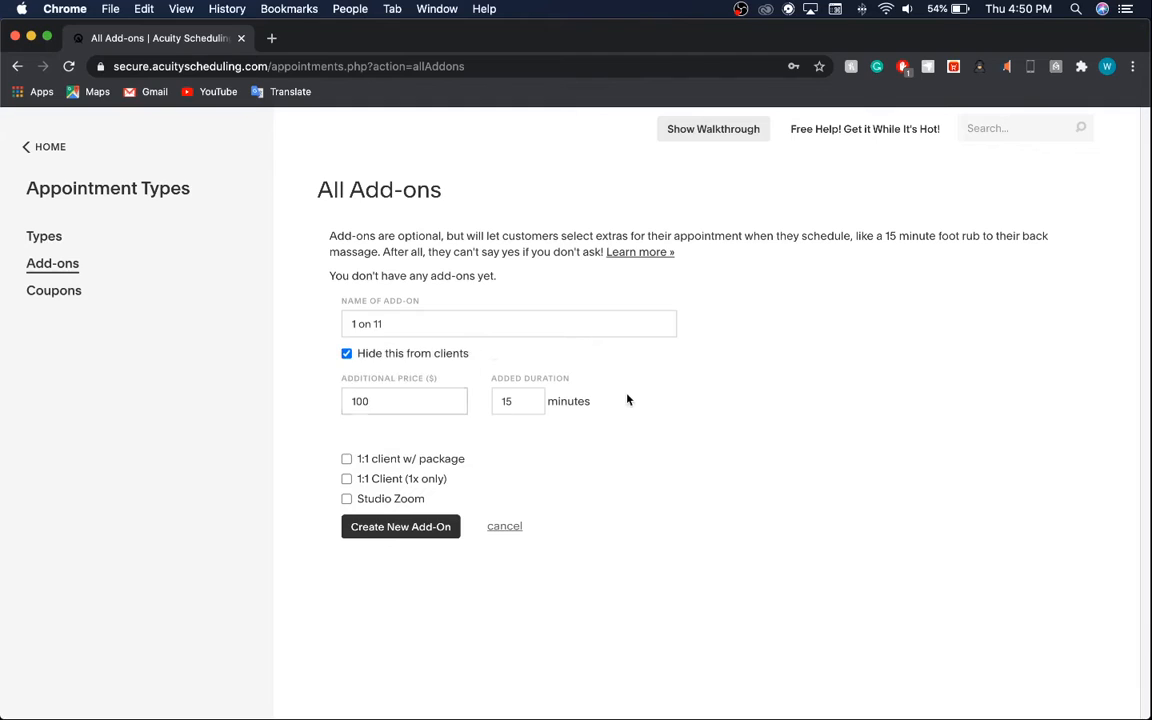
pyautogui.click(452, 319)
pyautogui.press('BackSpace')
pyautogui.click(674, 379)
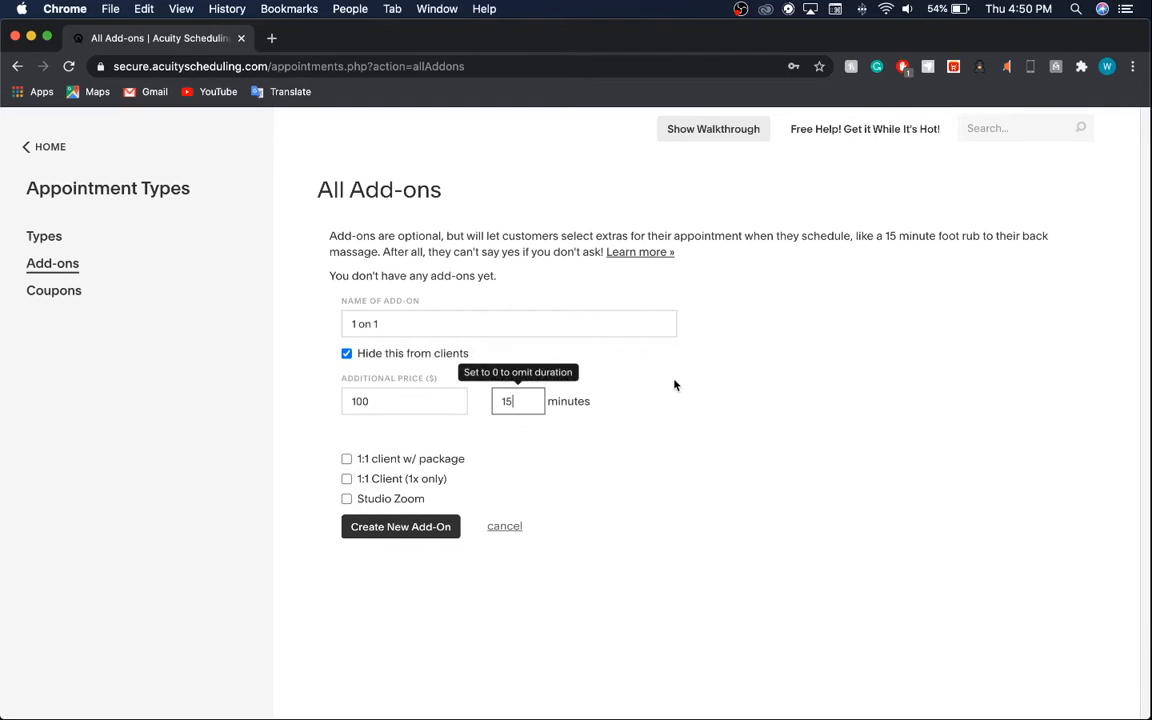
# Apply the add-on to all three appointment types and clear its 100 additional price.
pyautogui.click(395, 499)
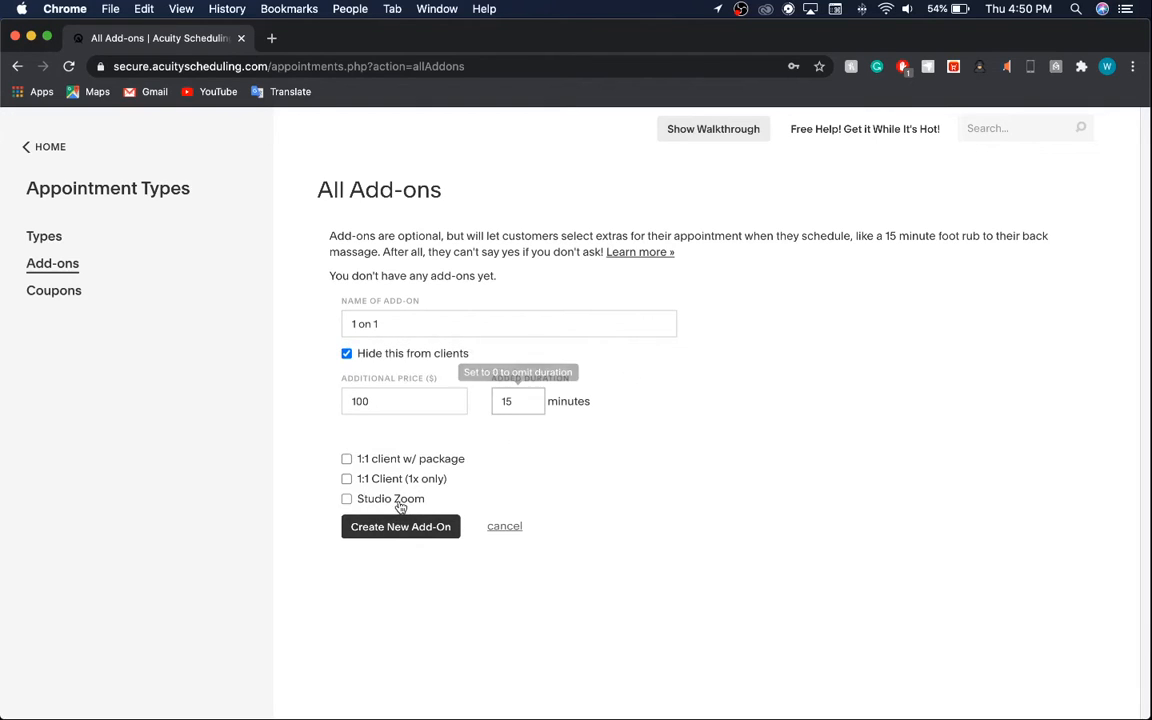
pyautogui.click(396, 479)
pyautogui.click(398, 459)
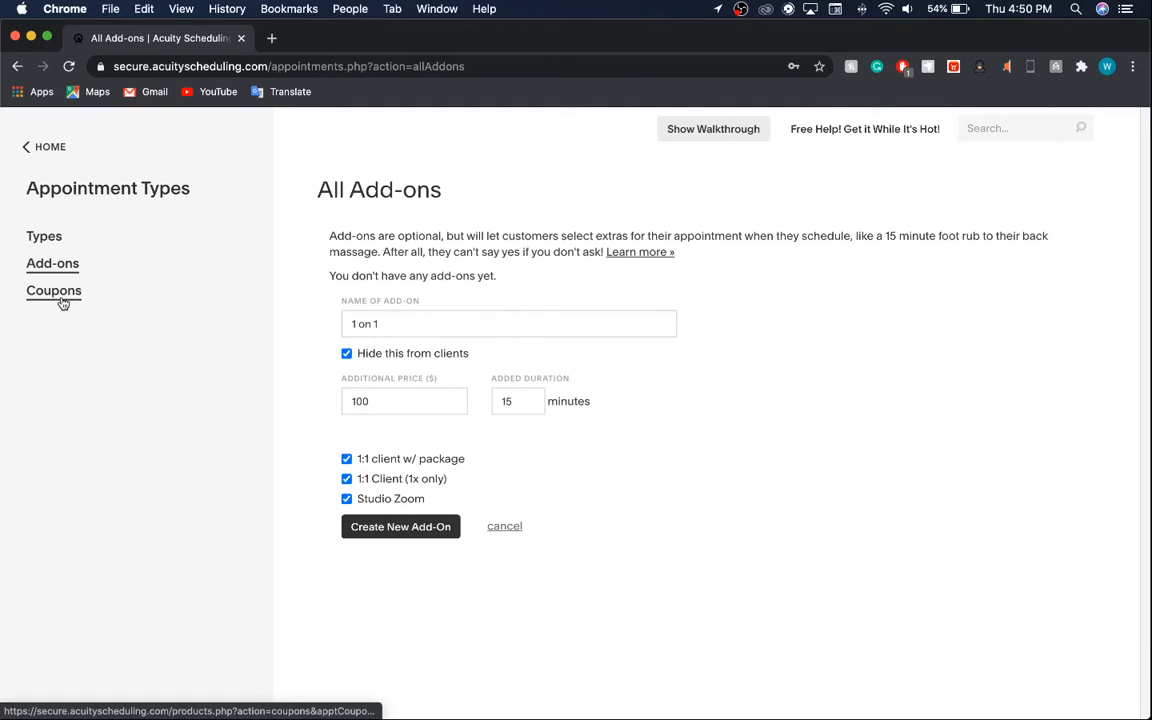
pyautogui.doubleClick(404, 403)
pyautogui.press('BackSpace')
# Start a new coupon with code SAVE10 and a 10% discount.
pyautogui.click(54, 291)
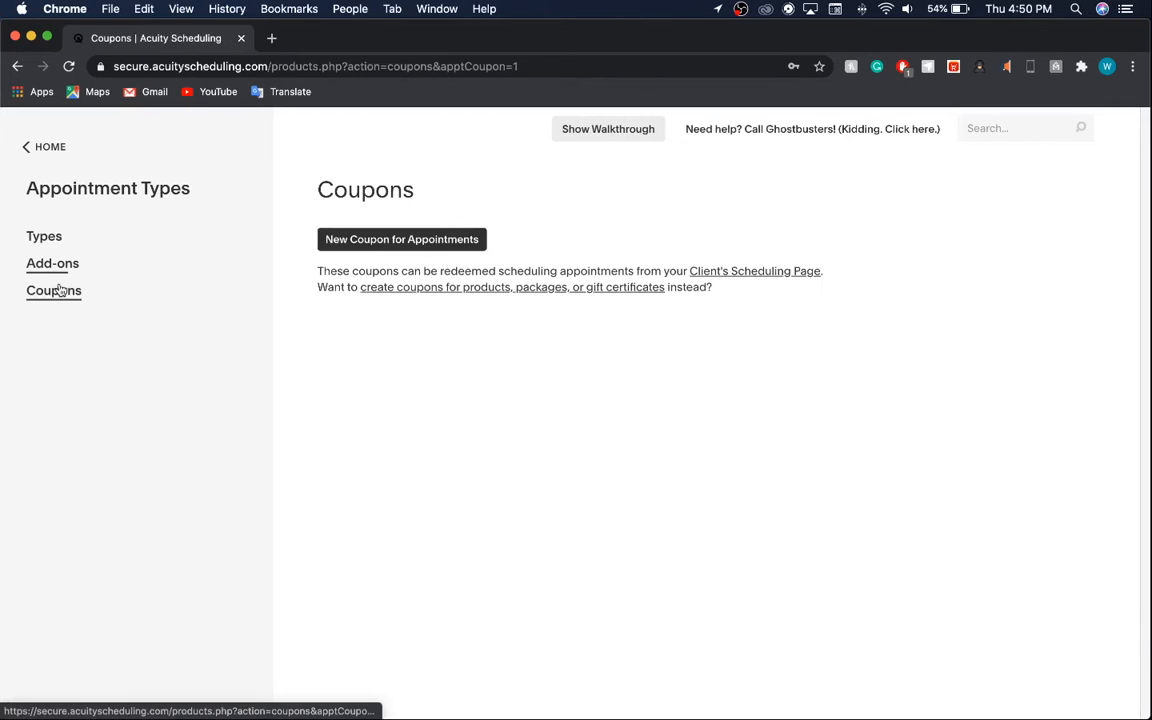
pyautogui.click(425, 238)
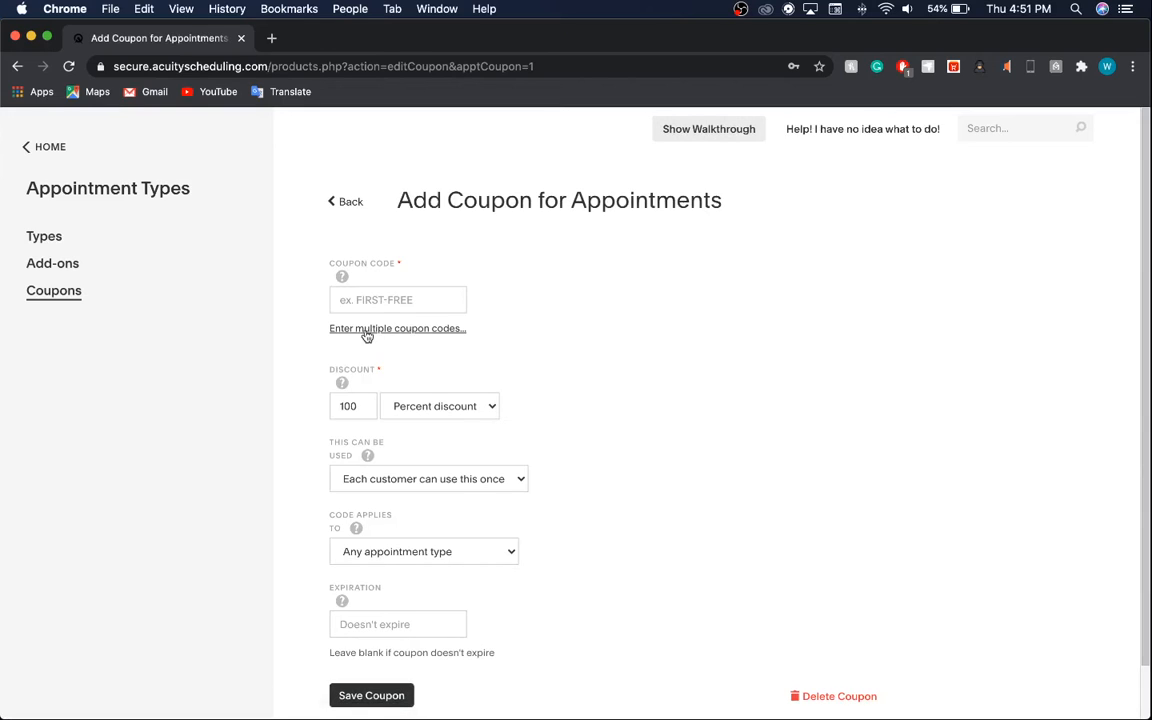
pyautogui.click(391, 300)
pyautogui.press('Tab')
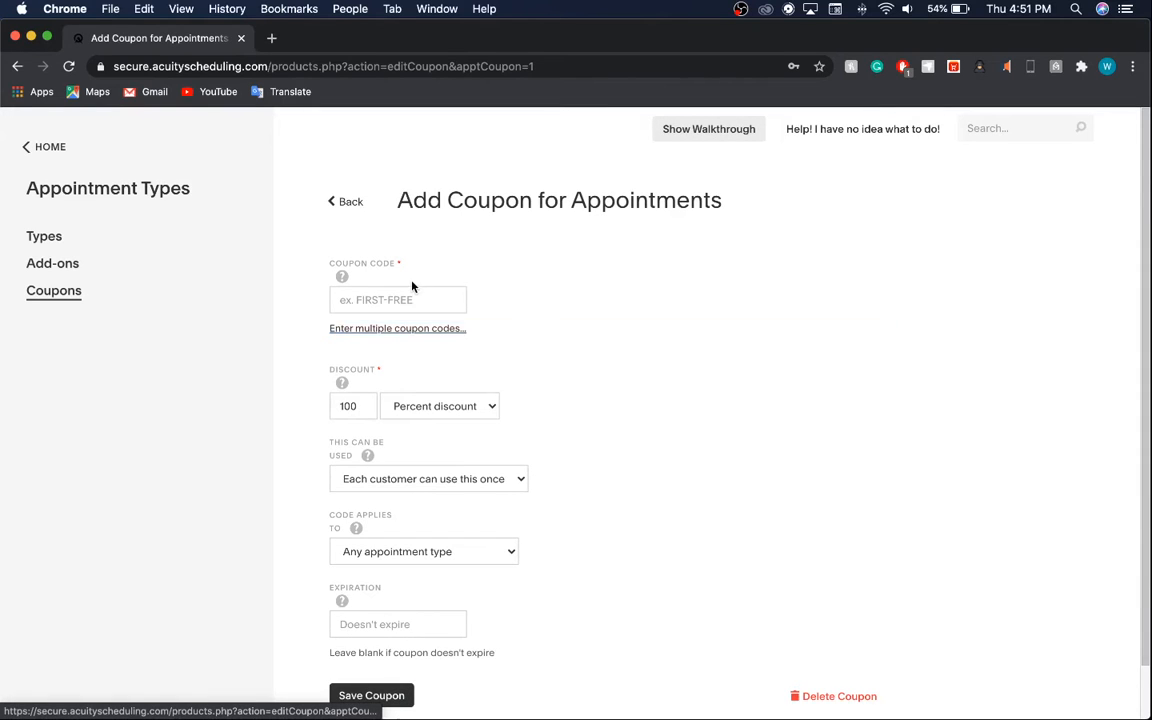
pyautogui.click(409, 296)
pyautogui.write('SAVE10')
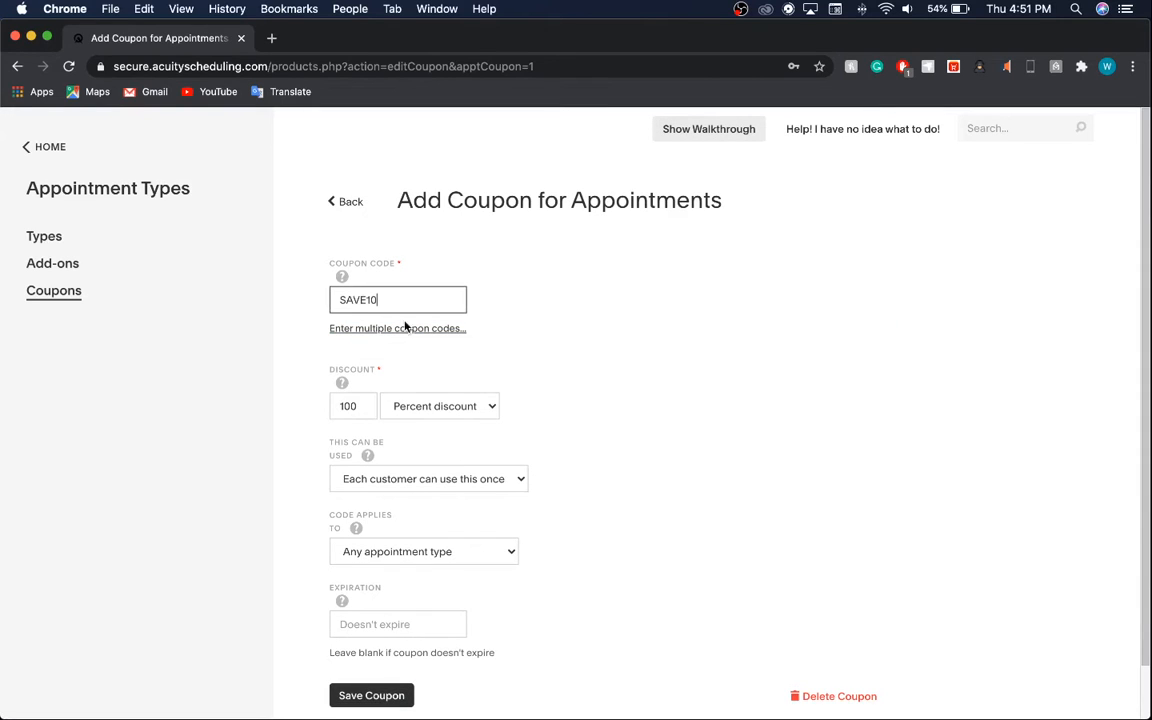
pyautogui.click(357, 406)
pyautogui.press('BackSpace')
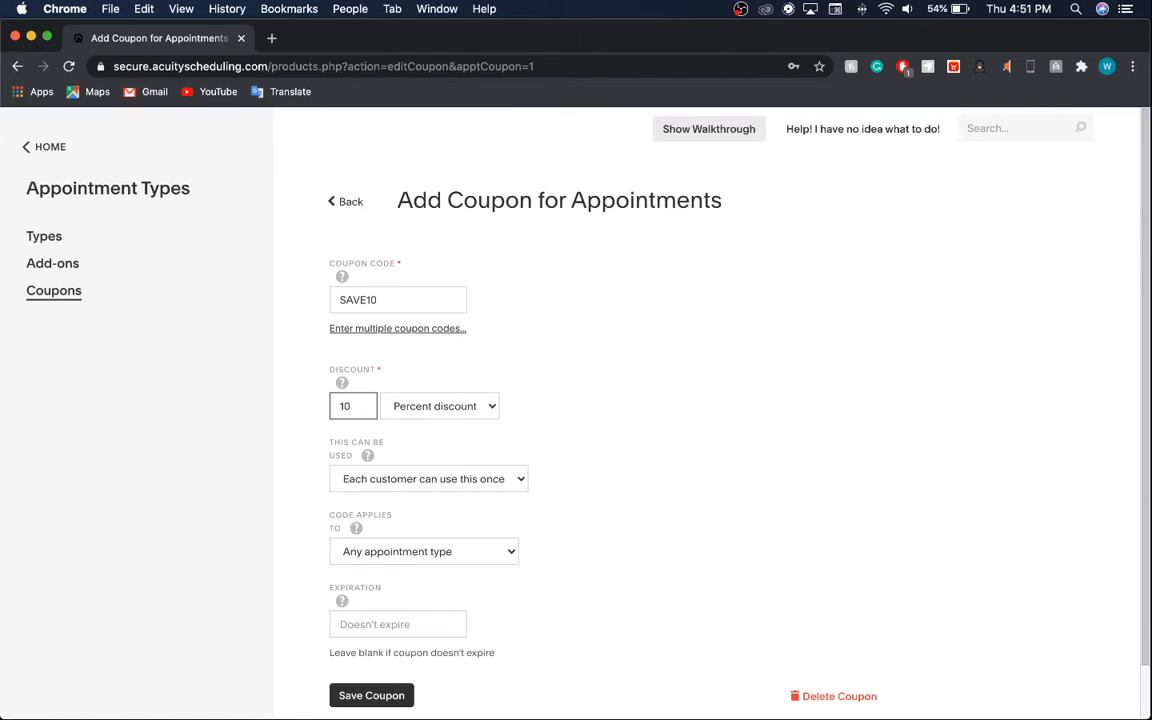
# Keep it valid for any appointment type, set expiry 09/24/2020, then delete the coupon.
pyautogui.click(404, 480)
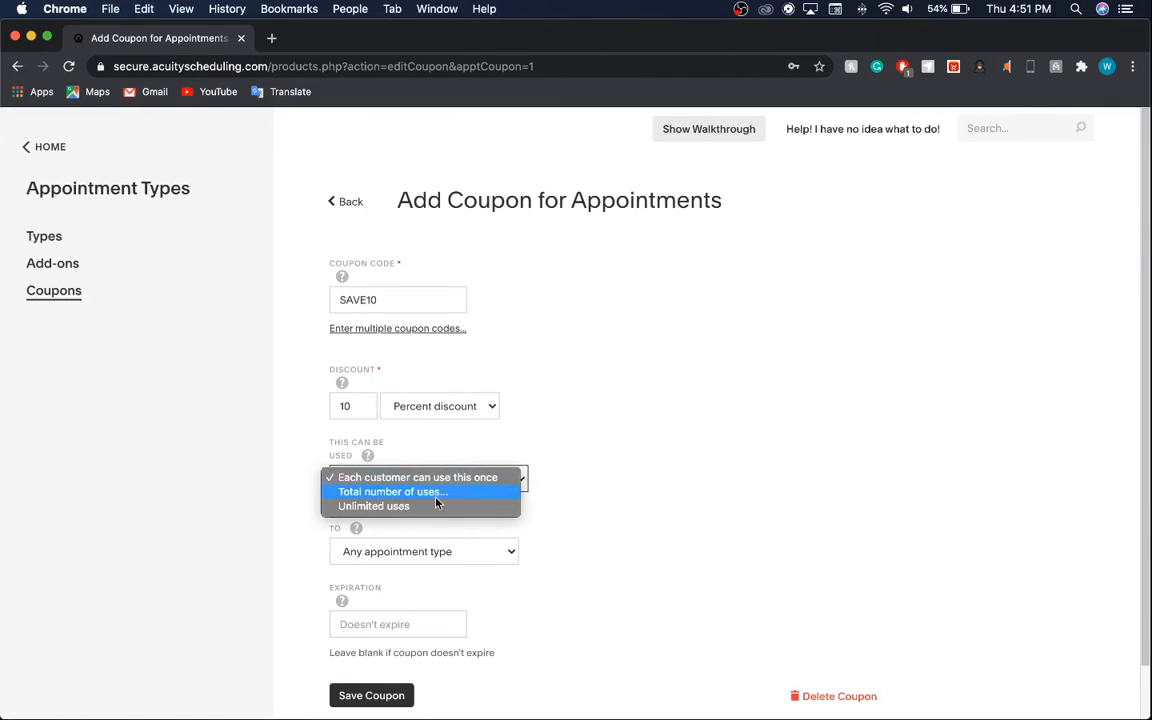
pyautogui.click(436, 496)
pyautogui.click(442, 483)
pyautogui.click(722, 450)
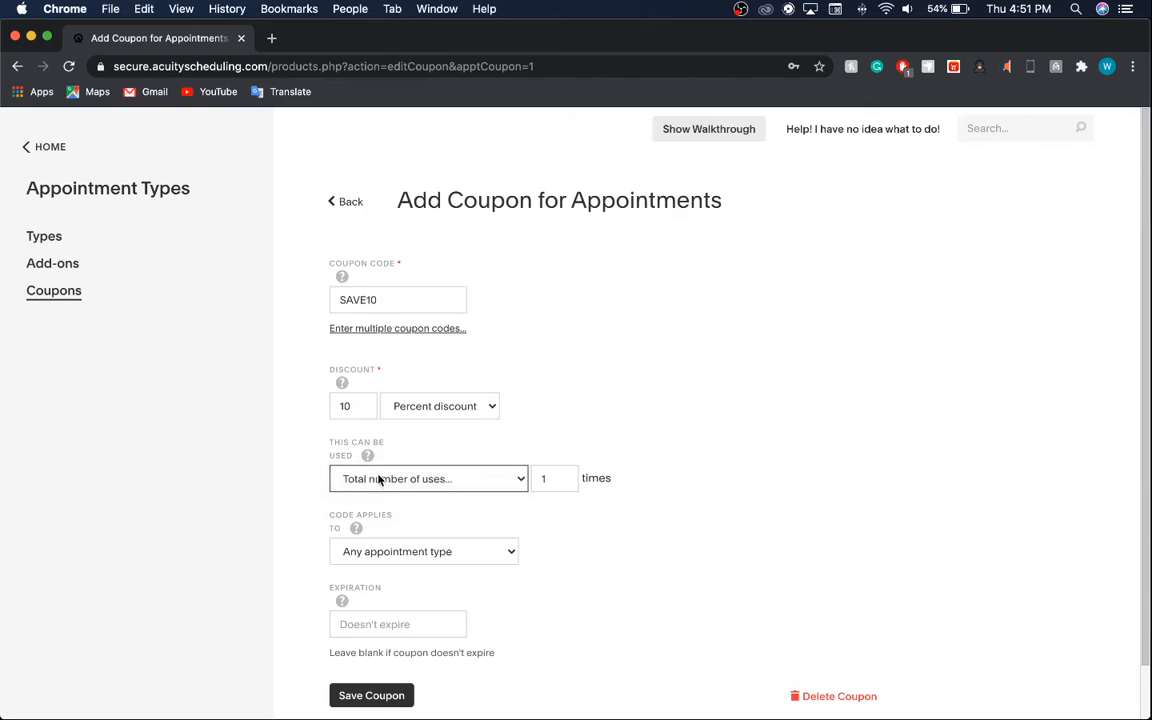
pyautogui.scroll(-2, 600, 430)
pyautogui.click(457, 496)
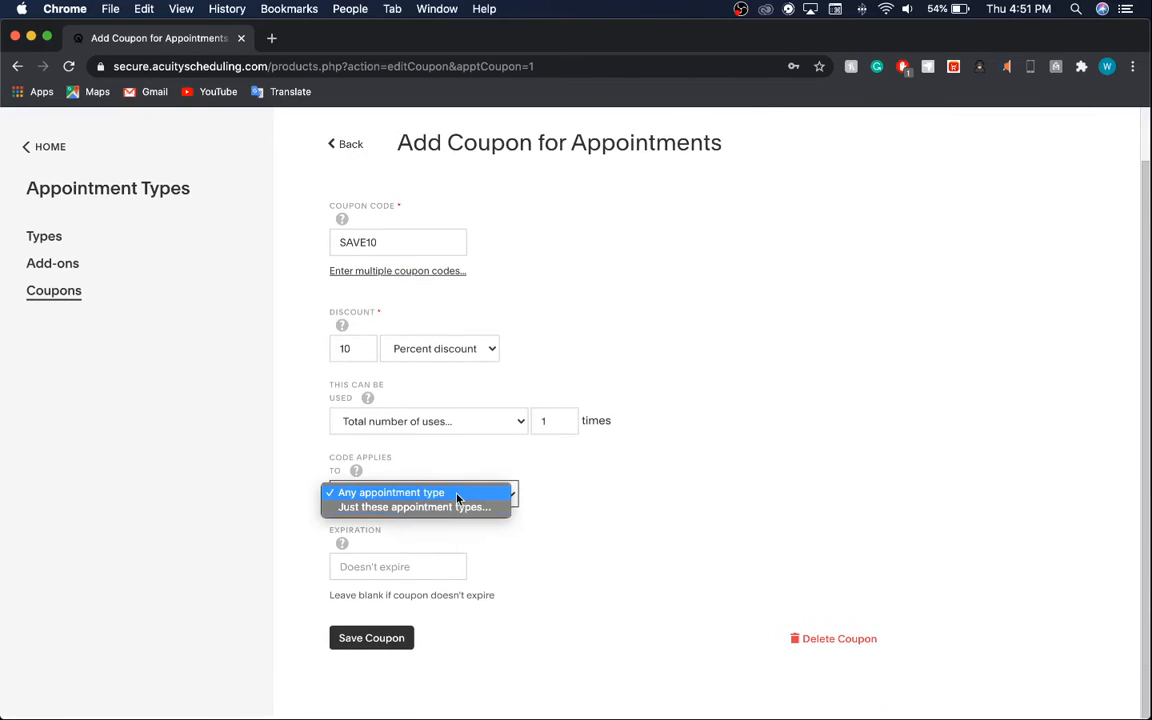
pyautogui.click(457, 494)
pyautogui.click(456, 565)
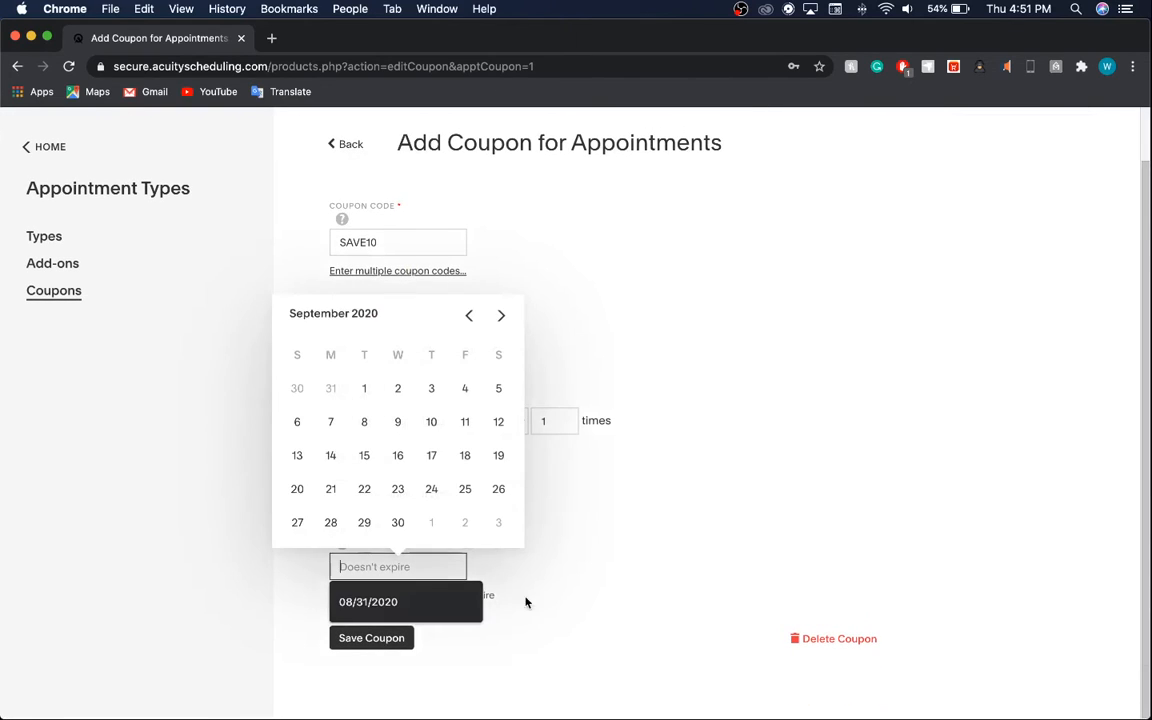
pyautogui.click(433, 493)
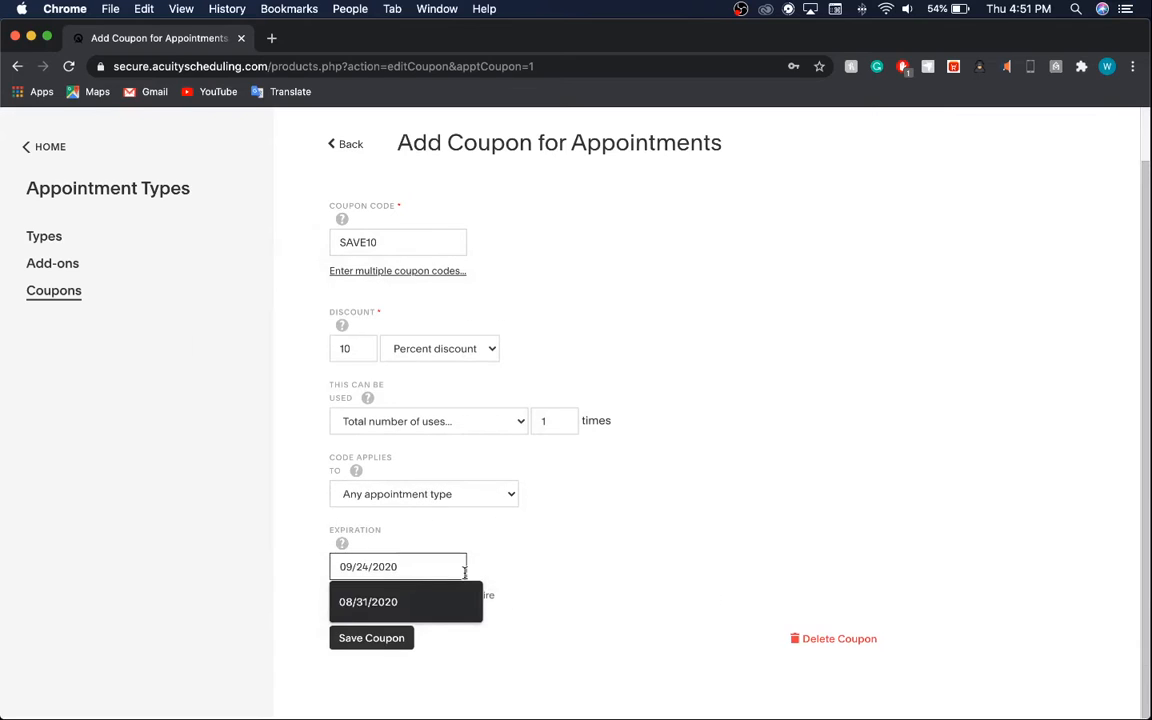
pyautogui.click(869, 640)
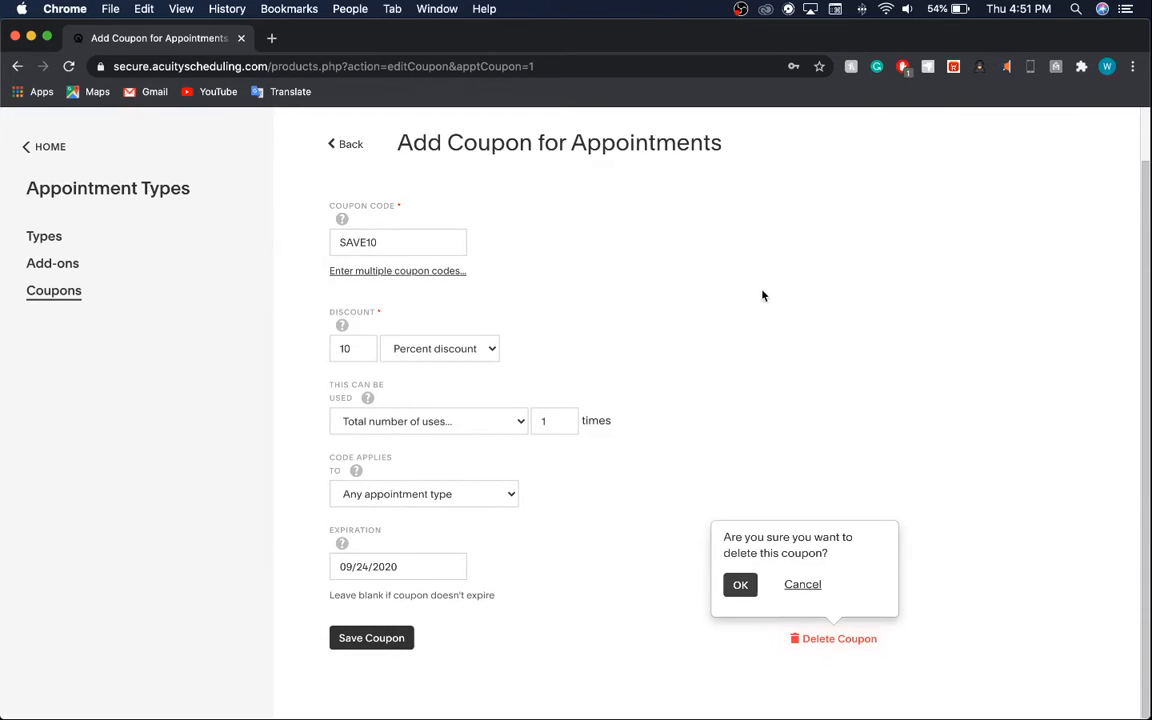
pyautogui.click(742, 584)
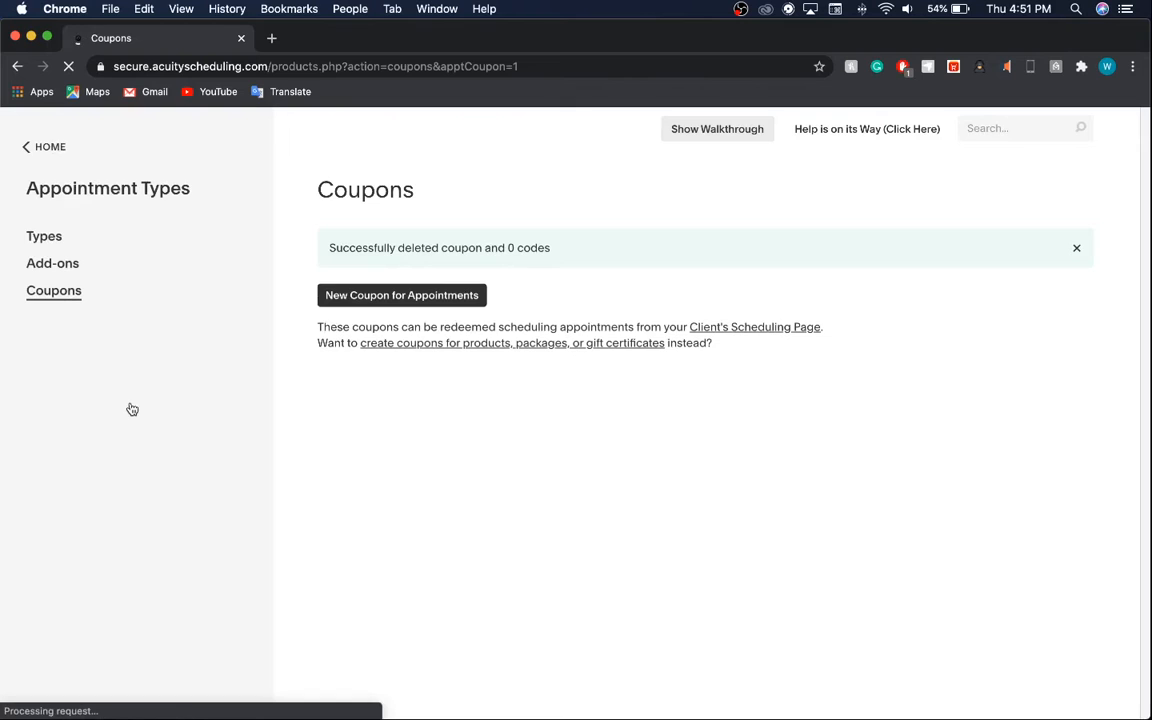
# Start a custom intake form named 'Fitness Tracker' with a one-line question 'Hiow old'.
pyautogui.scroll(-5, 147, 514)
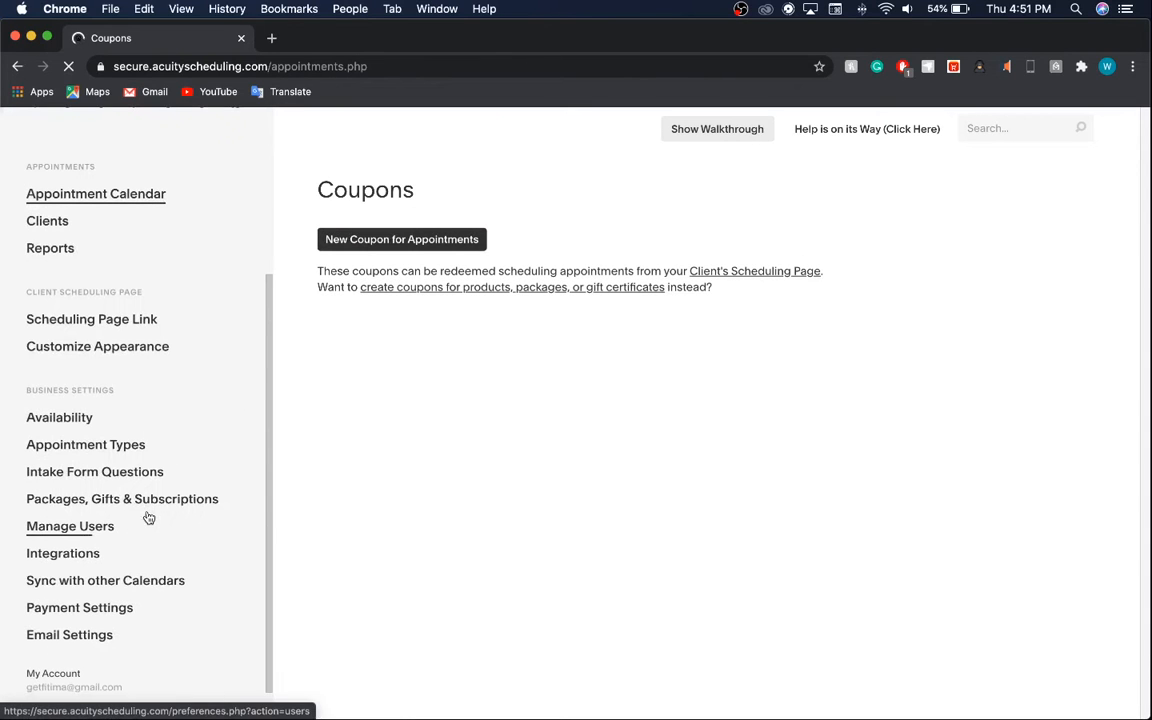
pyautogui.click(131, 474)
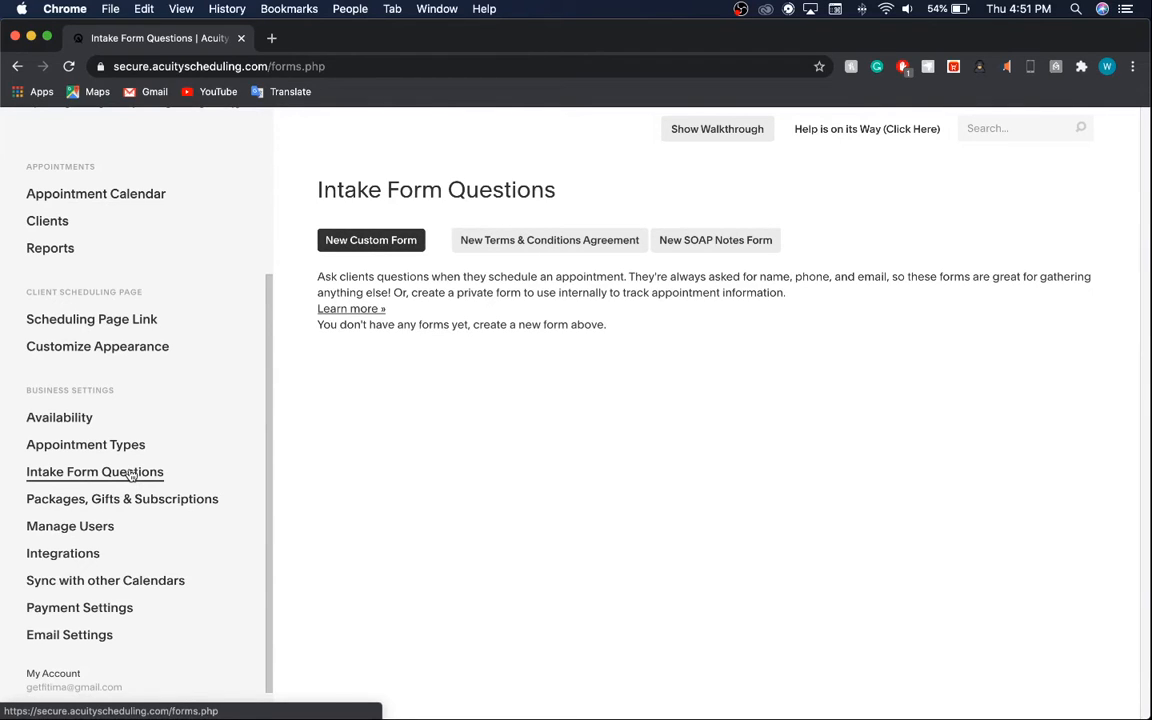
pyautogui.click(383, 238)
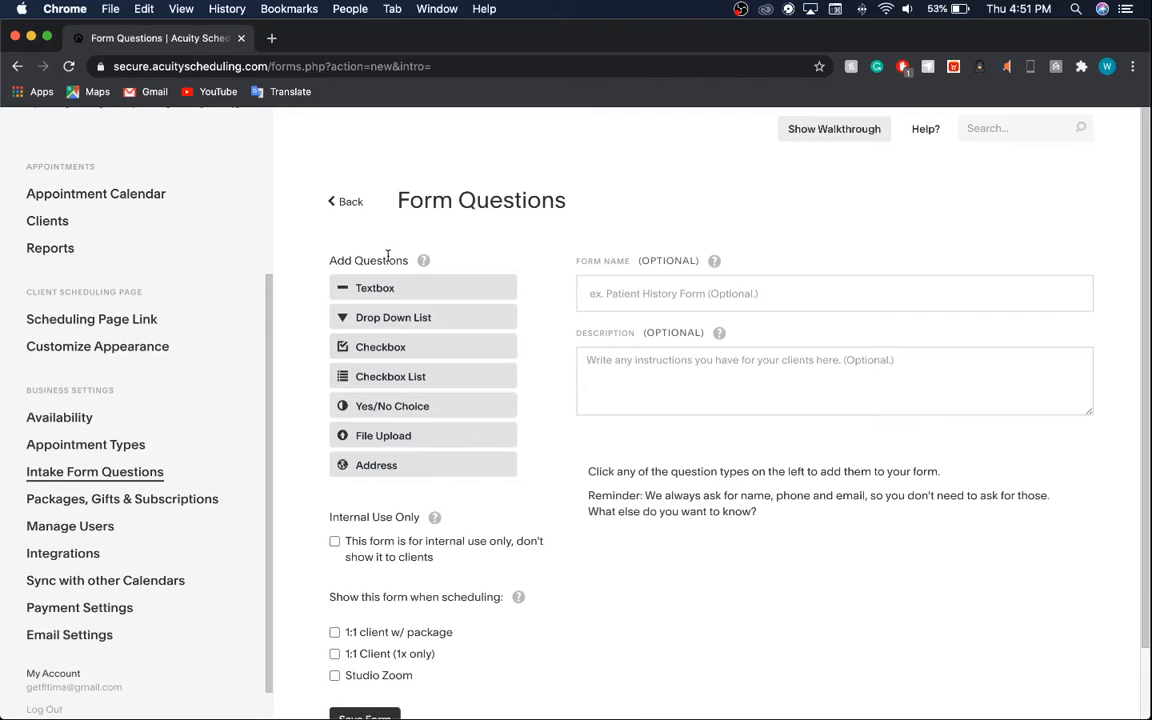
pyautogui.click(641, 287)
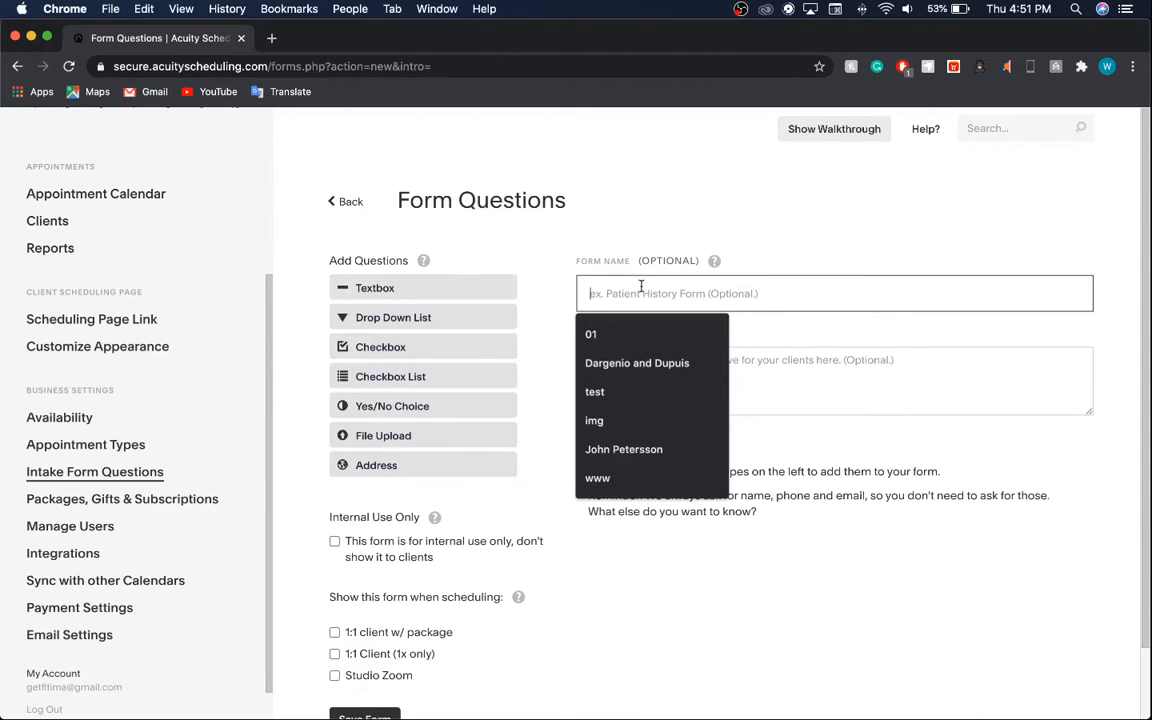
pyautogui.write('Fitnes')
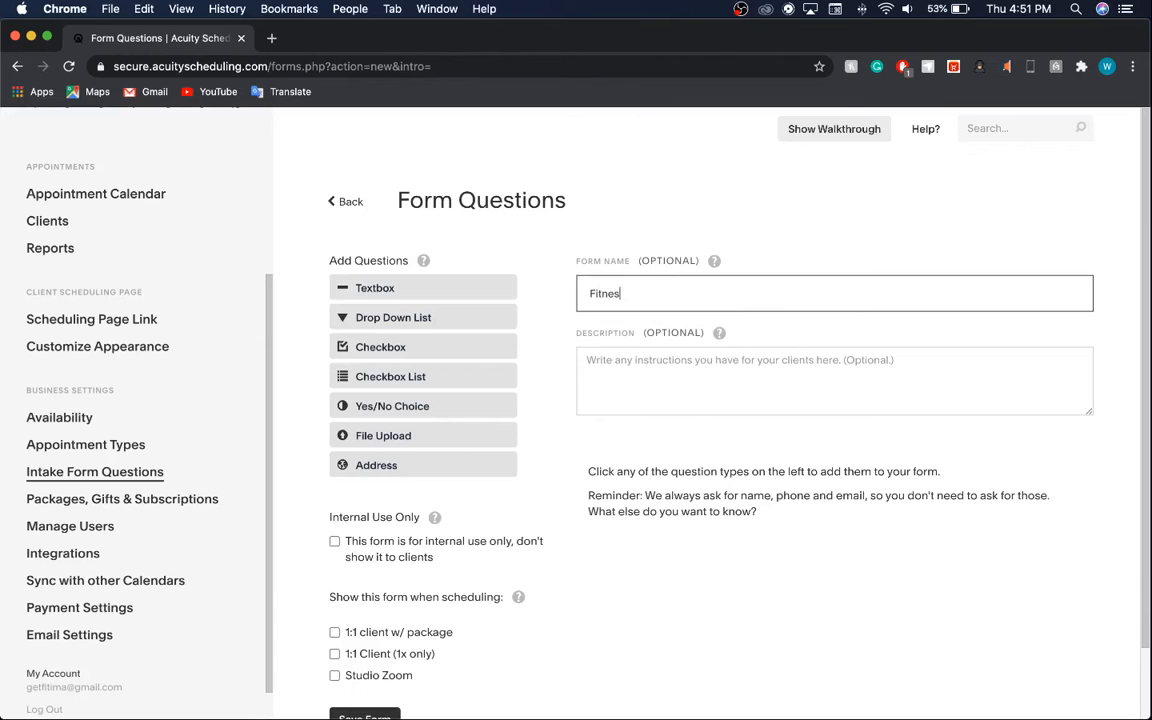
pyautogui.write('s Tracker')
pyautogui.click(424, 290)
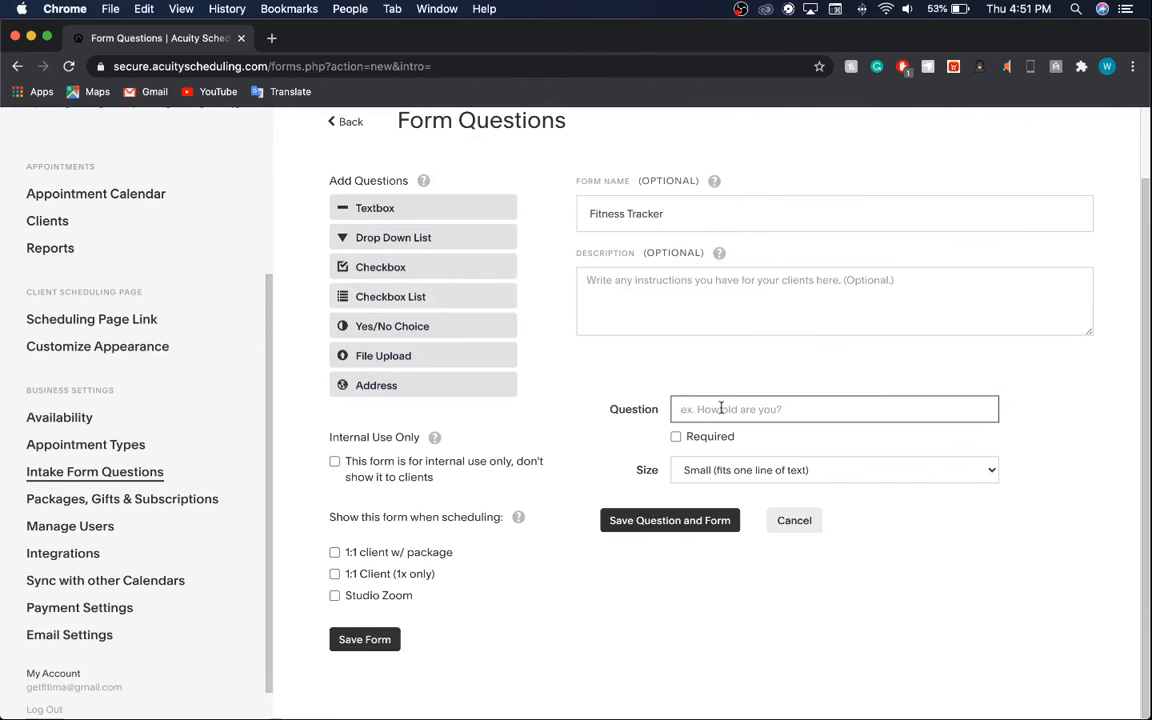
pyautogui.write('H')
pyautogui.write('i')
pyautogui.write('ow old')
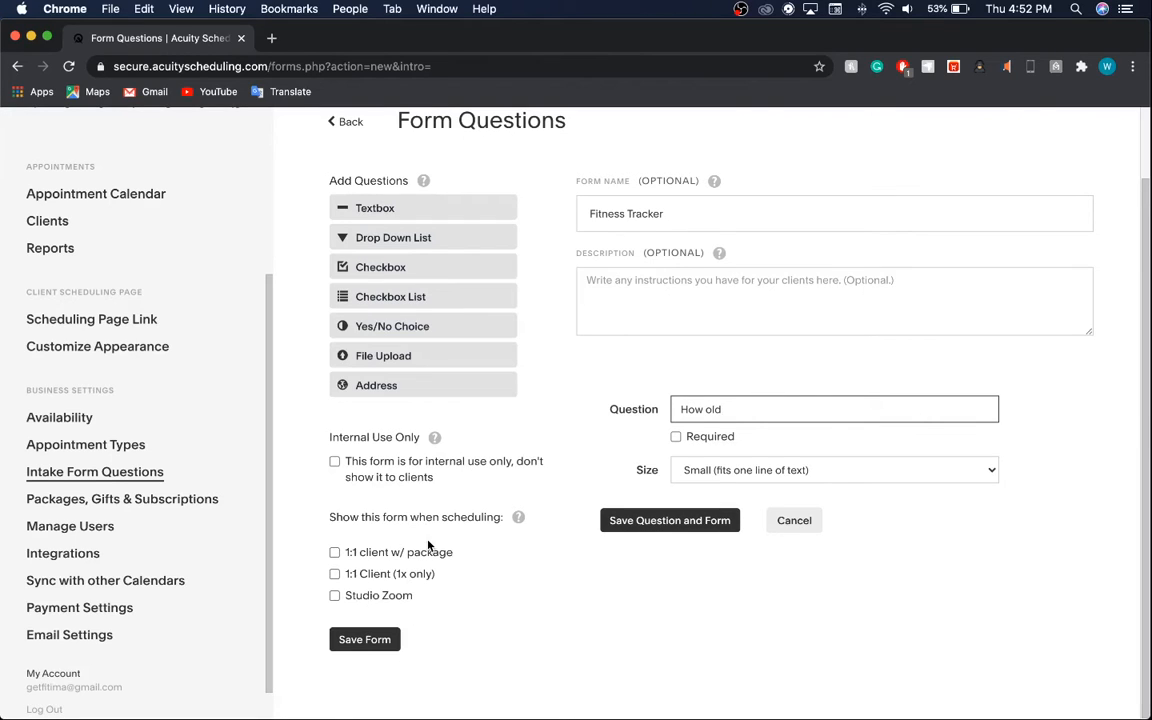
# Abandon the custom form, then start and abandon a new Terms & Conditions agreement form.
pyautogui.scroll(2, 468, 291)
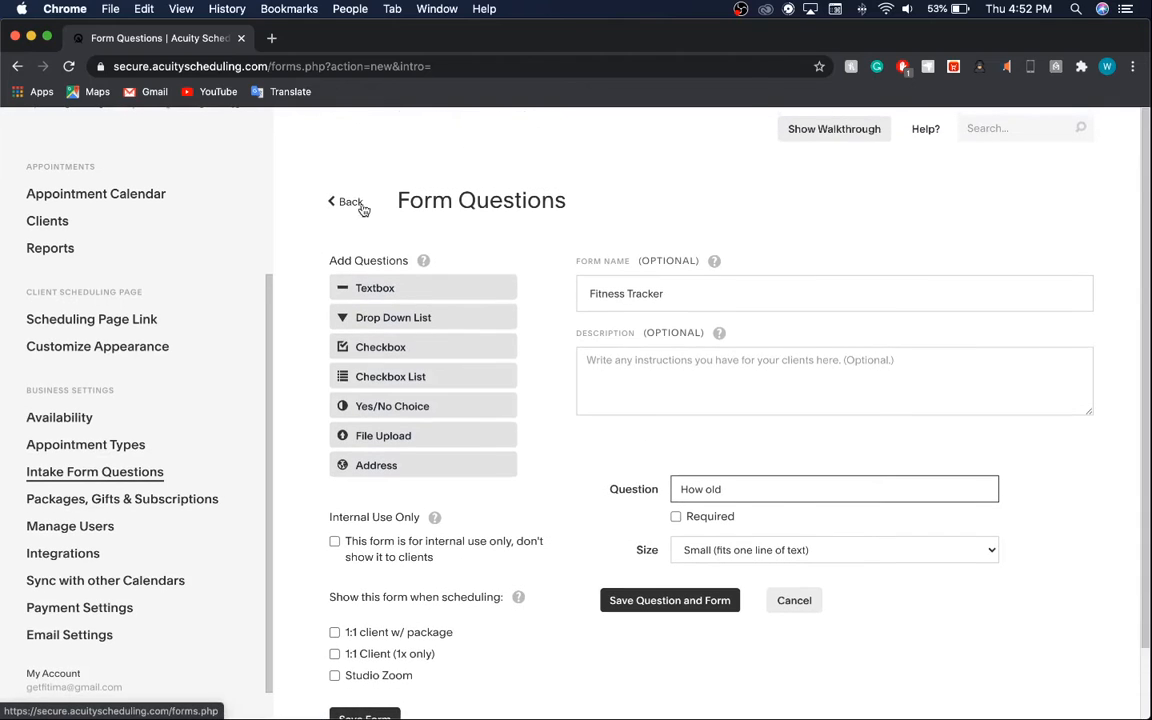
pyautogui.click(362, 209)
pyautogui.click(703, 176)
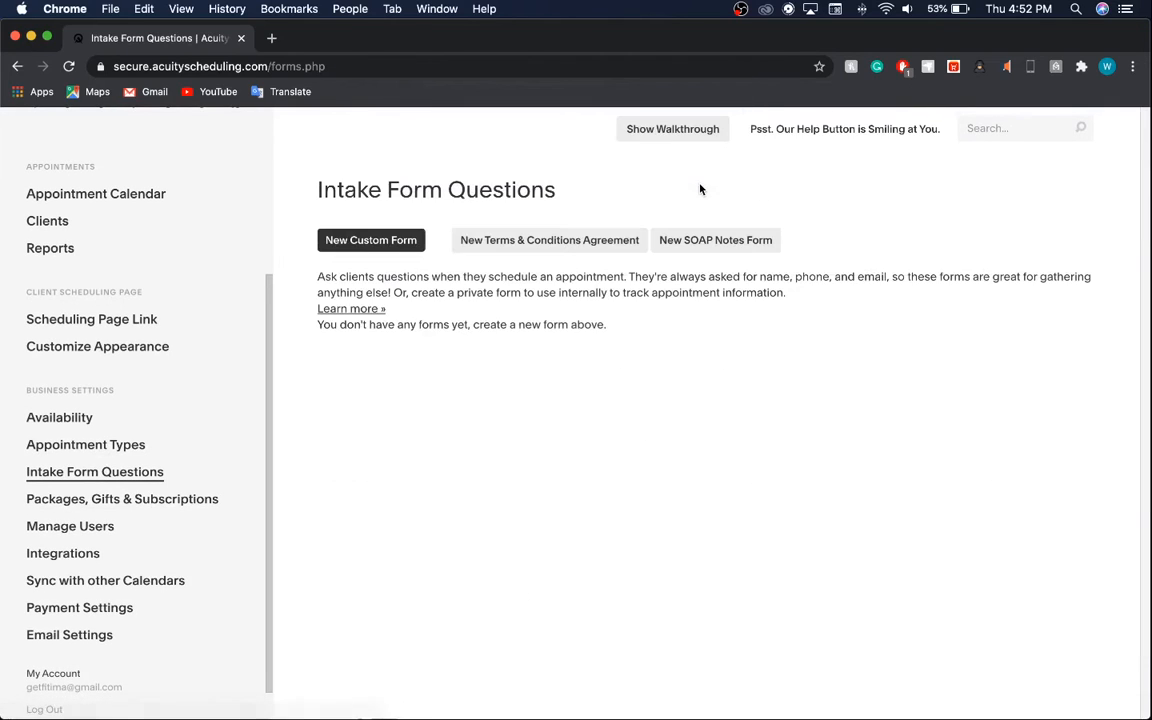
pyautogui.click(537, 244)
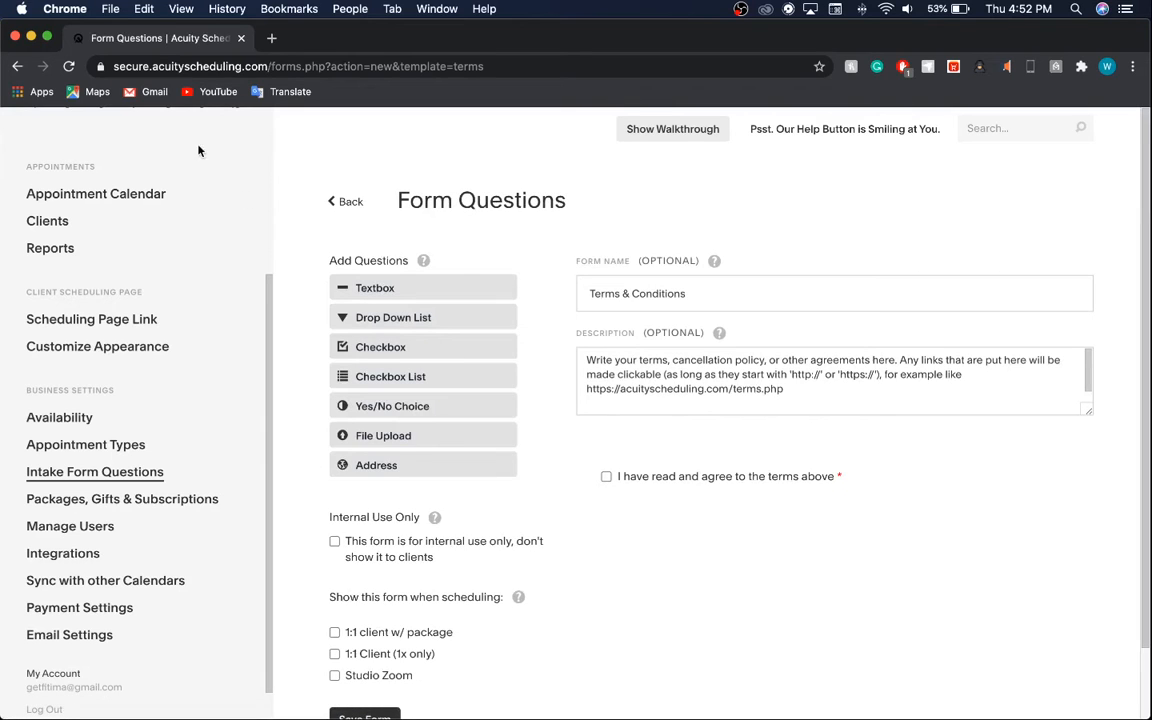
pyautogui.click(345, 201)
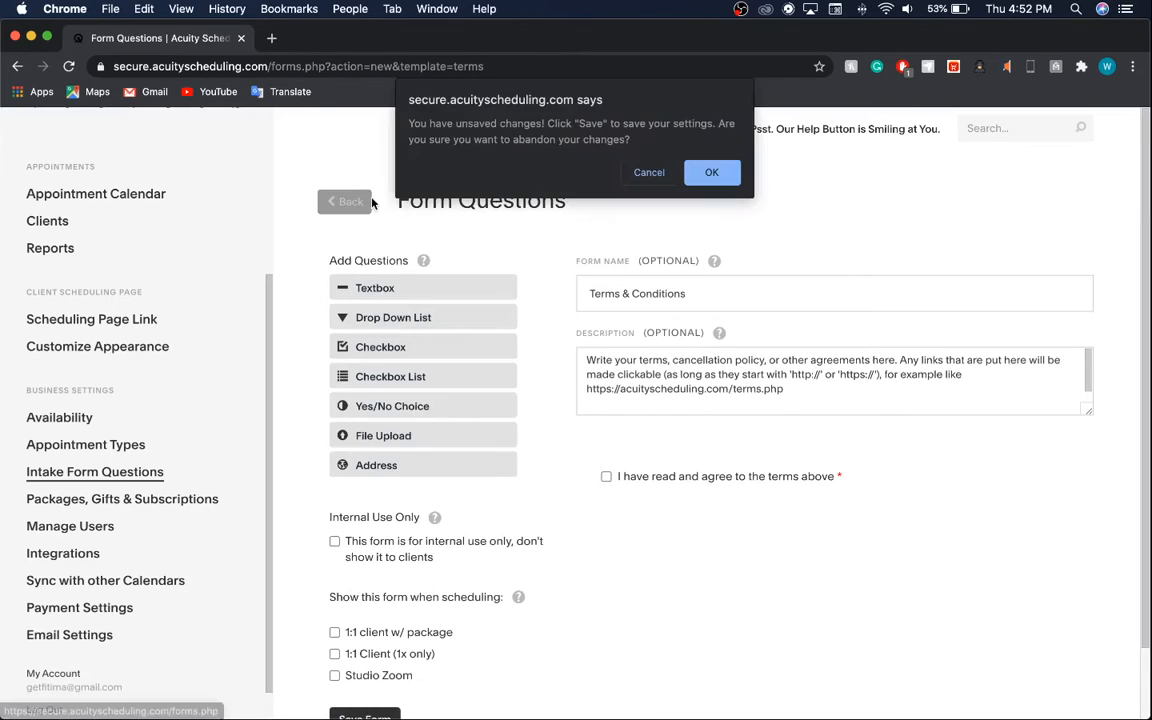
pyautogui.press('Return')
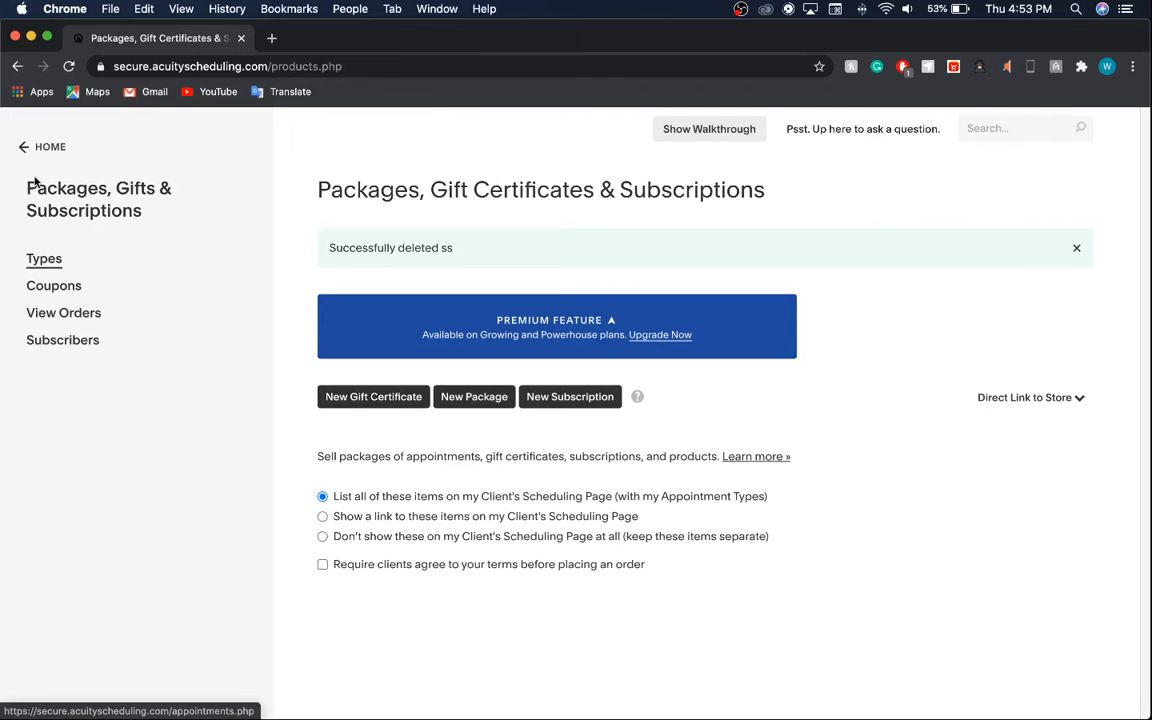
# Start a new gift certificate named 'DAS', leaving description and expiry days blank.
pyautogui.click(399, 410)
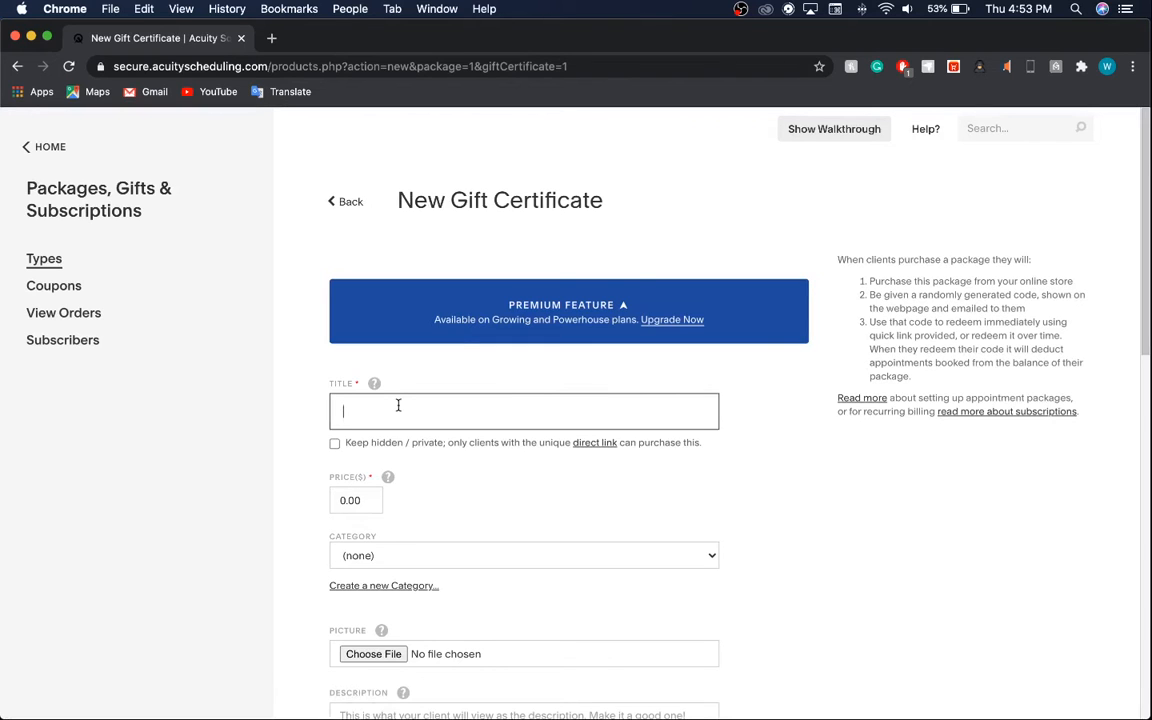
pyautogui.write('DAS')
pyautogui.click(397, 557)
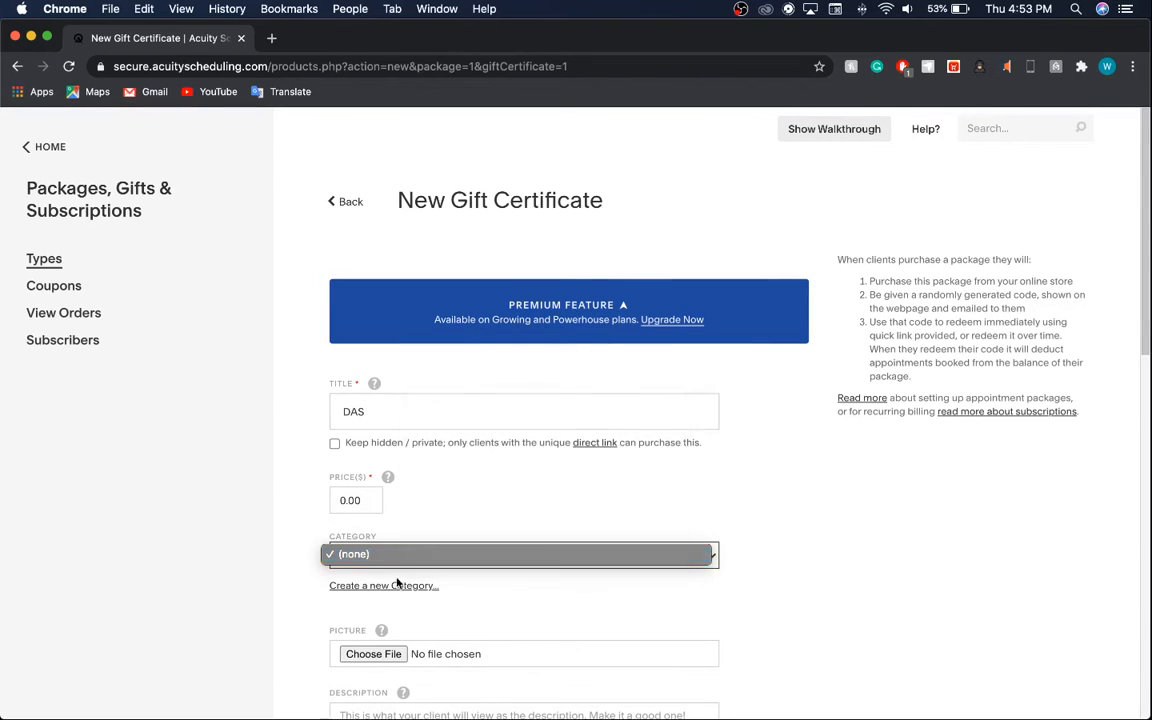
pyautogui.scroll(-5, 429, 650)
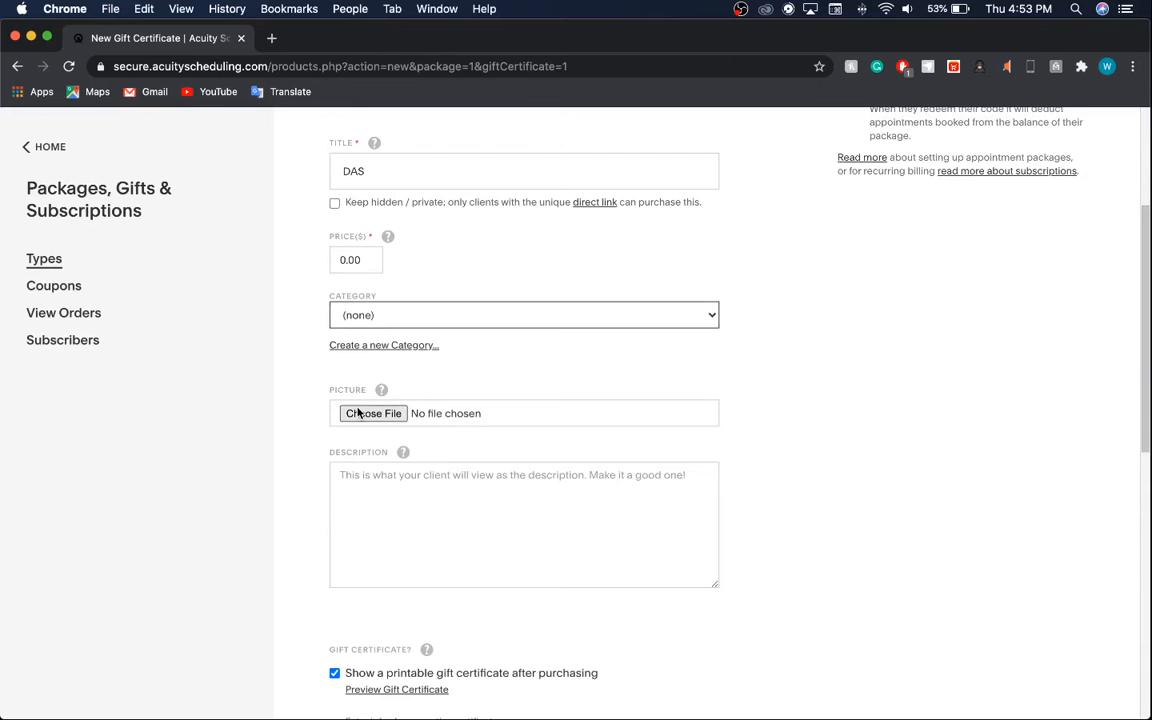
pyautogui.click(440, 504)
pyautogui.scroll(-5, 440, 505)
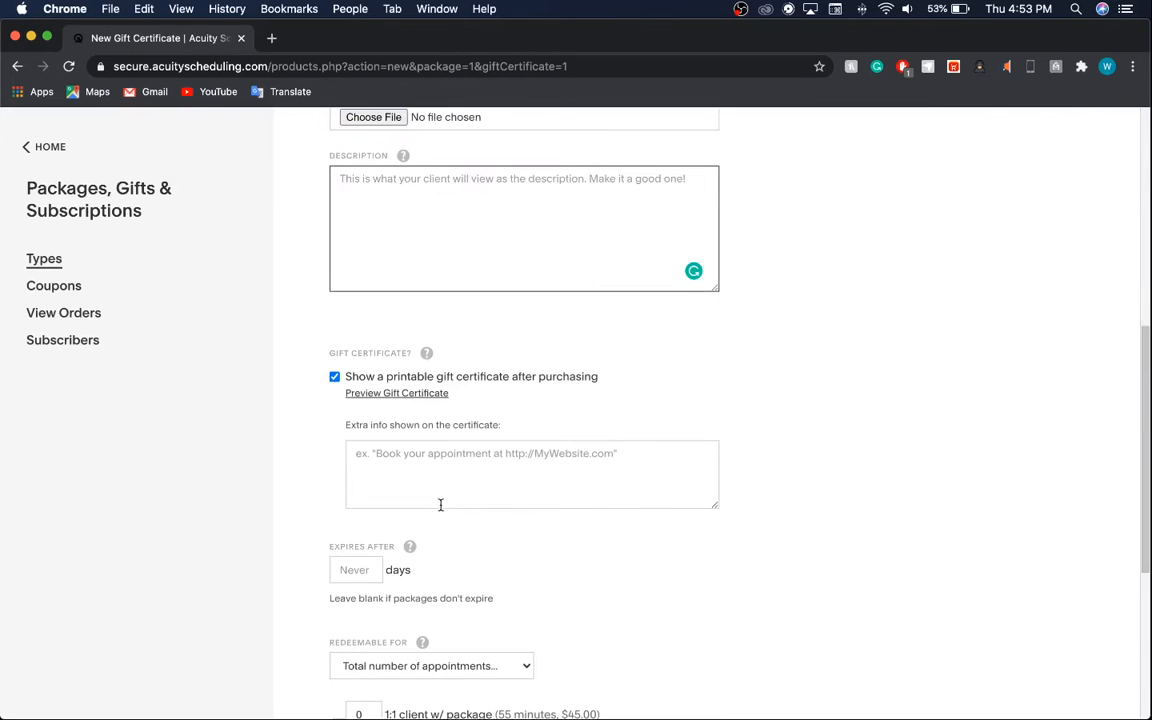
pyautogui.scroll(-2, 318, 371)
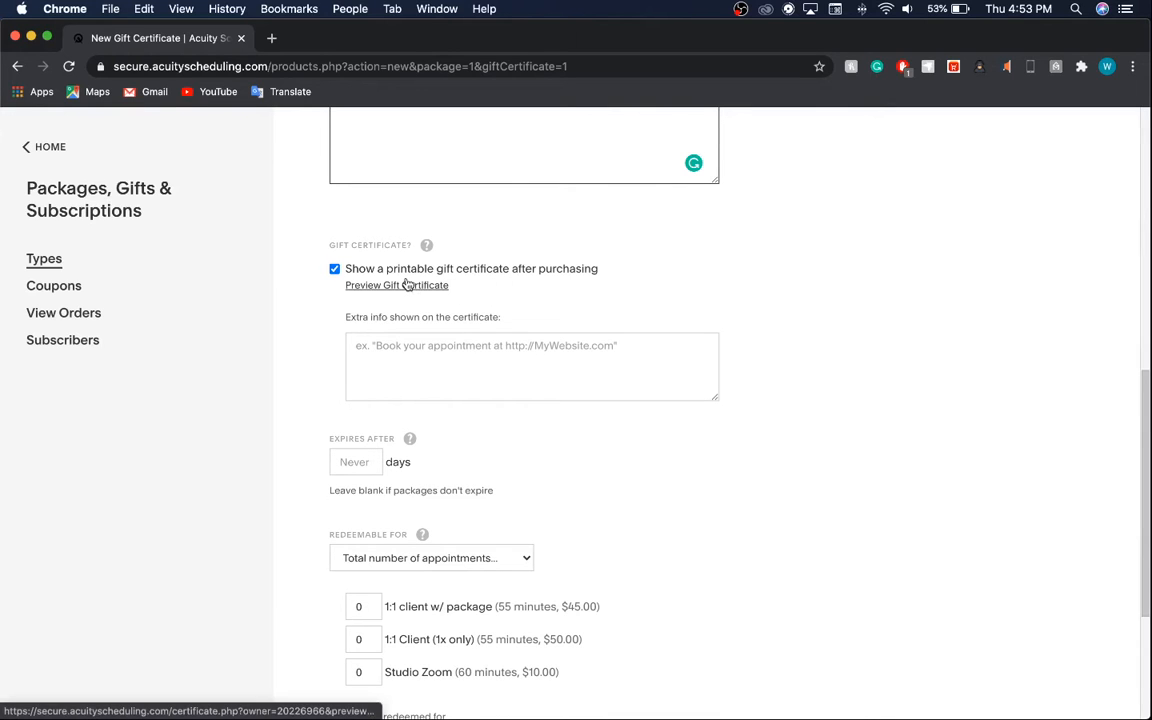
pyautogui.click(358, 461)
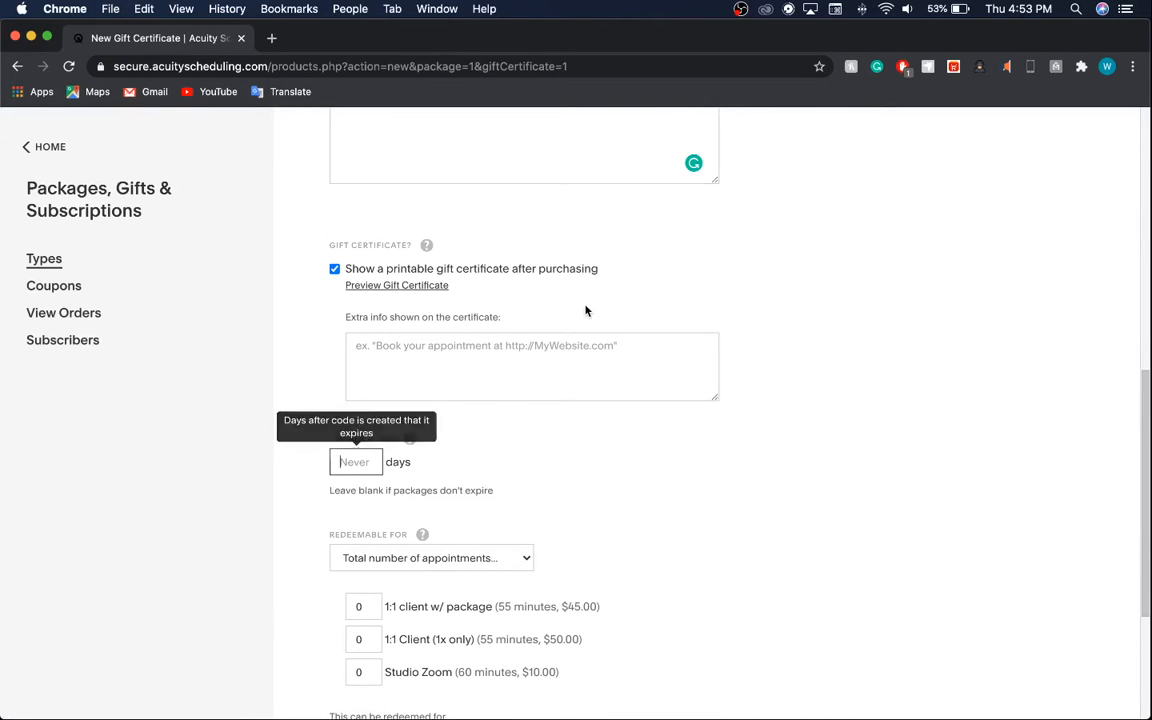
pyautogui.click(586, 311)
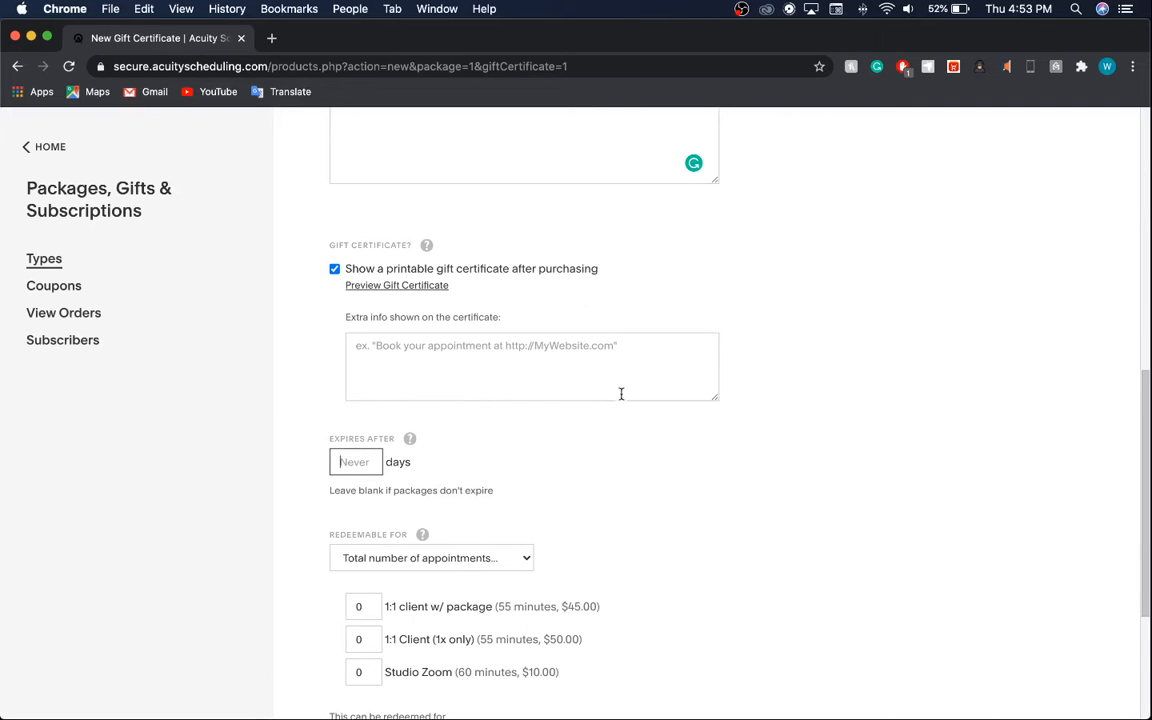
pyautogui.scroll(-3, 493, 558)
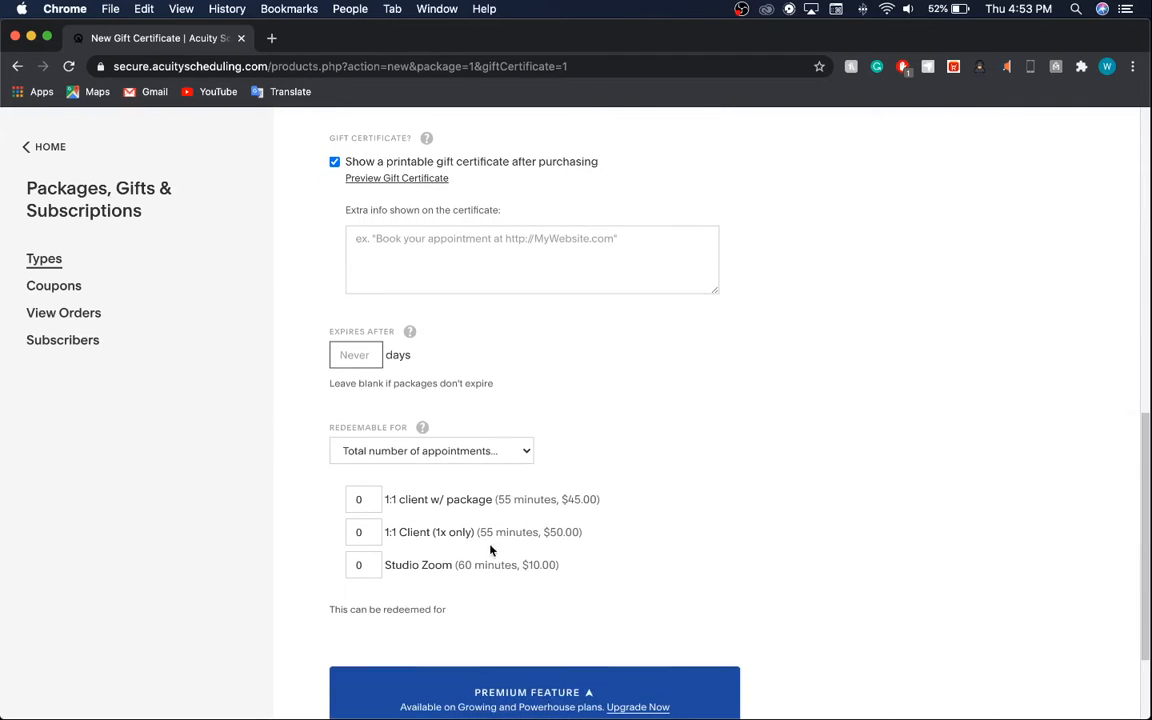
# Check the redeemable-for options and keep 'Total number of appointments'.
pyautogui.click(442, 449)
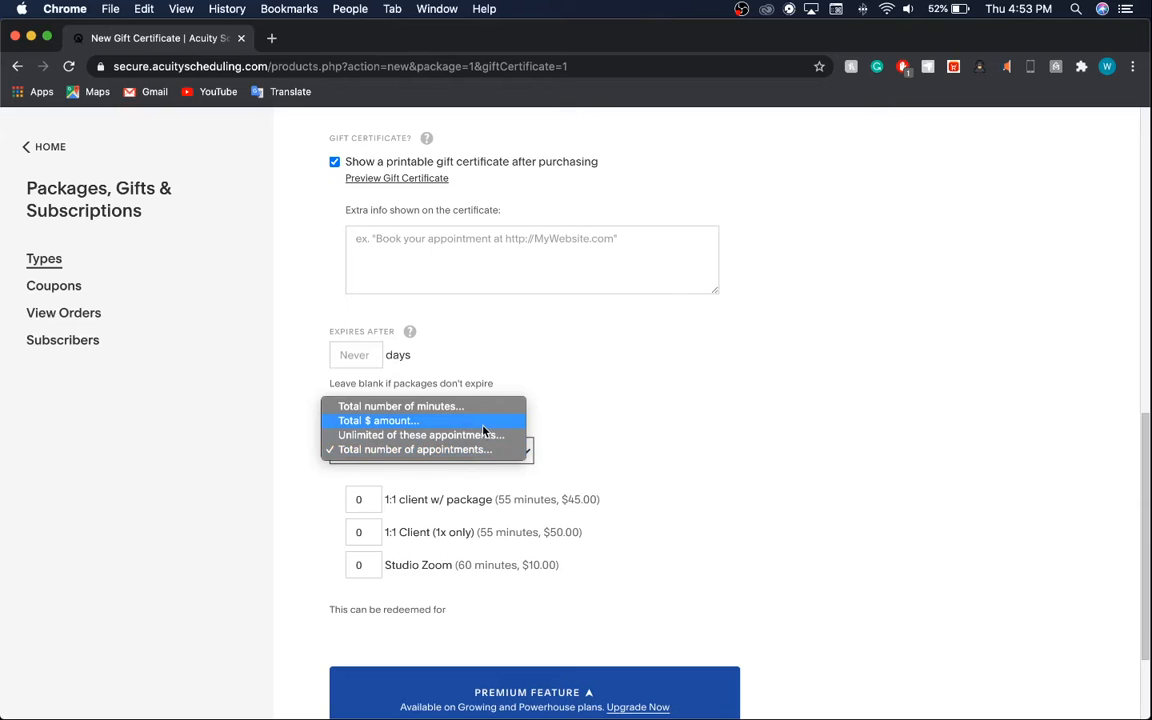
pyautogui.click(702, 403)
pyautogui.click(443, 461)
pyautogui.click(611, 434)
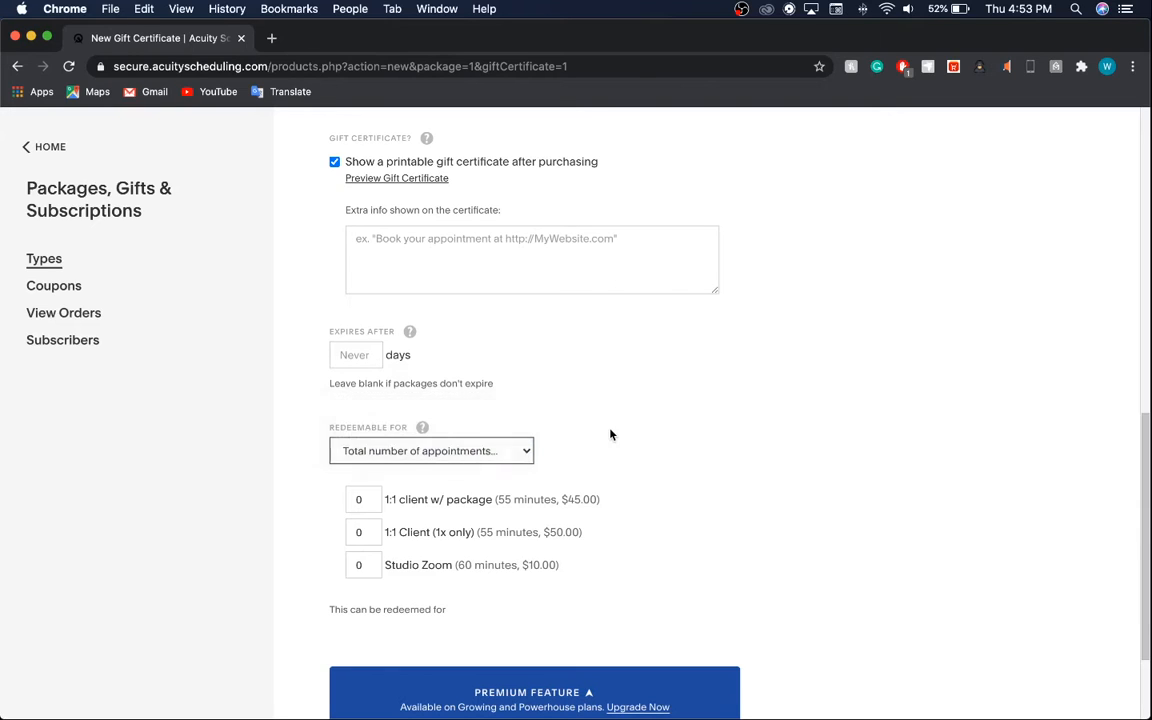
pyautogui.click(489, 447)
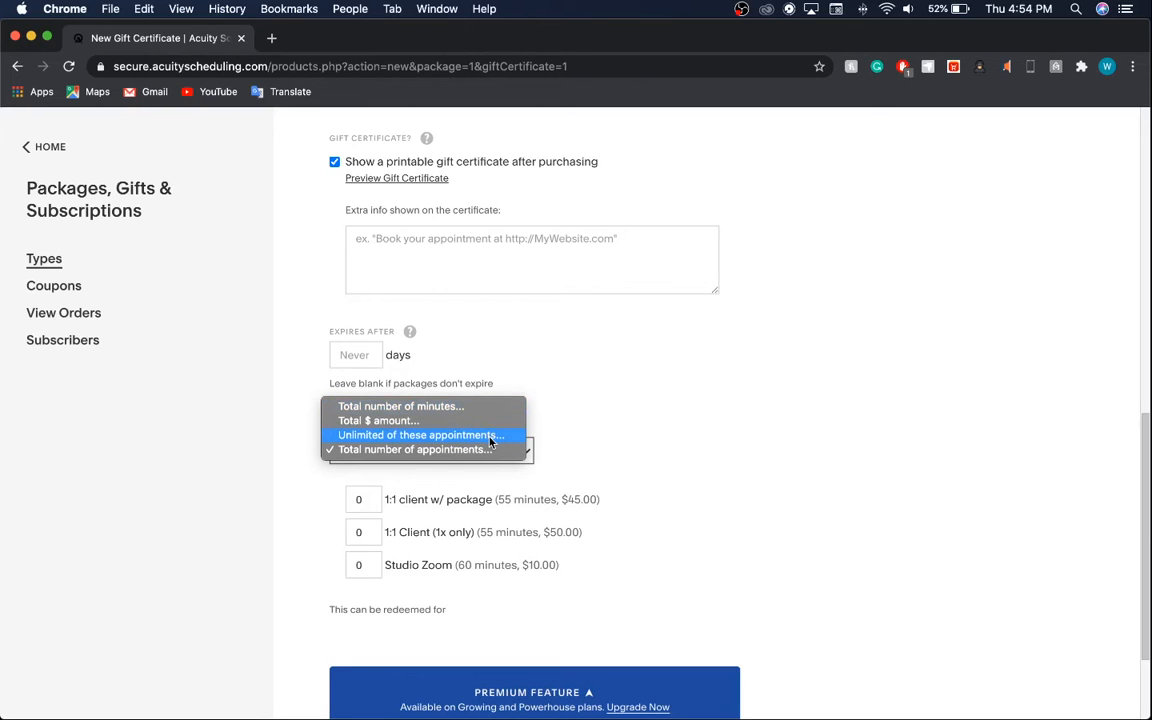
pyautogui.click(558, 448)
# Set quantities to 1 for 1:1 client w/ package, 1 for 1:1 Client (1x only), 3 for Studio Zoom.
pyautogui.click(377, 509)
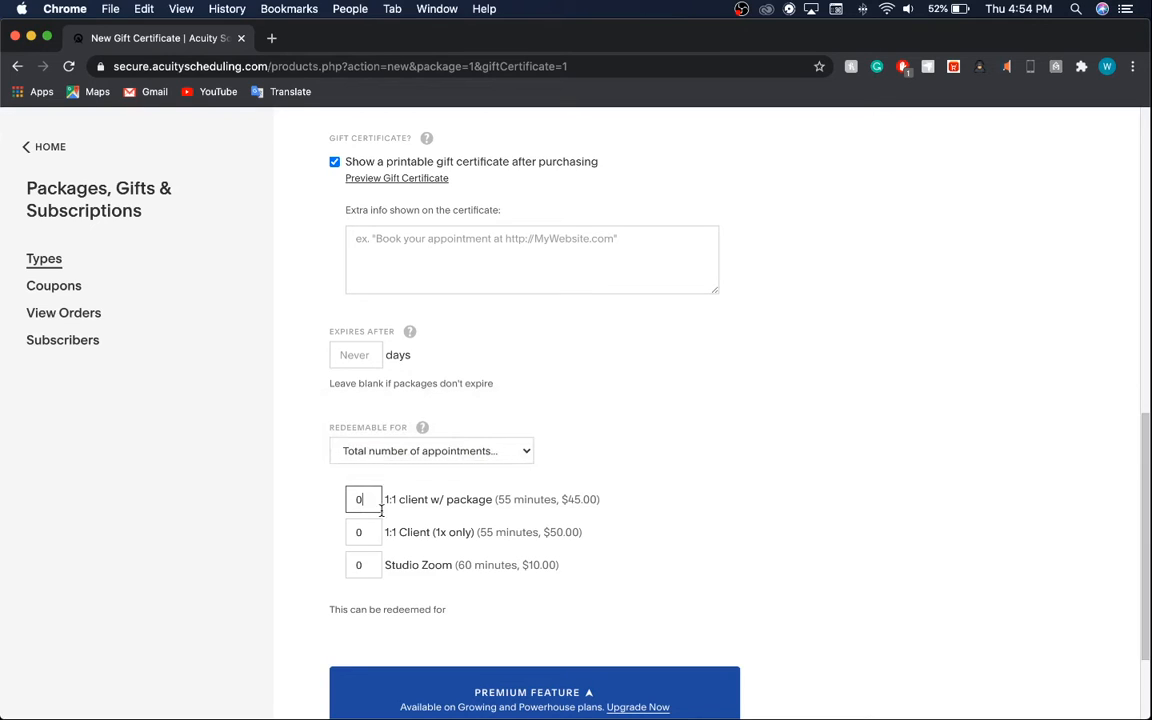
pyautogui.press('BackSpace')
pyautogui.write('1')
pyautogui.click(365, 530)
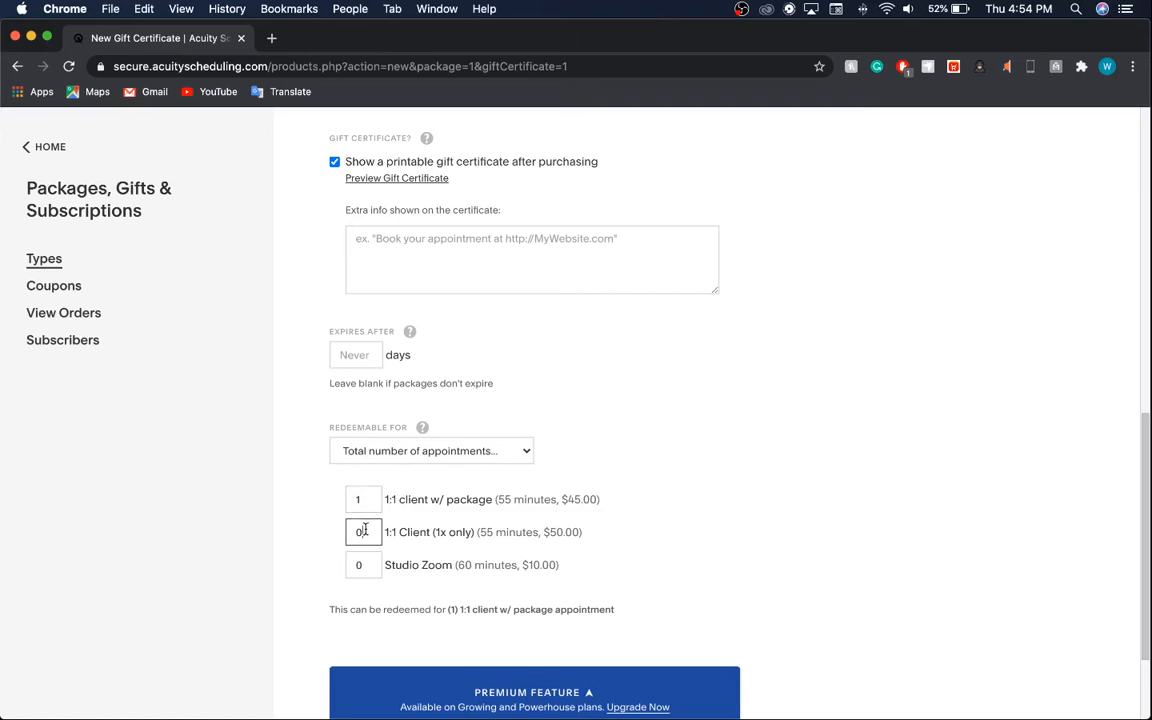
pyautogui.press('BackSpace')
pyautogui.write('1')
pyautogui.click(360, 565)
pyautogui.press('BackSpace')
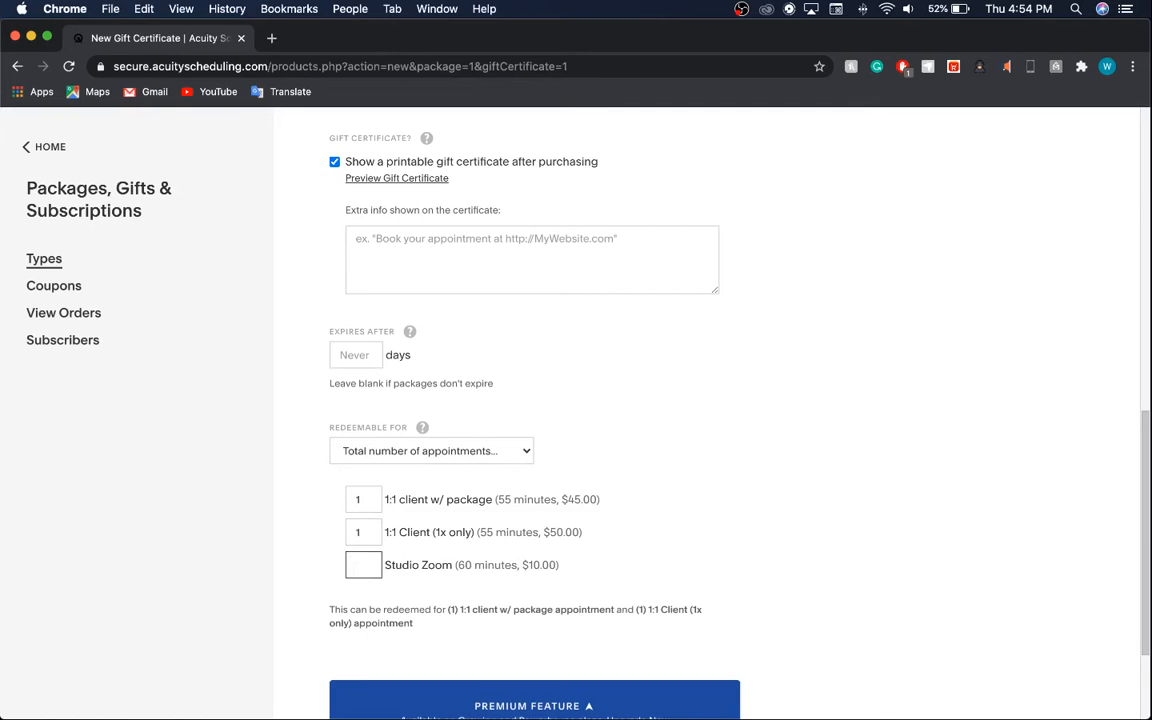
pyautogui.write('3')
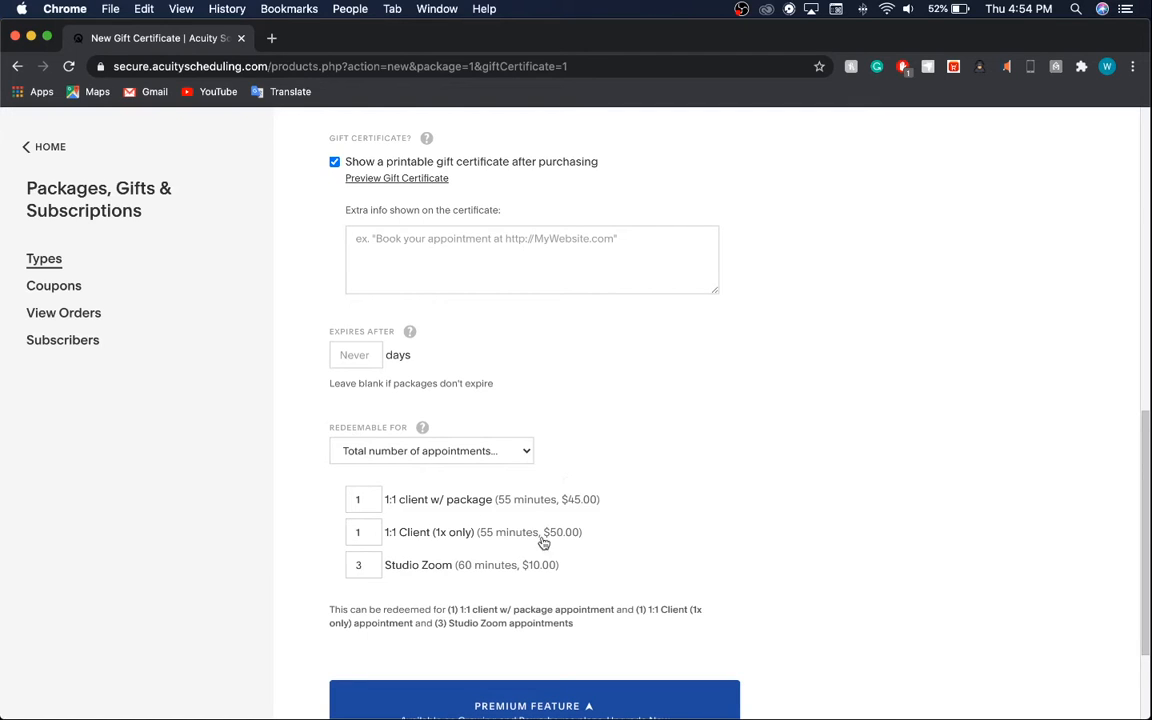
pyautogui.scroll(-2, 420, 525)
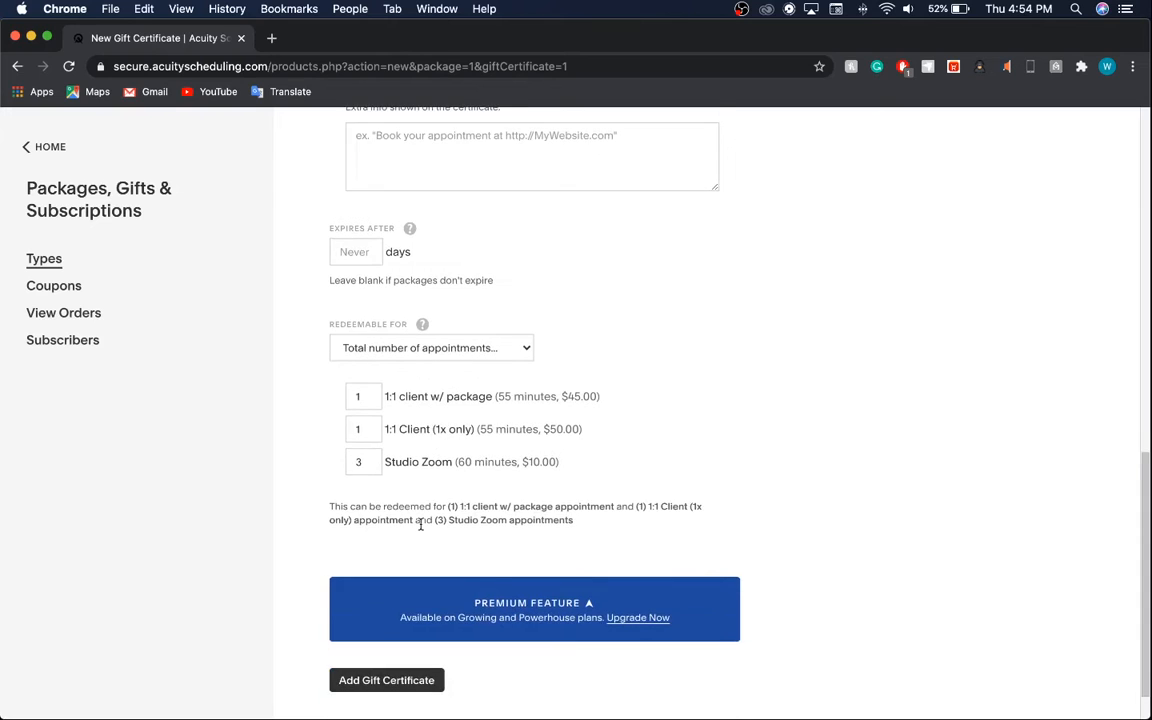
pyautogui.scroll(-1, 420, 525)
# Submit the new gift certificate and go back to the Packages, Gifts & Subscriptions page.
pyautogui.click(411, 622)
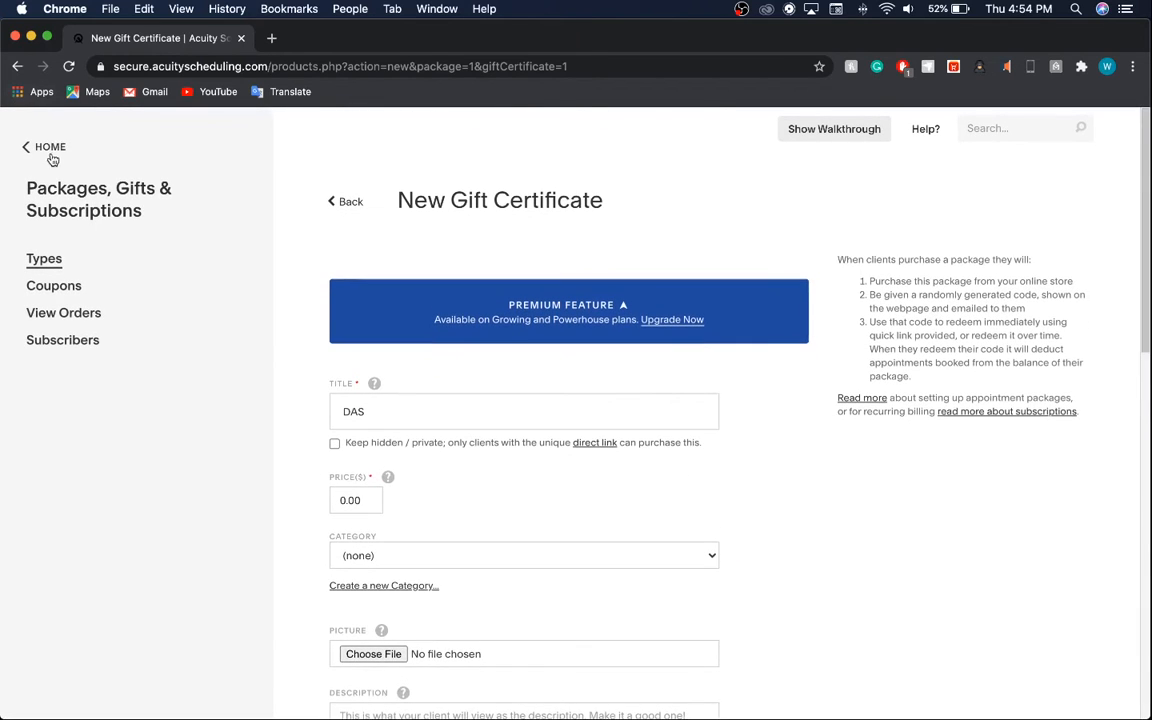
pyautogui.click(51, 157)
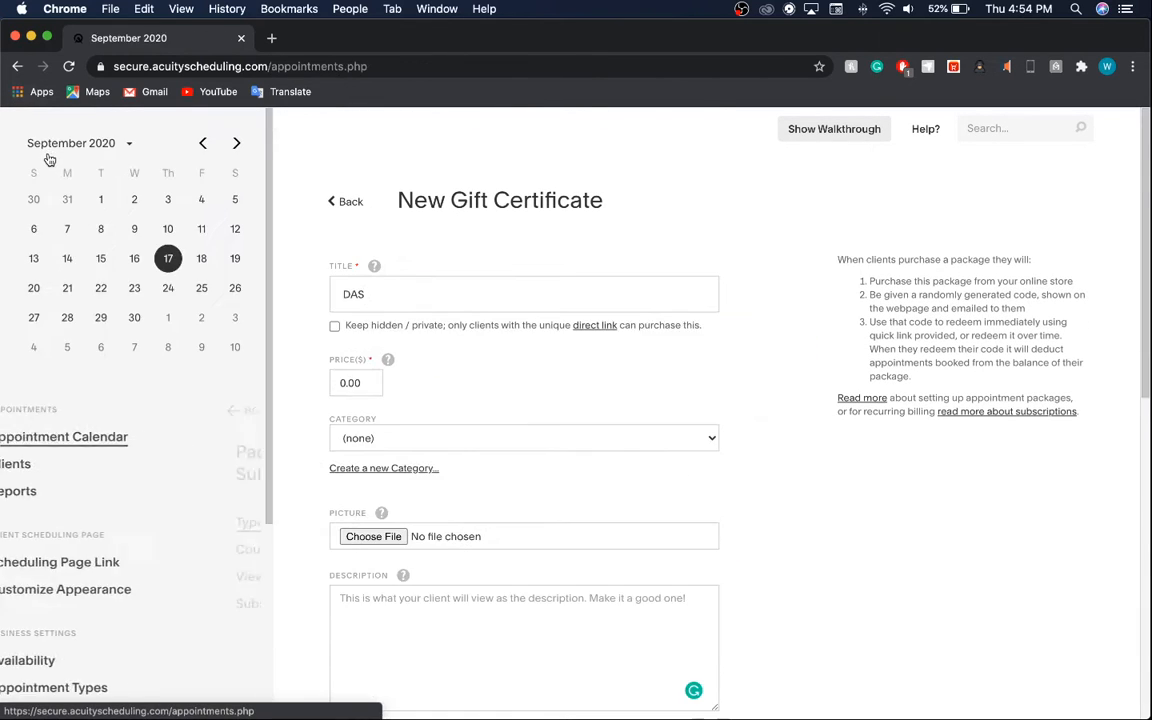
pyautogui.scroll(-5, 50, 560)
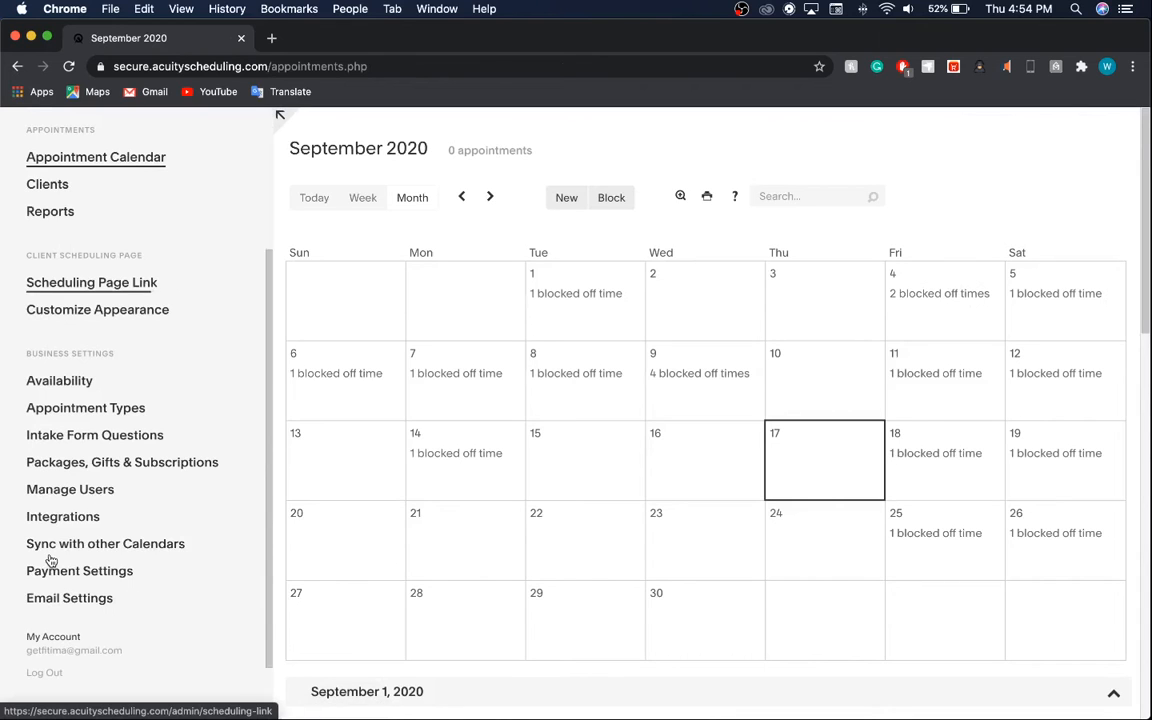
pyautogui.scroll(-2, 50, 558)
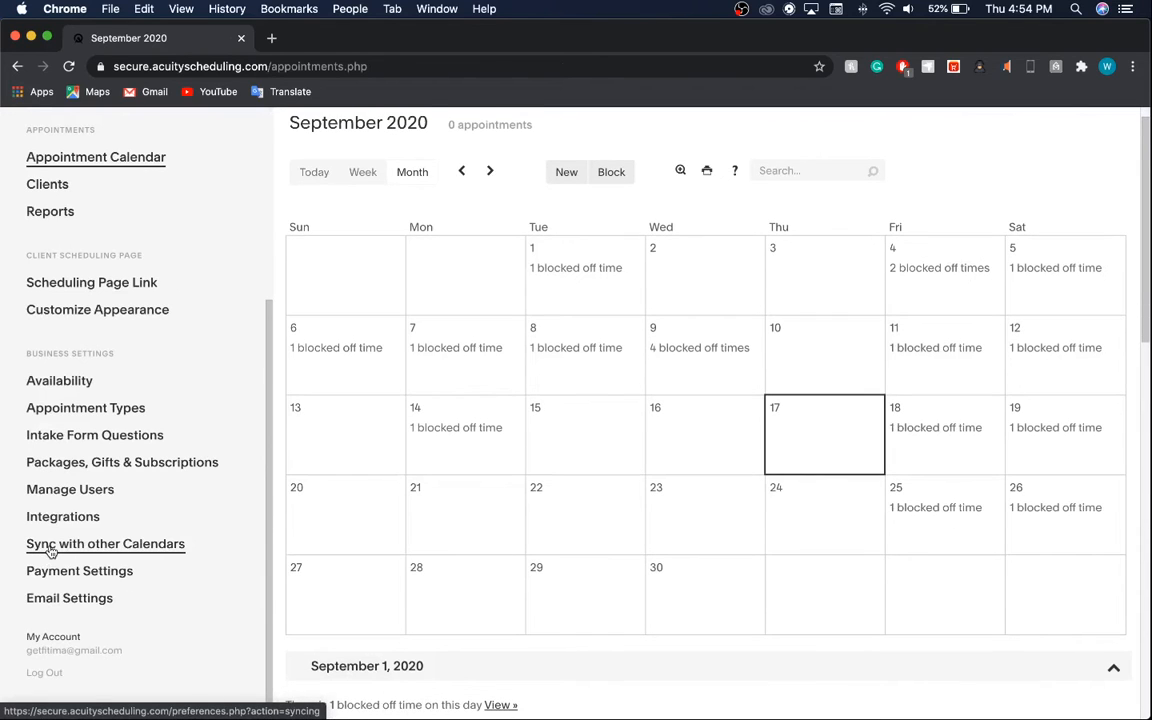
pyautogui.click(88, 463)
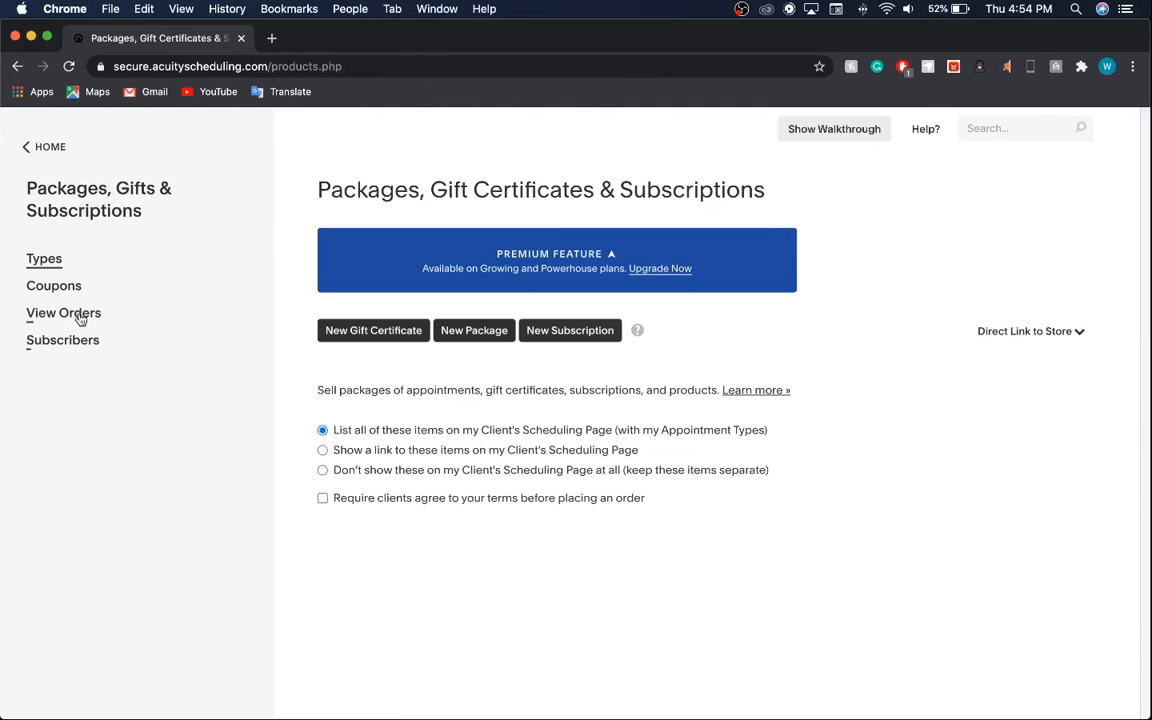
# Look through the Coupons, Orders, Subscribers and Types pages, then return home.
pyautogui.click(70, 297)
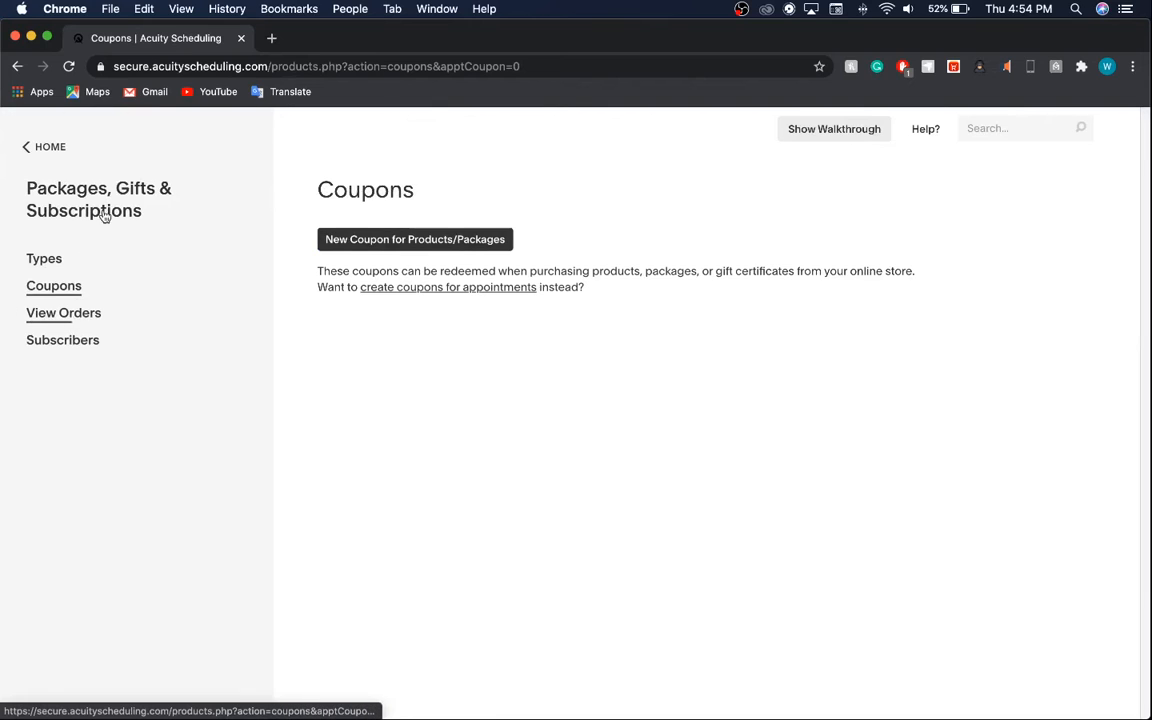
pyautogui.click(72, 313)
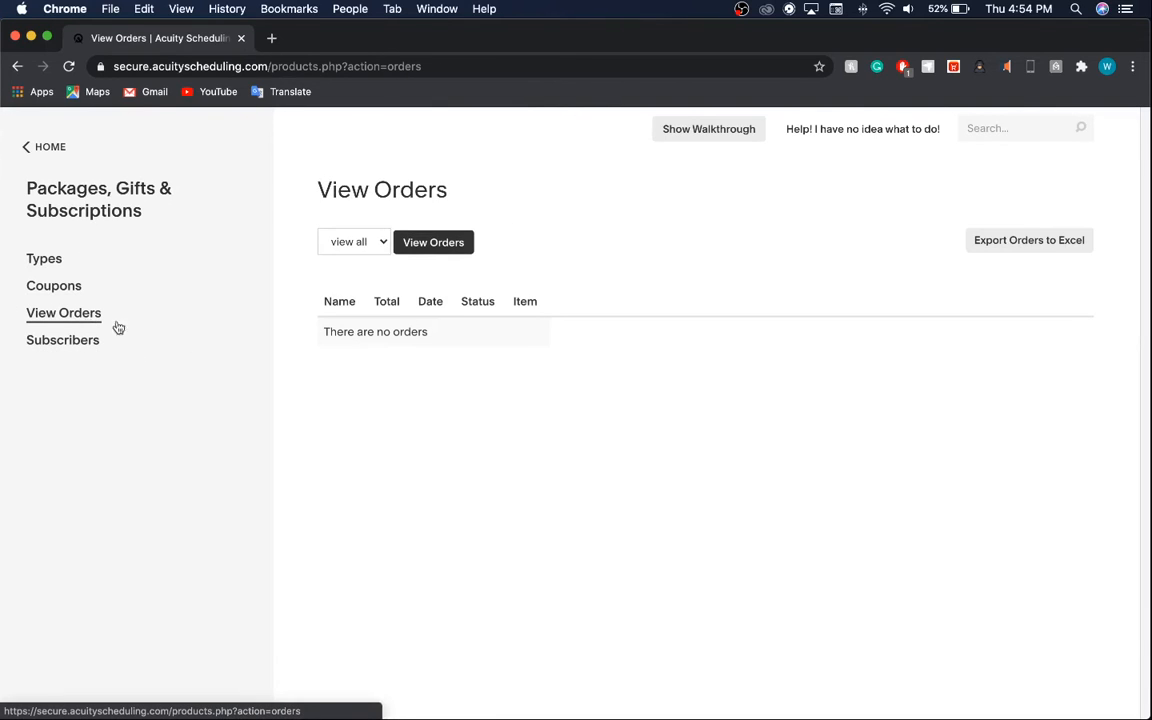
pyautogui.click(40, 346)
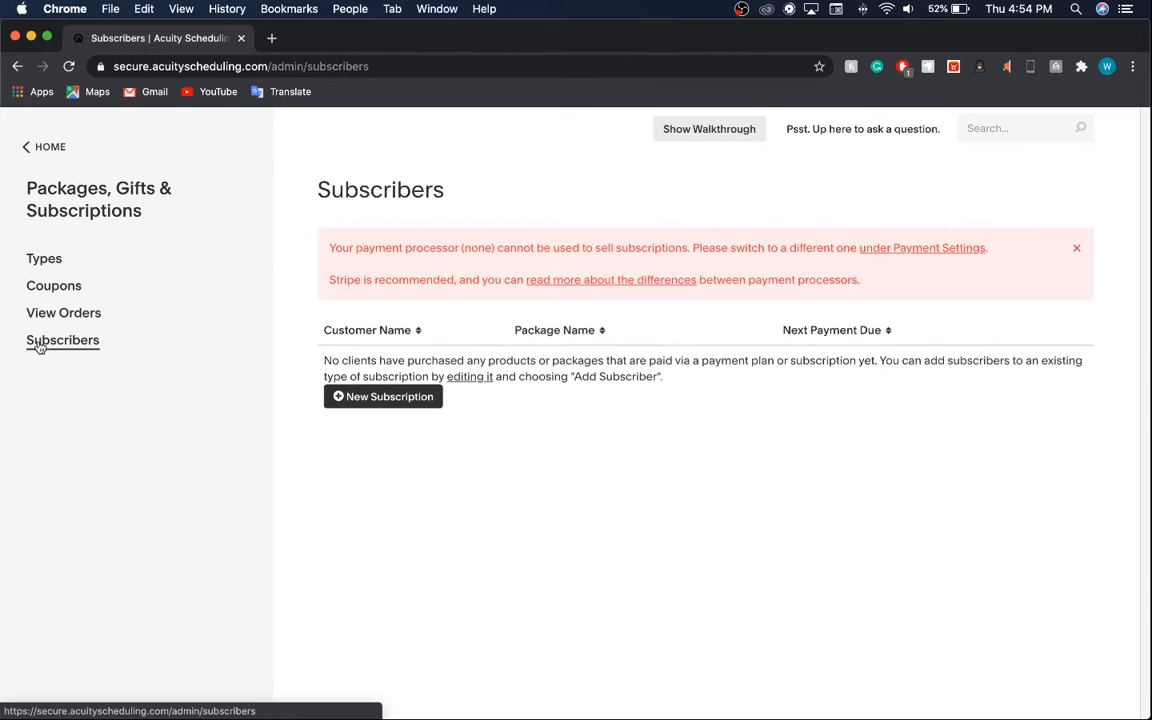
pyautogui.click(44, 259)
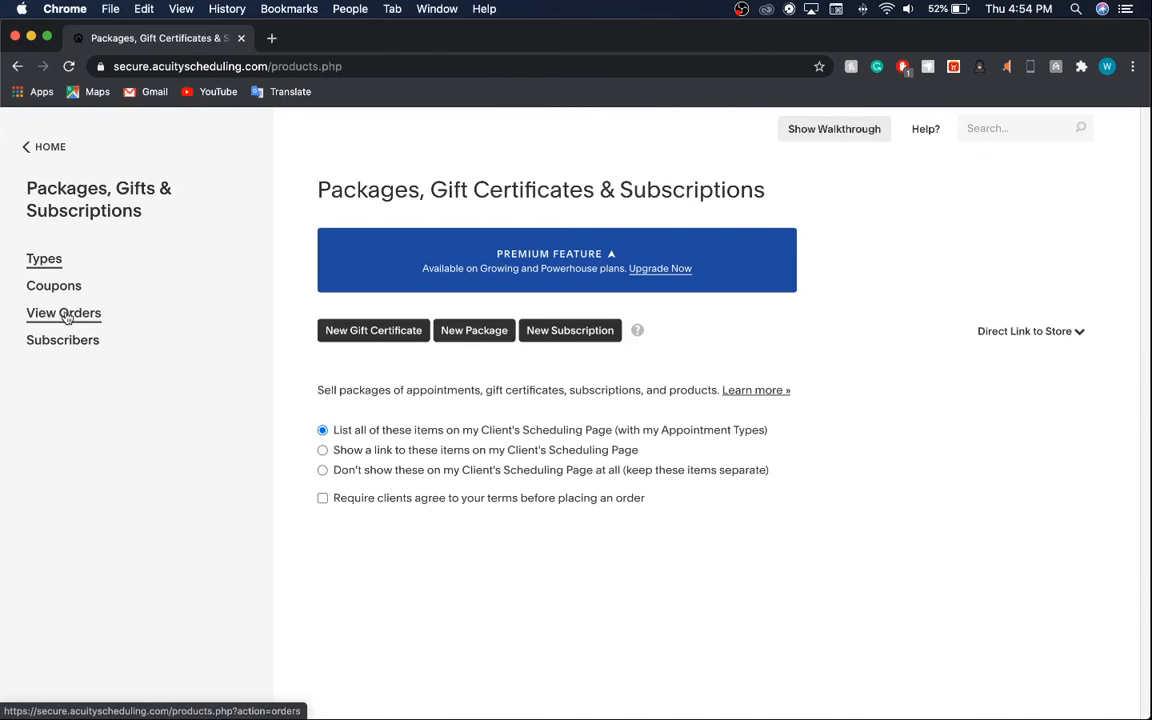
pyautogui.click(38, 147)
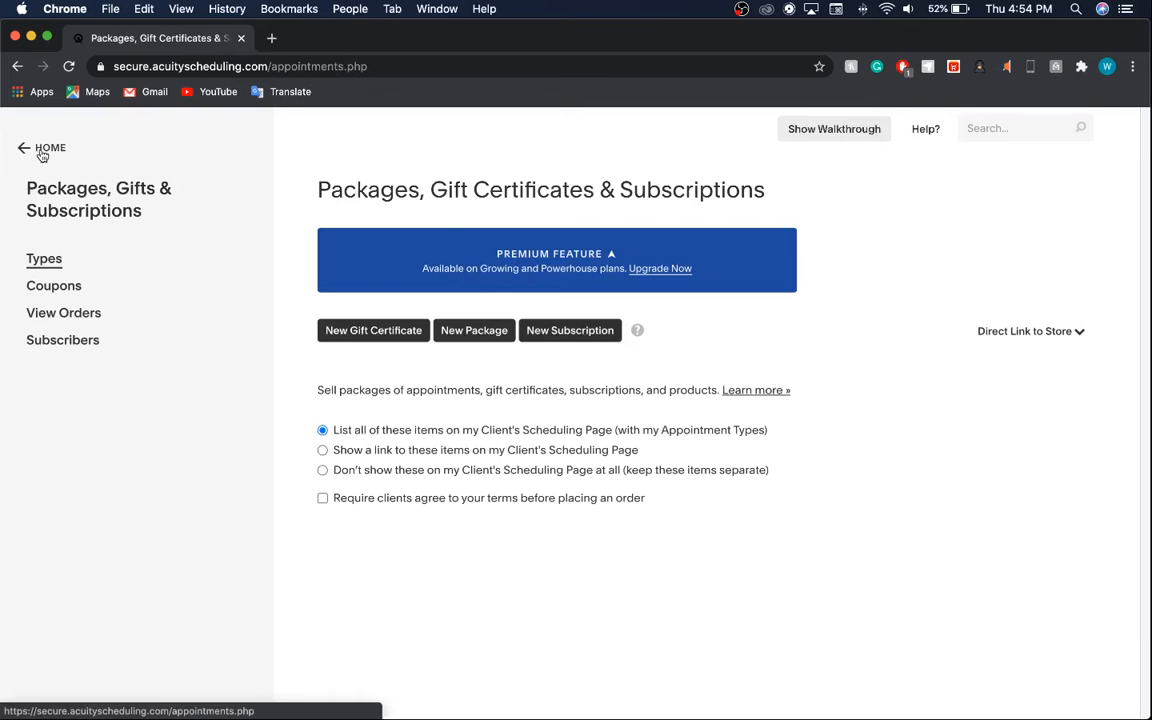
# Open a blank Add New User form under Manage Users, leaving access level at View & Edit.
pyautogui.scroll(-5, 188, 515)
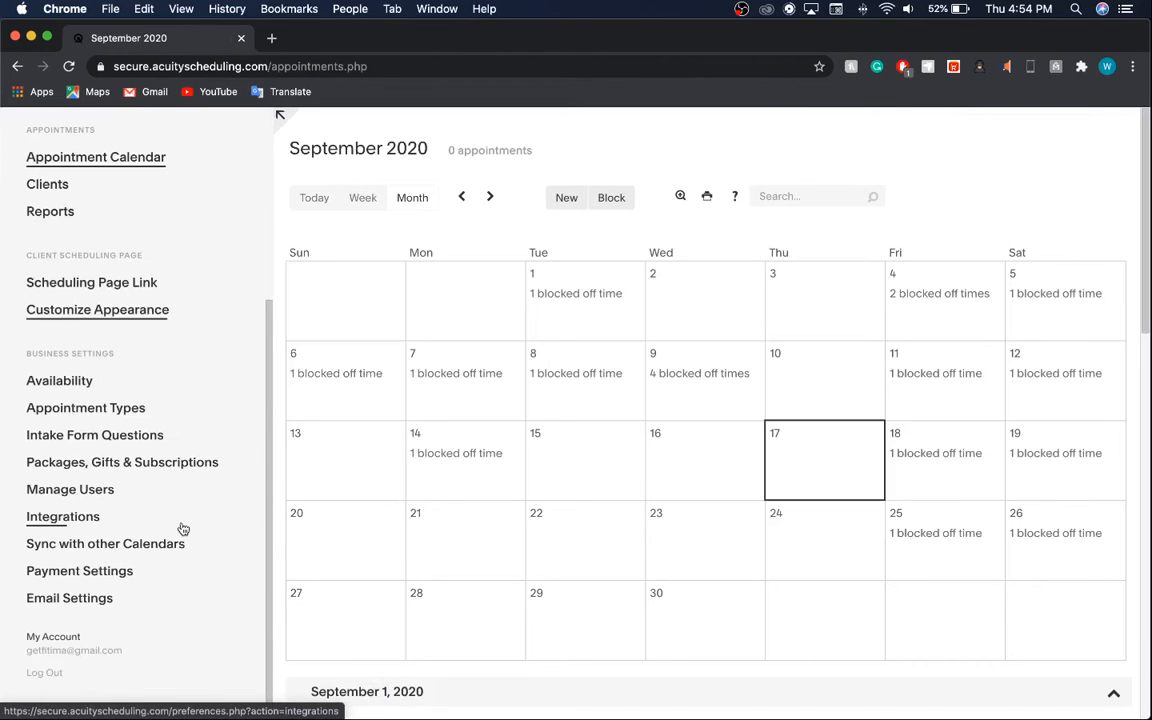
pyautogui.click(89, 495)
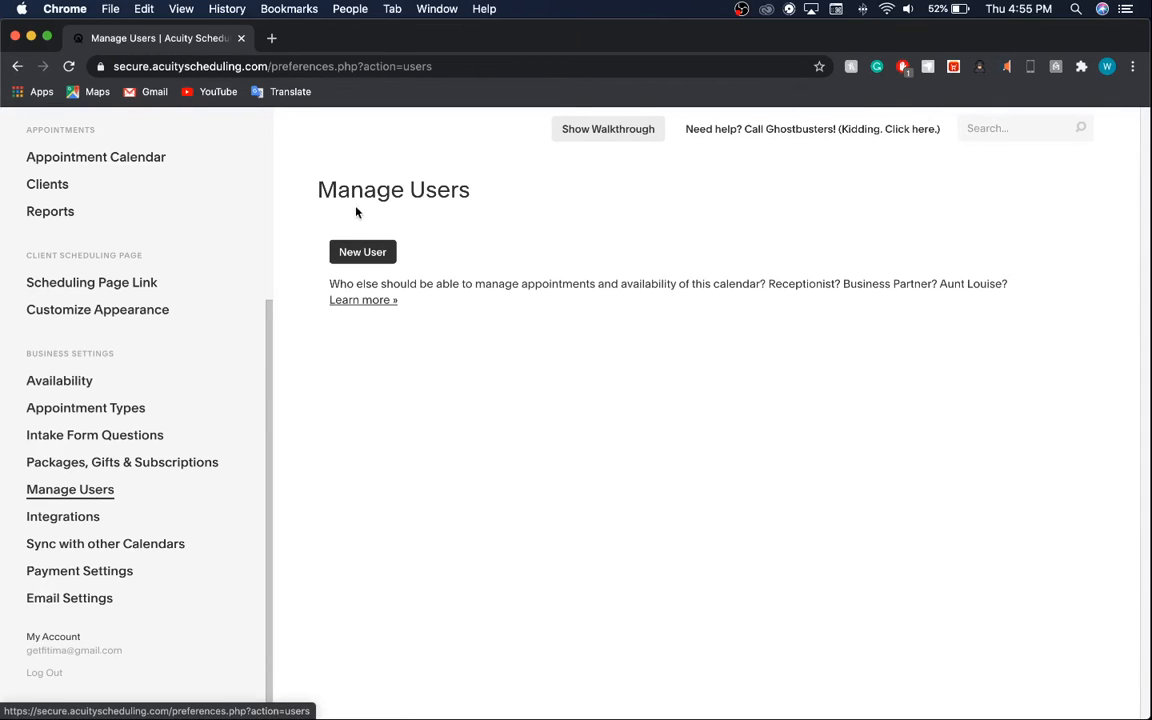
pyautogui.click(365, 250)
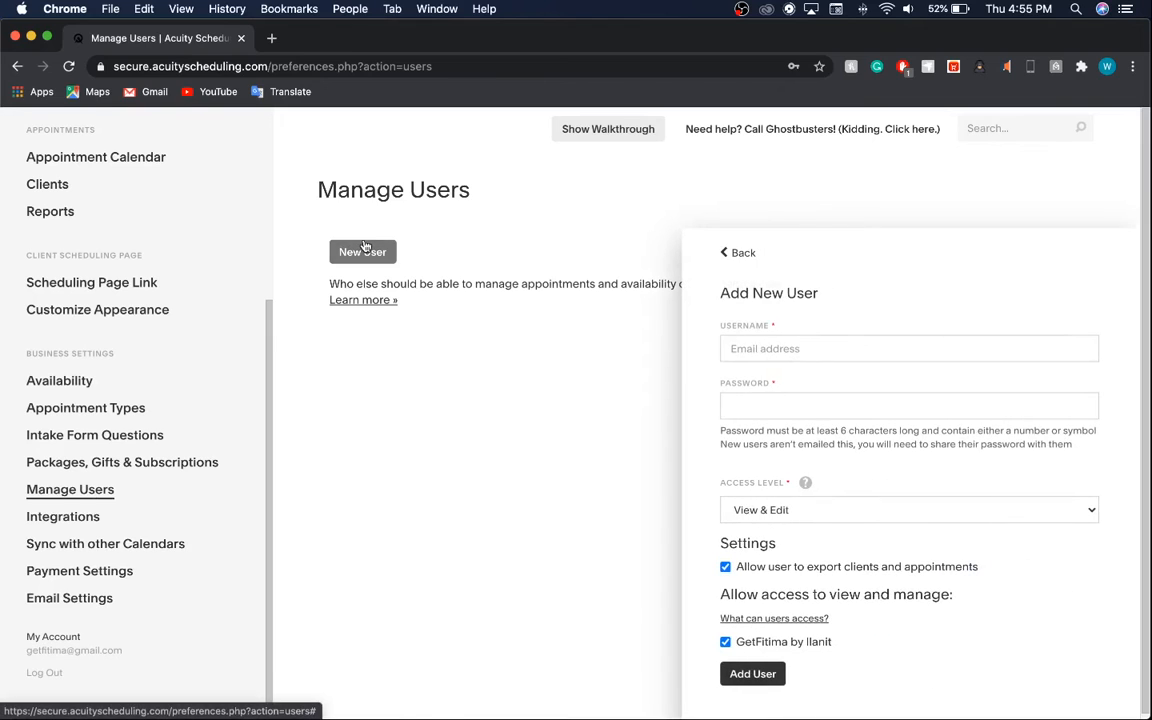
pyautogui.click(771, 350)
pyautogui.click(797, 325)
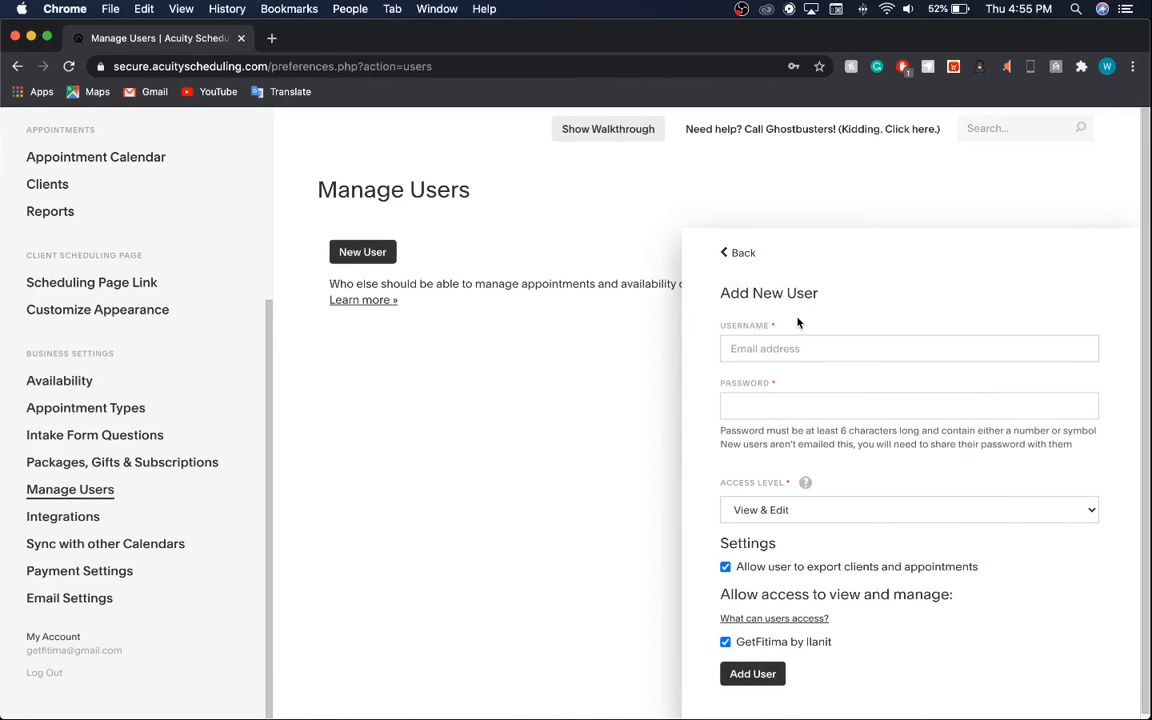
pyautogui.click(779, 509)
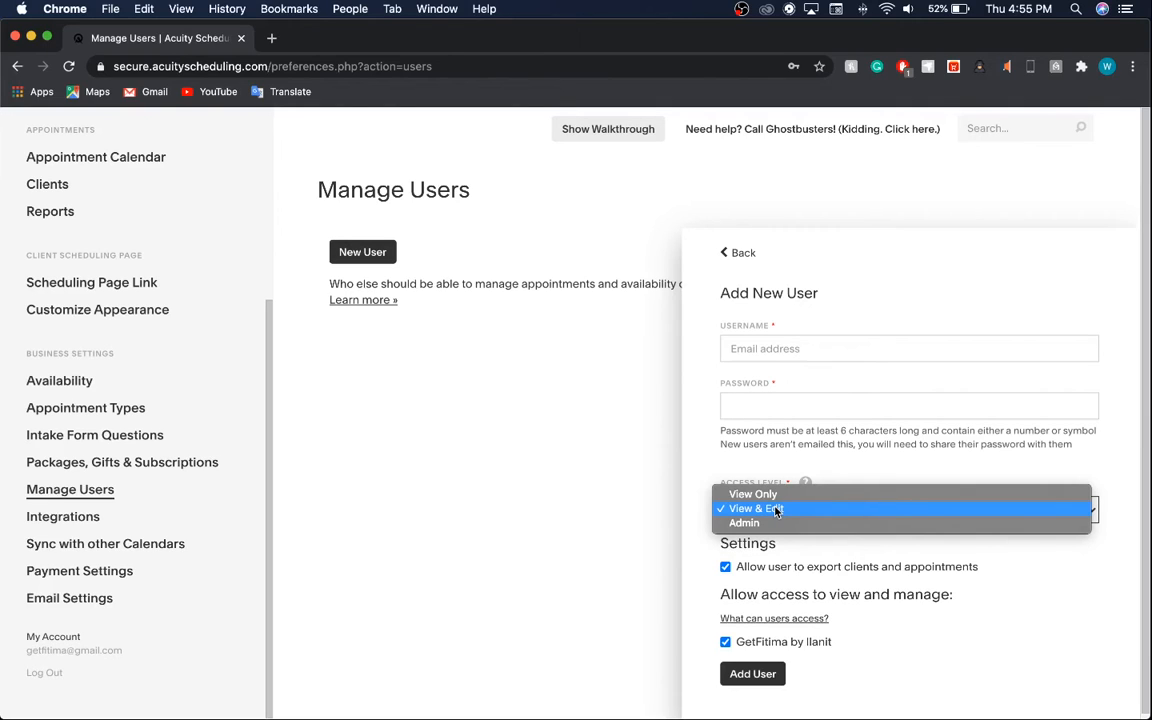
pyautogui.click(951, 642)
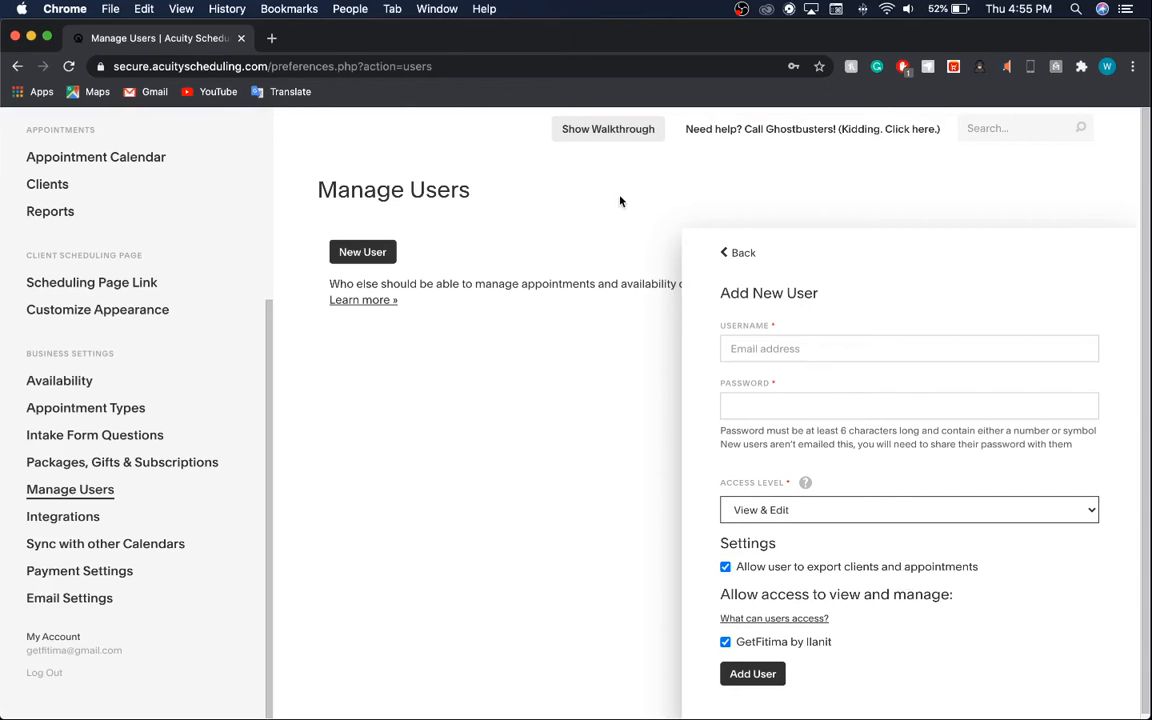
pyautogui.click(768, 253)
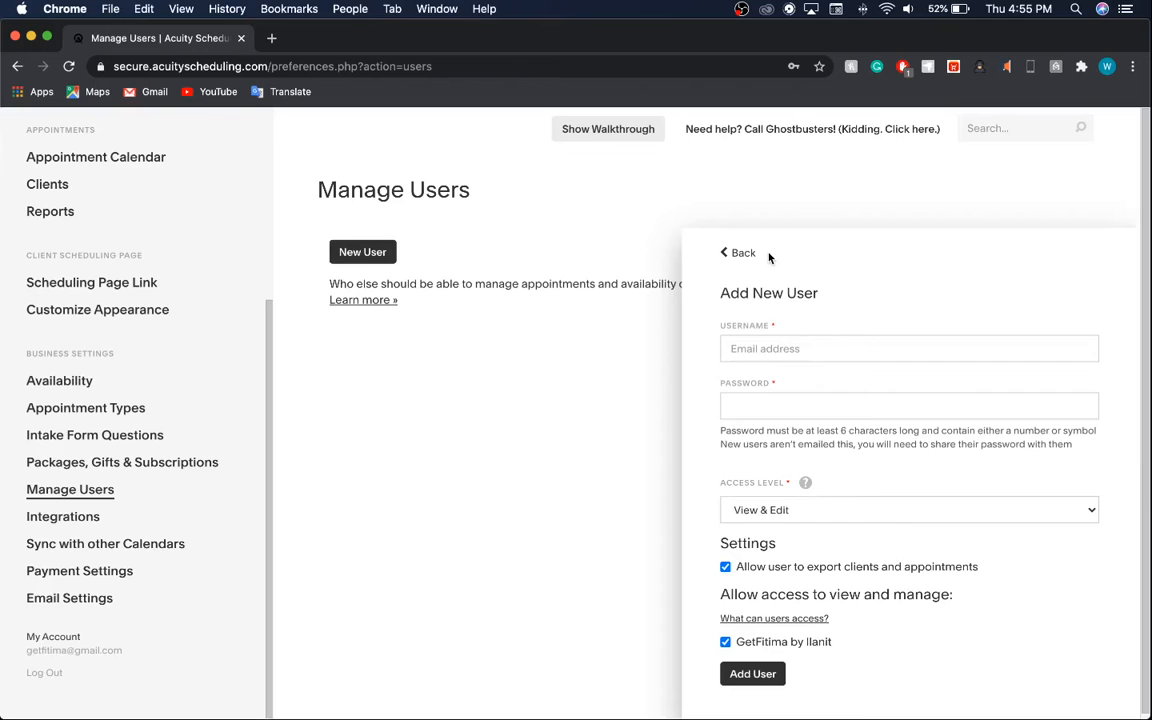
# Scroll through the Integrations page, then open the Sync with other Calendars settings.
pyautogui.click(88, 520)
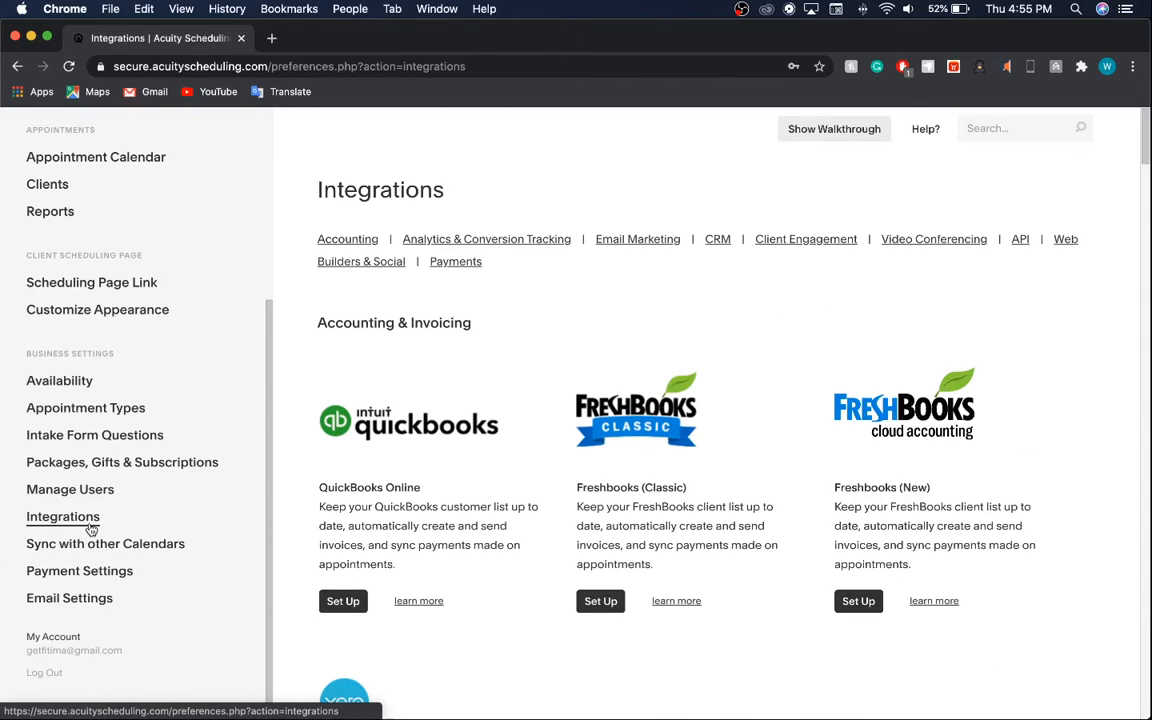
pyautogui.scroll(-15, 429, 485)
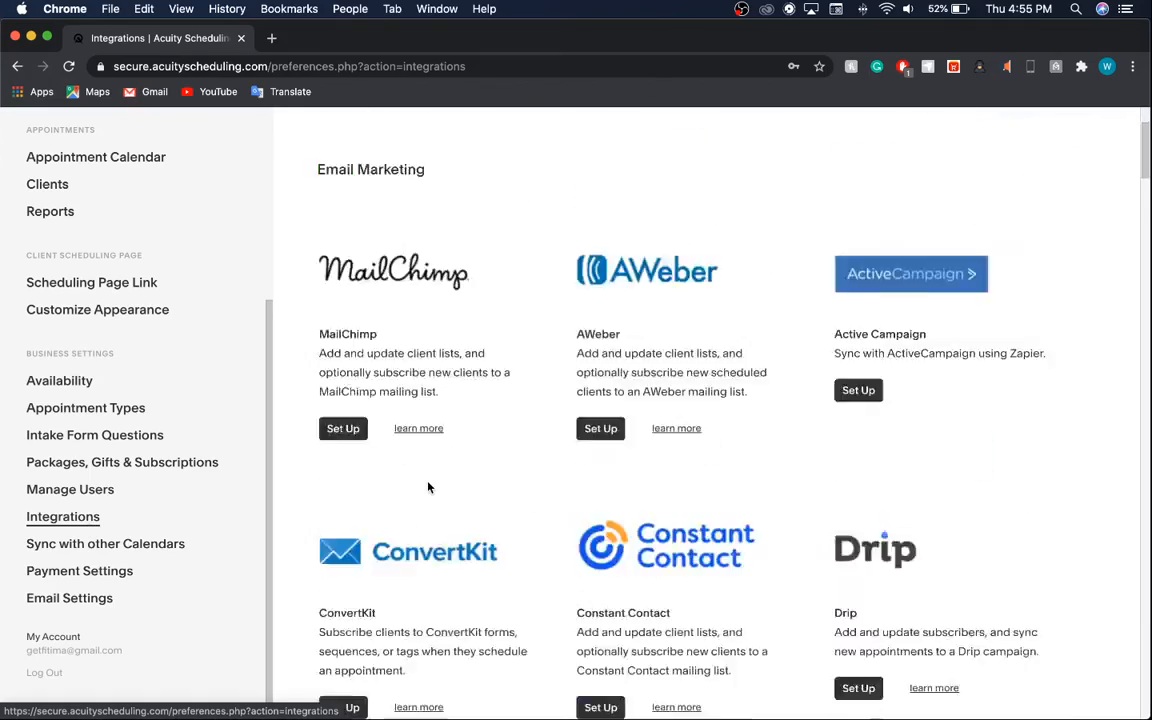
pyautogui.scroll(-15, 429, 487)
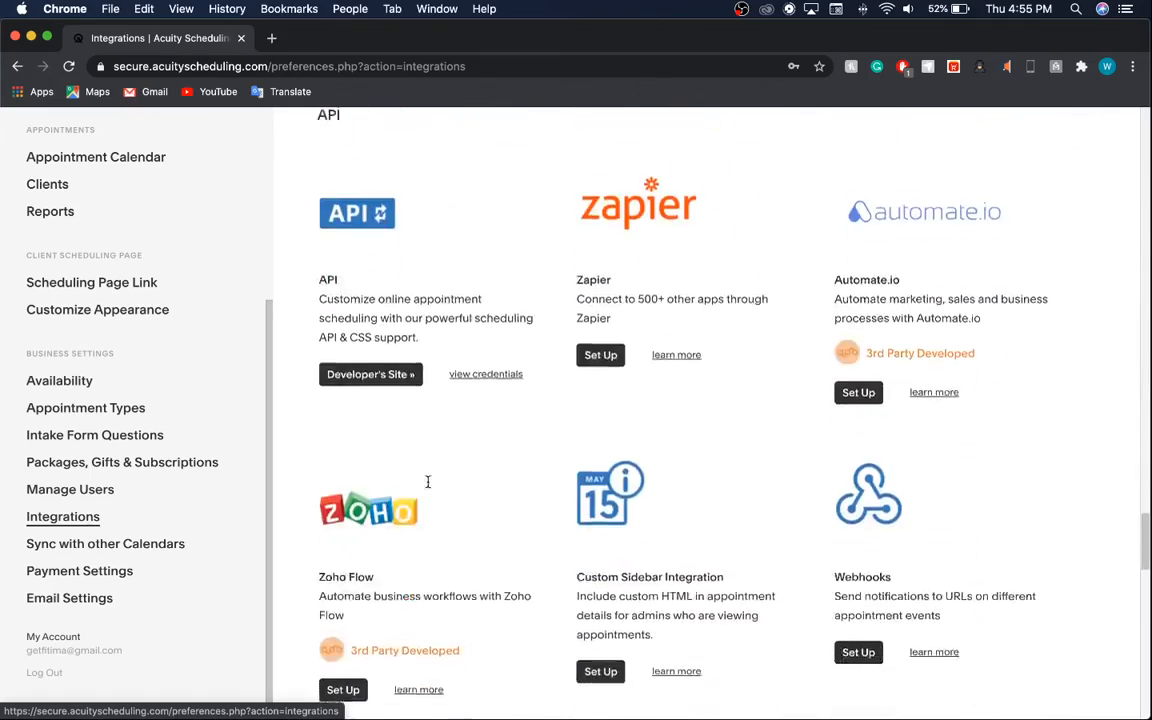
pyautogui.scroll(10, 429, 487)
pyautogui.scroll(-6, 429, 480)
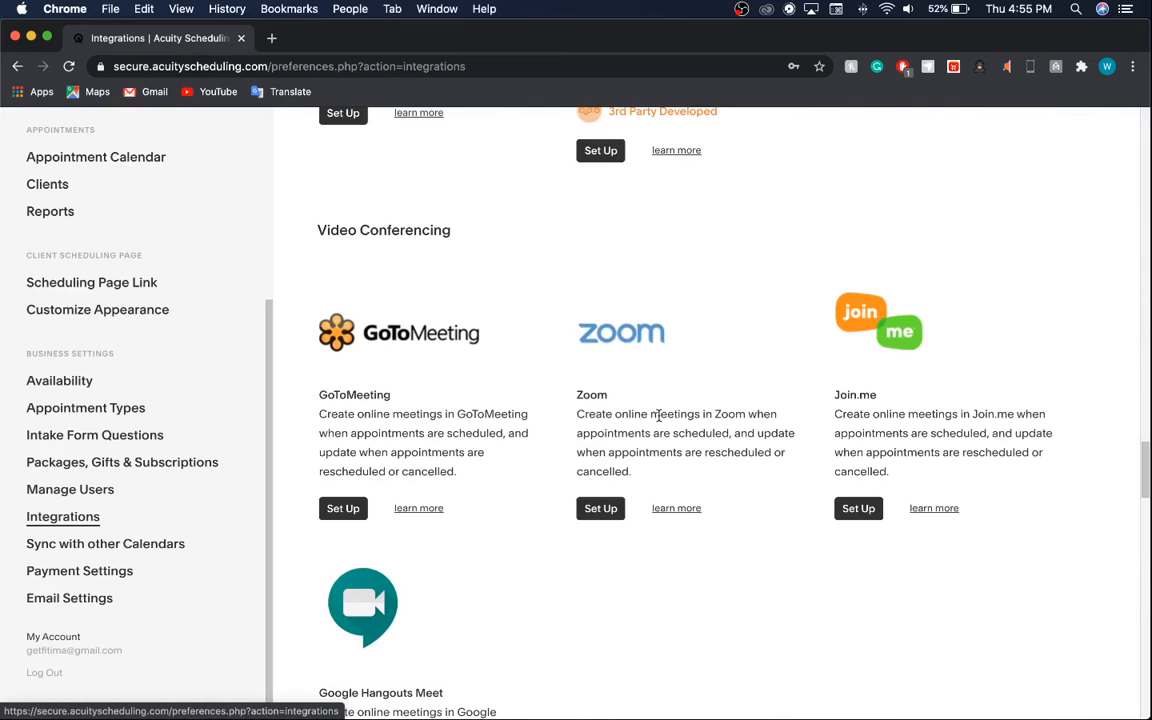
pyautogui.scroll(-12, 658, 416)
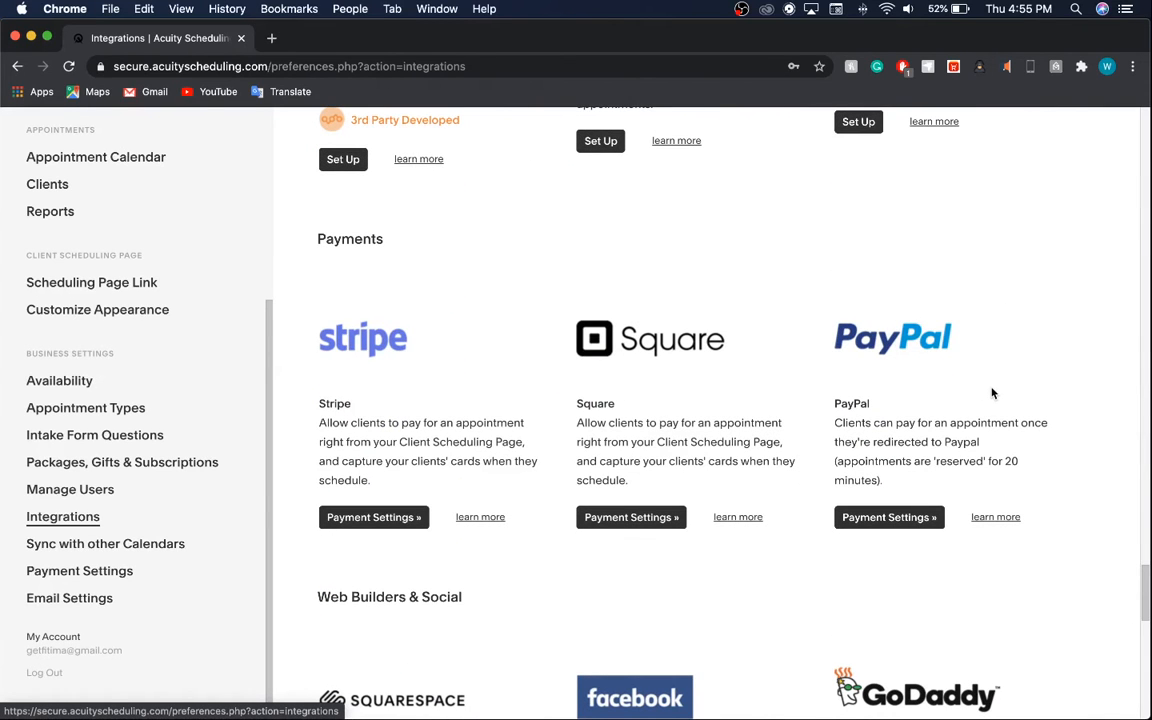
pyautogui.scroll(-5, 918, 391)
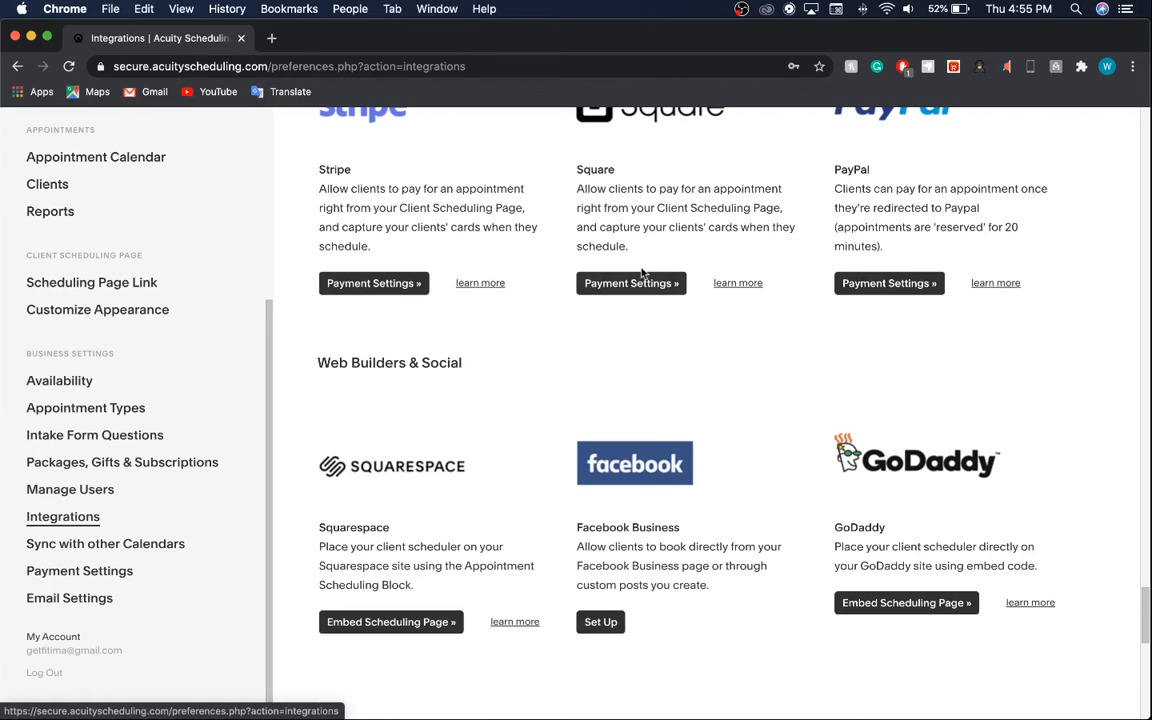
pyautogui.scroll(-3, 670, 330)
pyautogui.scroll(1, 770, 290)
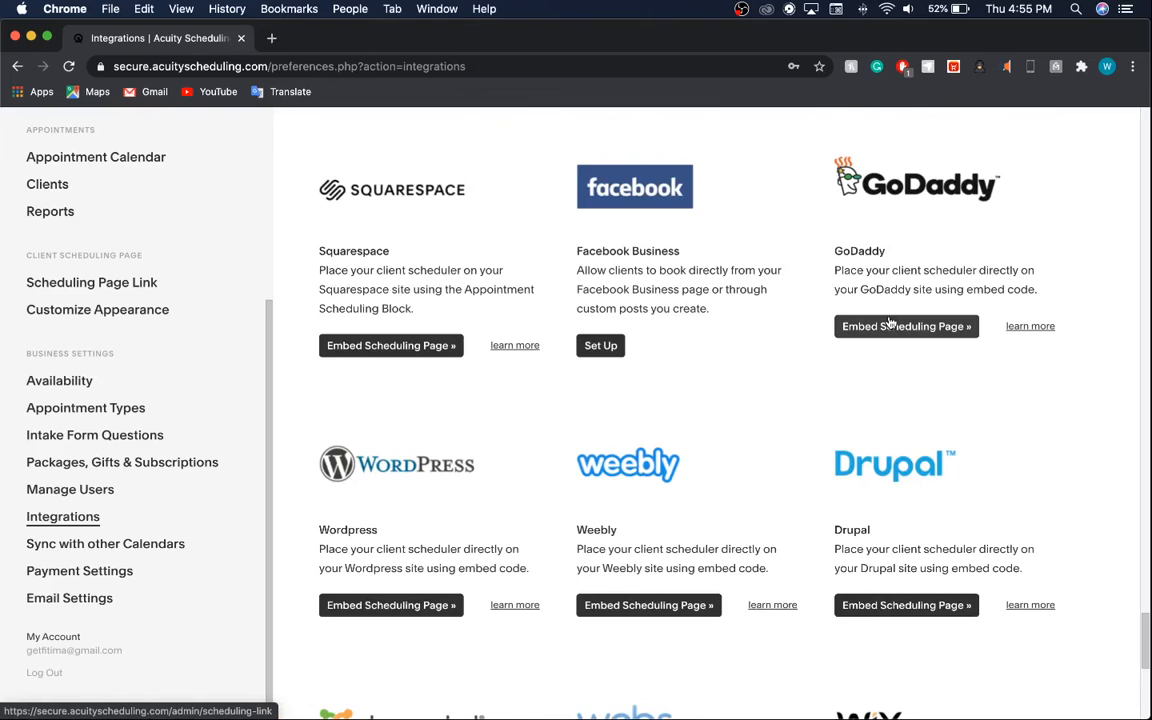
pyautogui.scroll(-2, 591, 368)
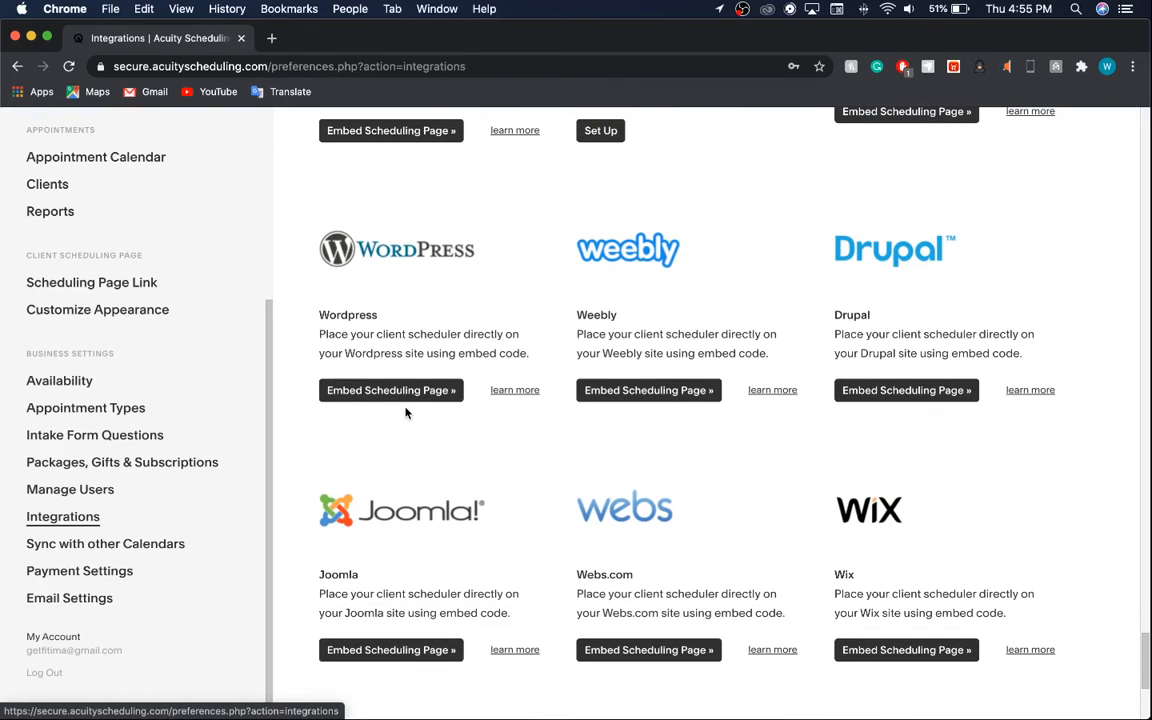
pyautogui.scroll(10, 391, 360)
pyautogui.scroll(2, 390, 356)
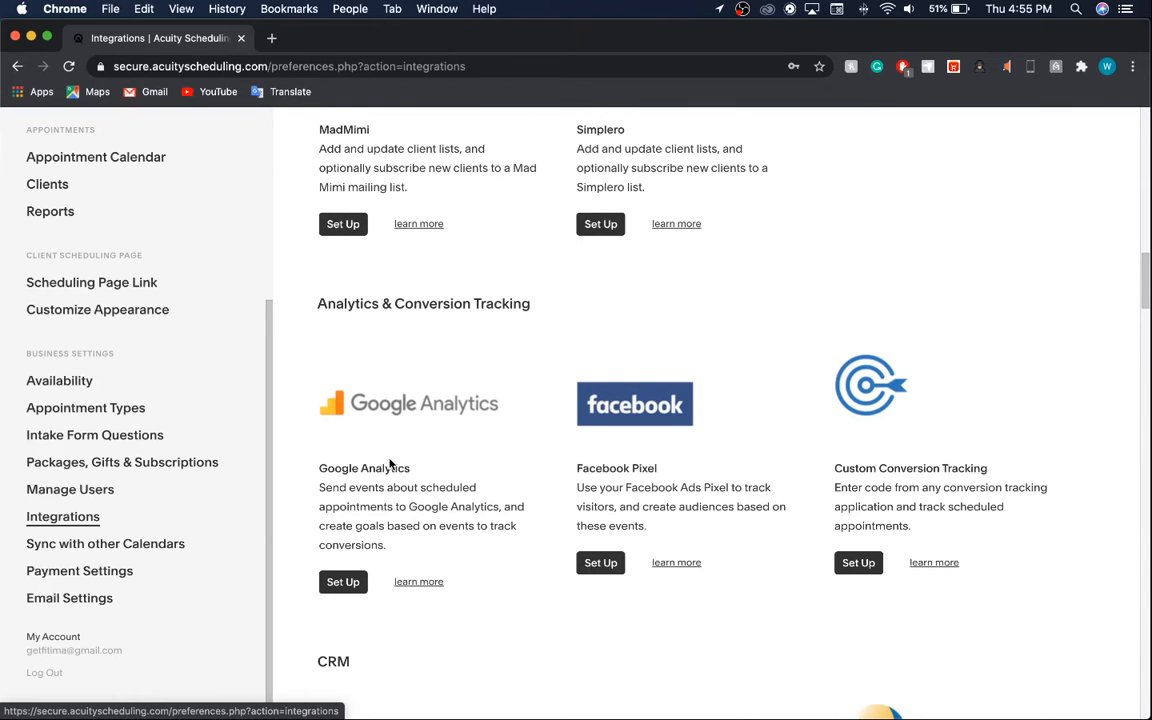
pyautogui.scroll(8, 390, 463)
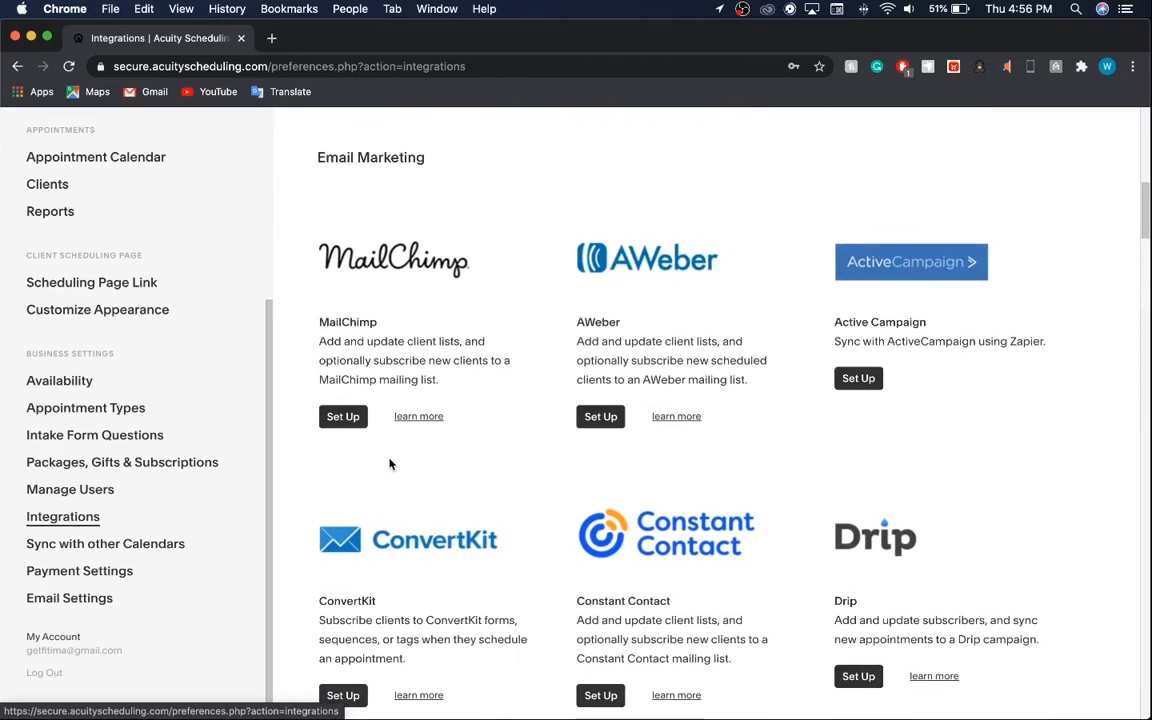
pyautogui.scroll(2, 390, 463)
pyautogui.scroll(1, 390, 463)
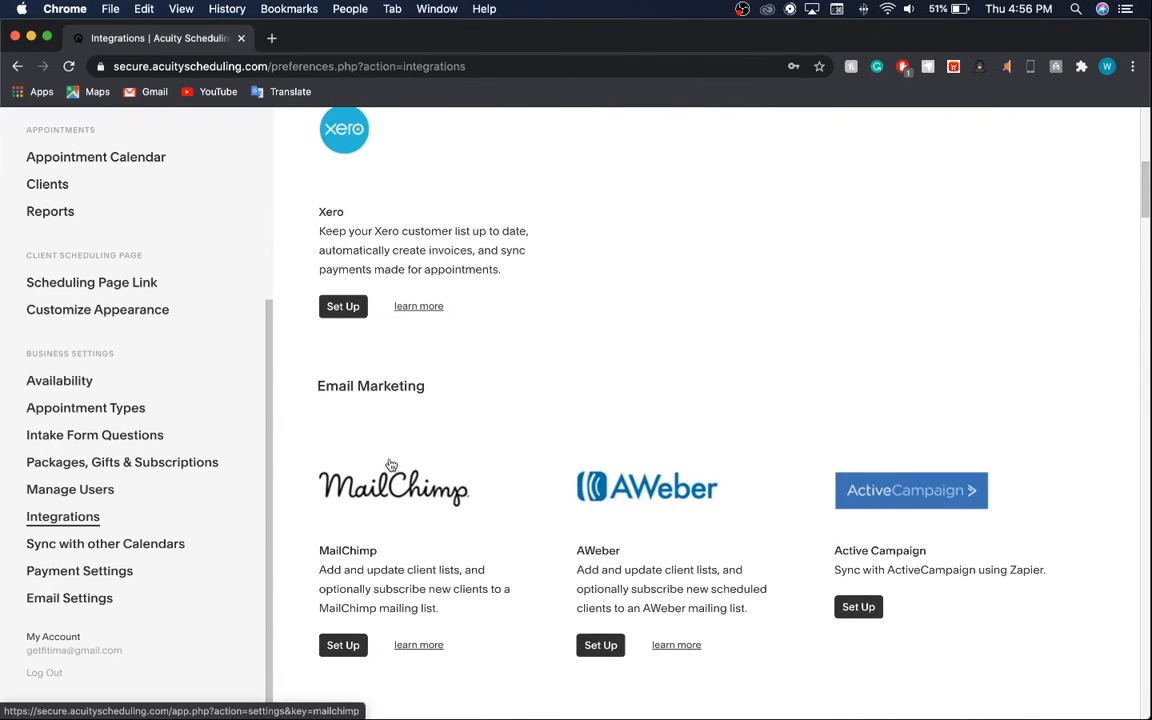
pyautogui.scroll(10, 390, 463)
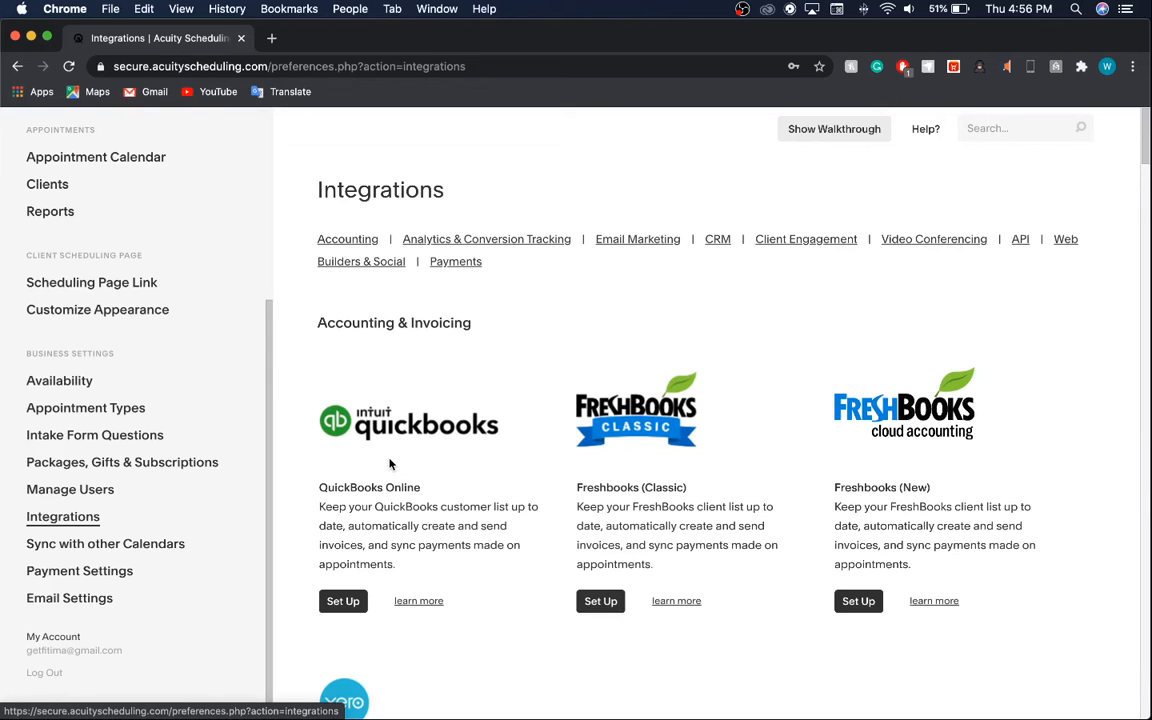
pyautogui.click(158, 543)
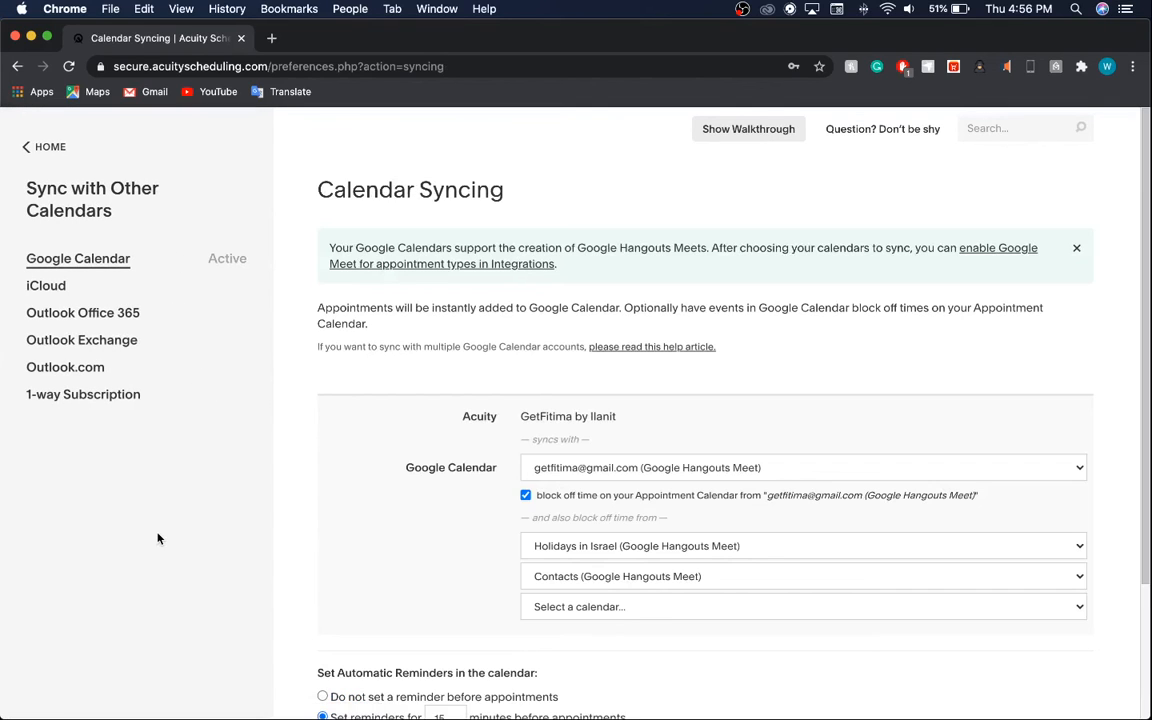
# Review the iCloud, Office 365, Exchange, Outlook.com and 1-way subscription sync options, then return to the calendar.
pyautogui.click(75, 287)
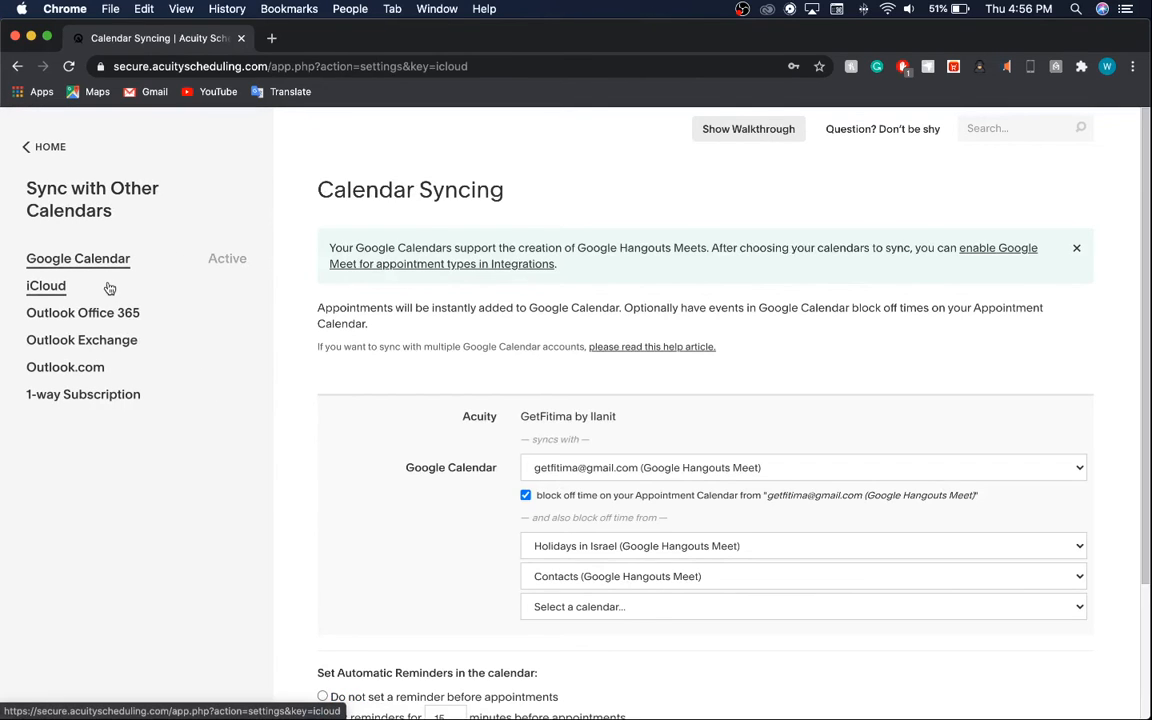
pyautogui.click(116, 316)
pyautogui.click(120, 341)
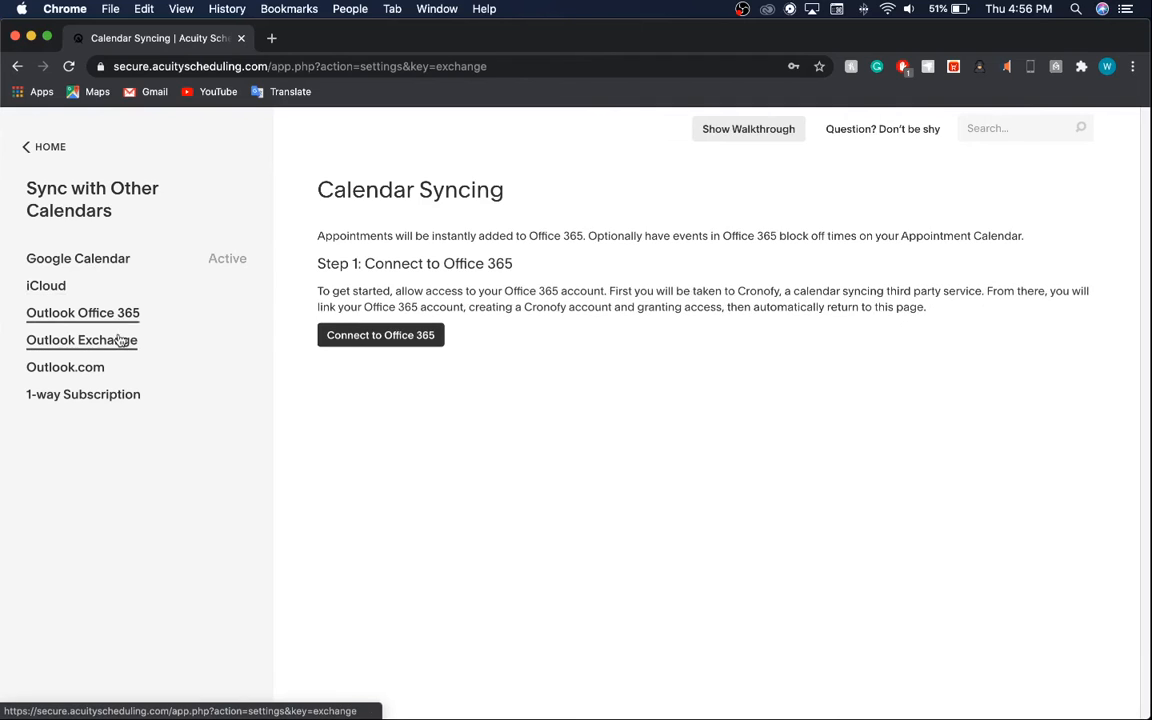
pyautogui.click(118, 362)
pyautogui.click(110, 398)
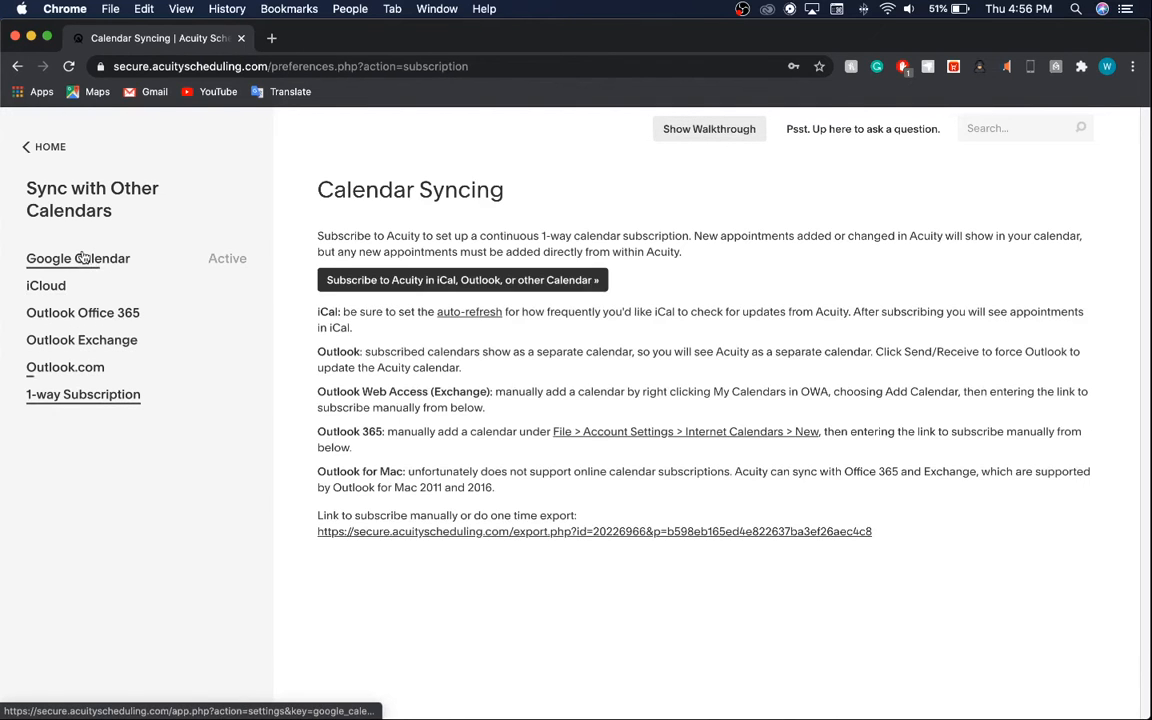
pyautogui.click(47, 146)
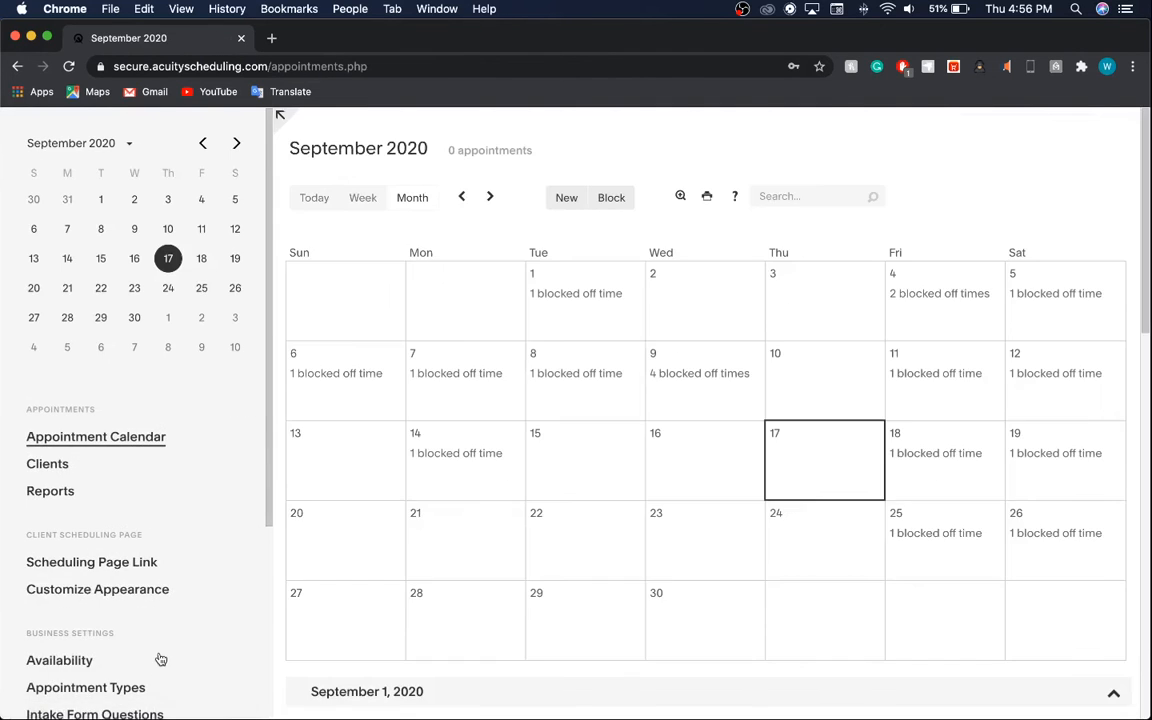
pyautogui.scroll(-5, 155, 650)
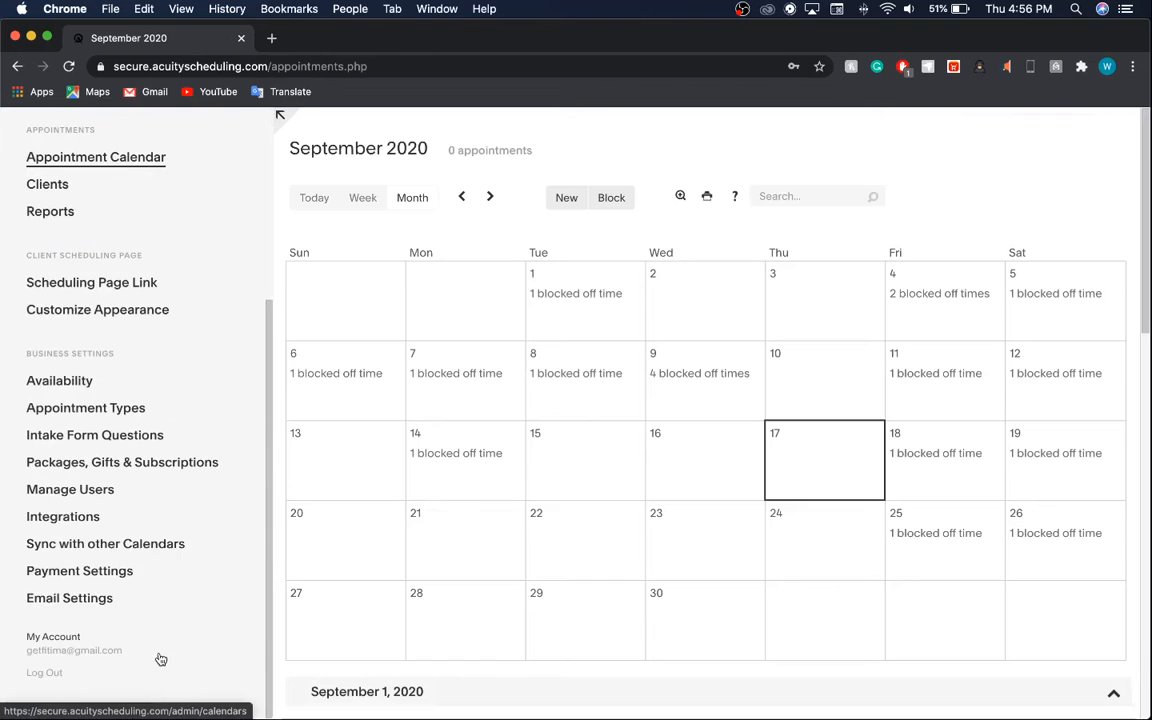
# Review Payment Settings, keeping currency $ (USD) and accepted payments None, then open Email Settings.
pyautogui.click(104, 572)
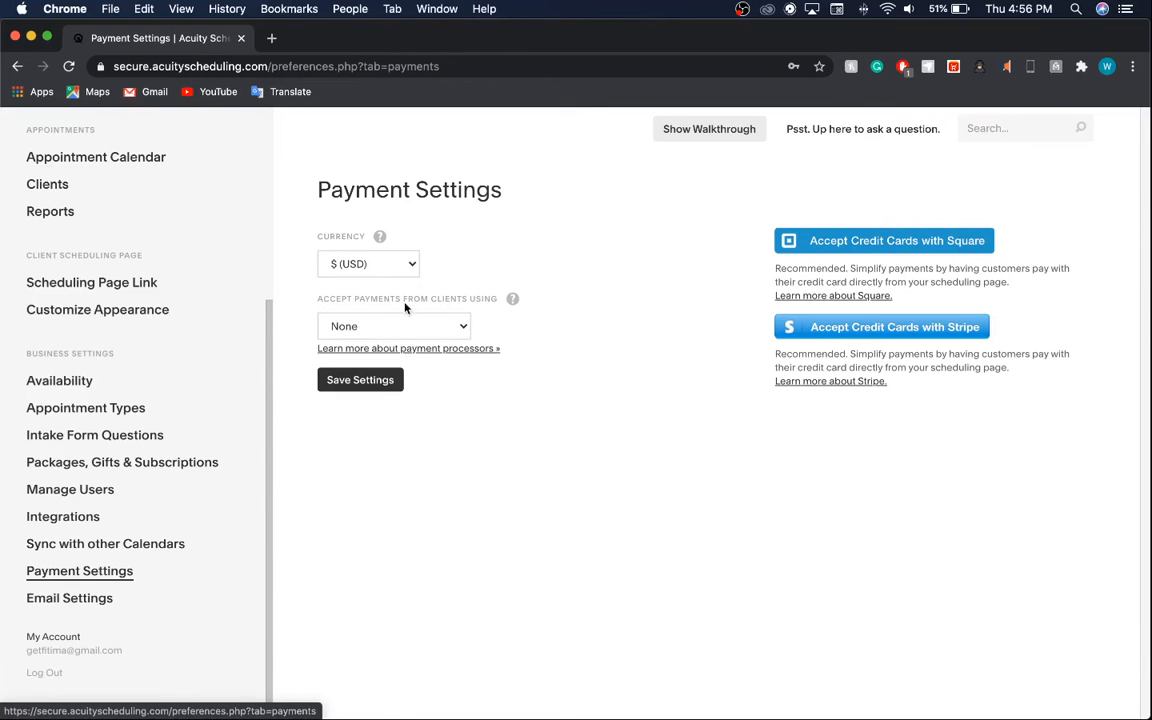
pyautogui.click(362, 263)
pyautogui.click(455, 272)
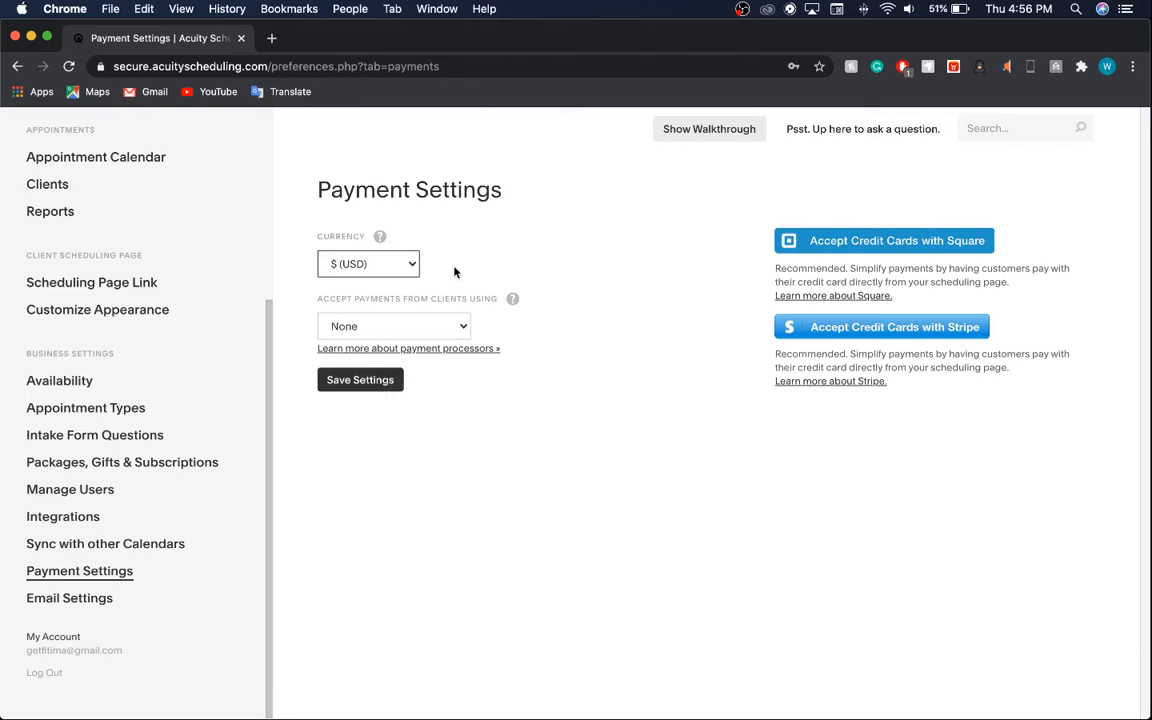
pyautogui.click(450, 318)
pyautogui.click(561, 379)
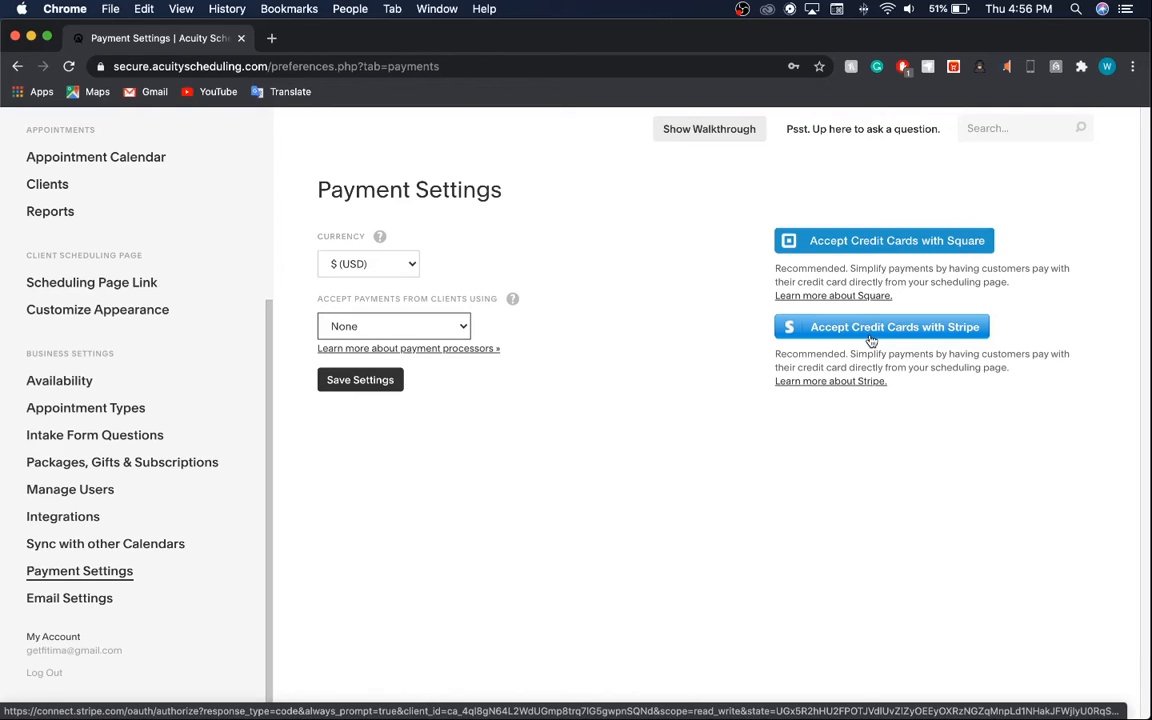
pyautogui.click(82, 599)
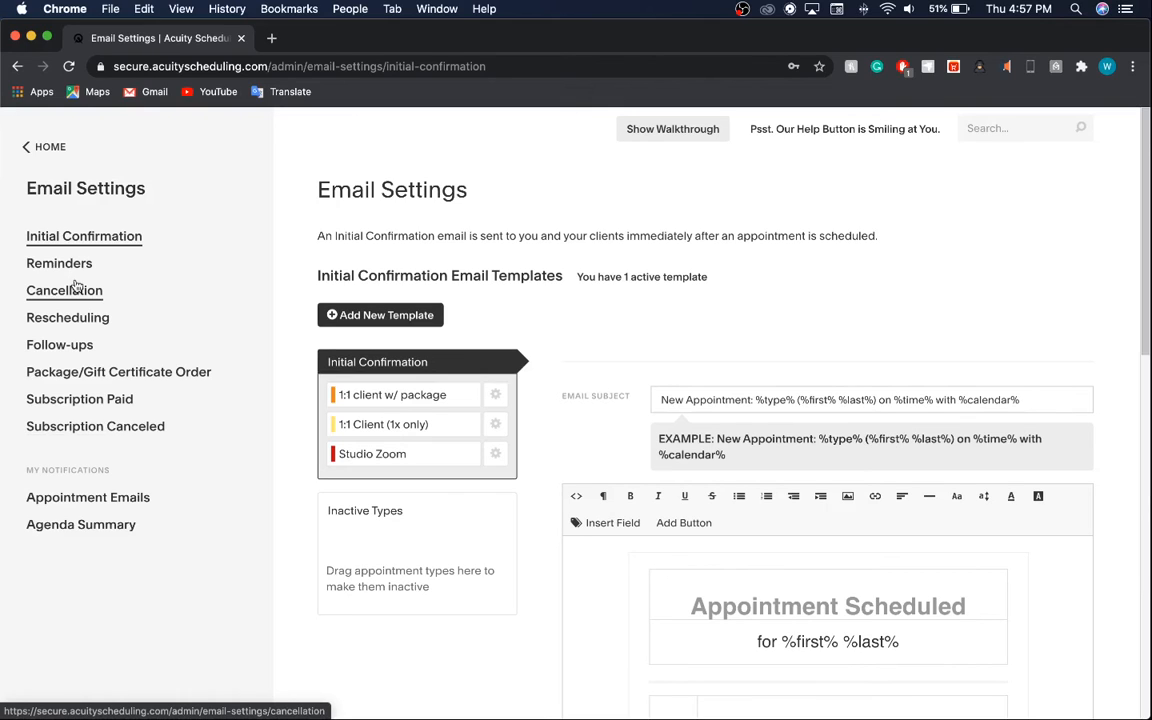
pyautogui.scroll(-2, 145, 300)
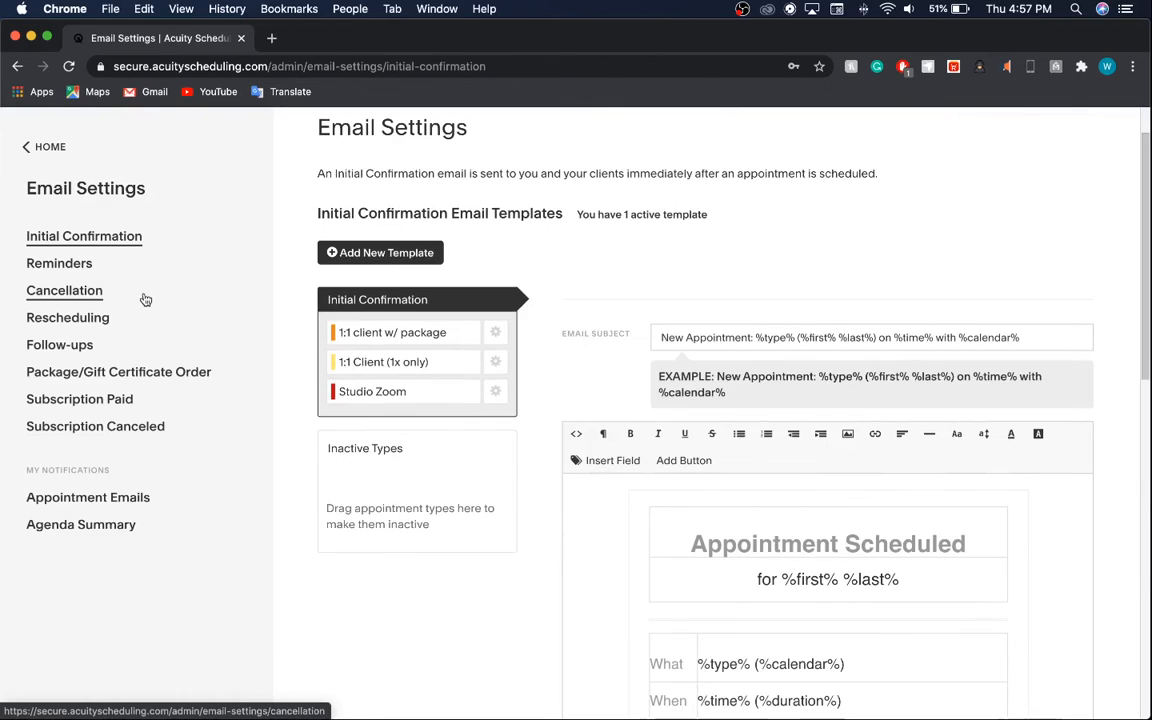
pyautogui.scroll(1, 141, 253)
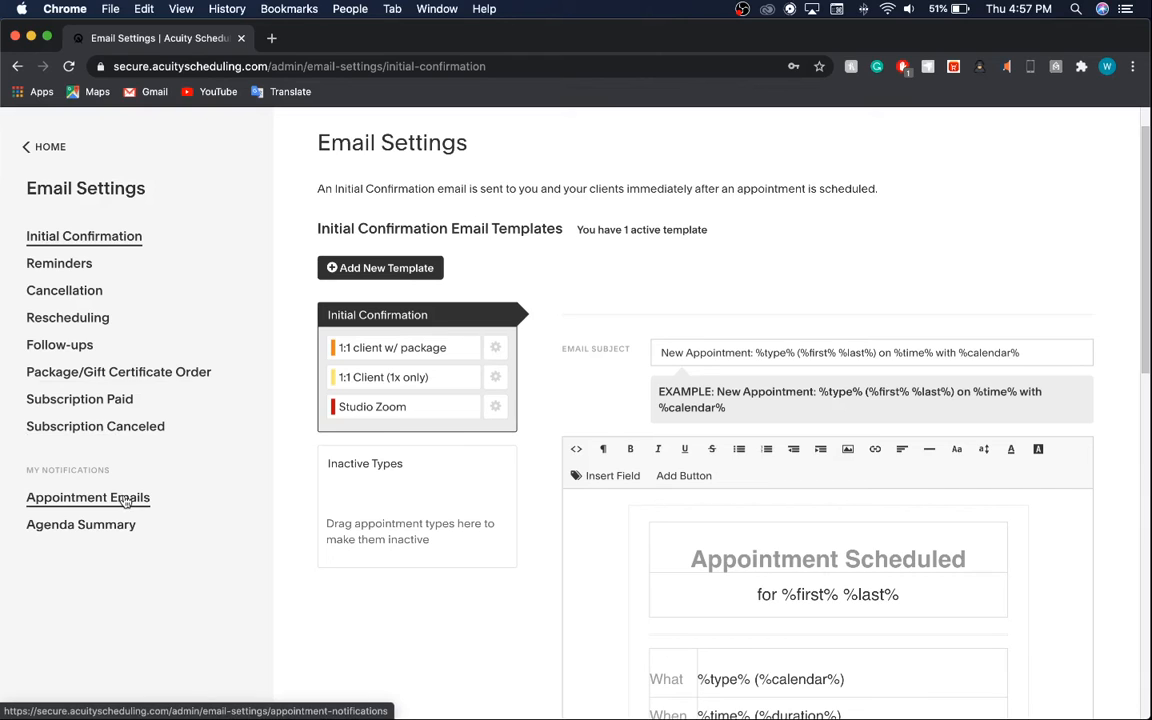
pyautogui.click(75, 533)
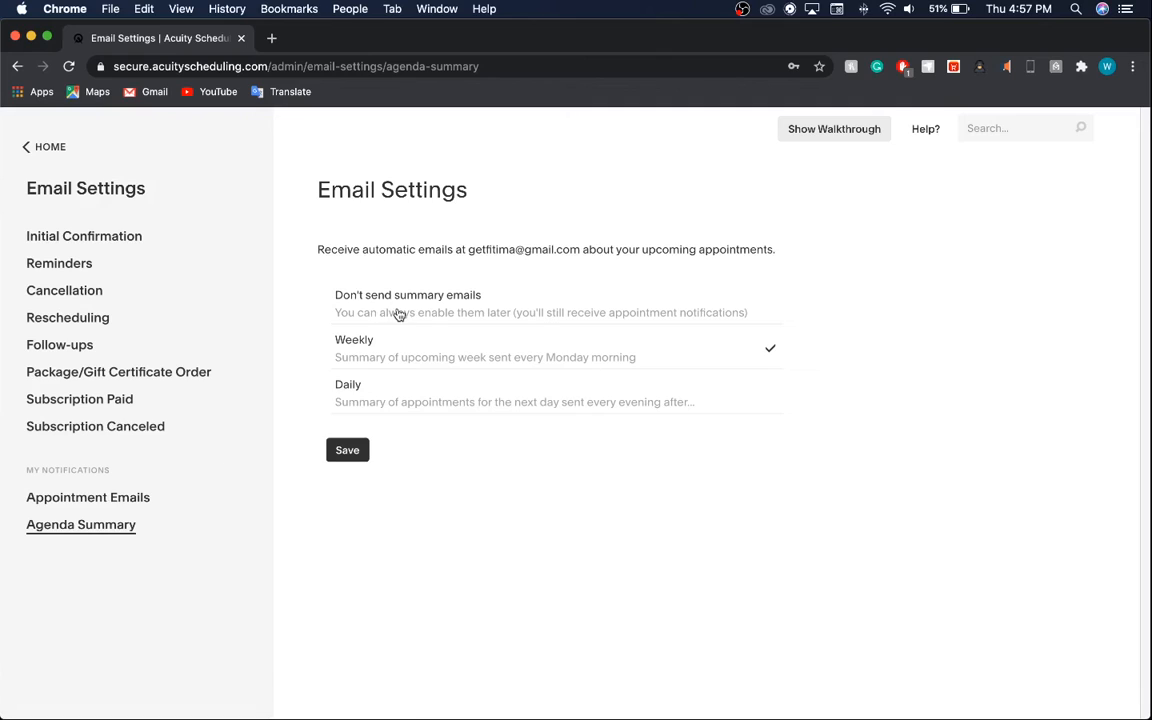
pyautogui.click(356, 292)
pyautogui.click(537, 356)
pyautogui.click(525, 307)
pyautogui.click(525, 347)
pyautogui.click(527, 391)
pyautogui.click(420, 290)
pyautogui.click(75, 502)
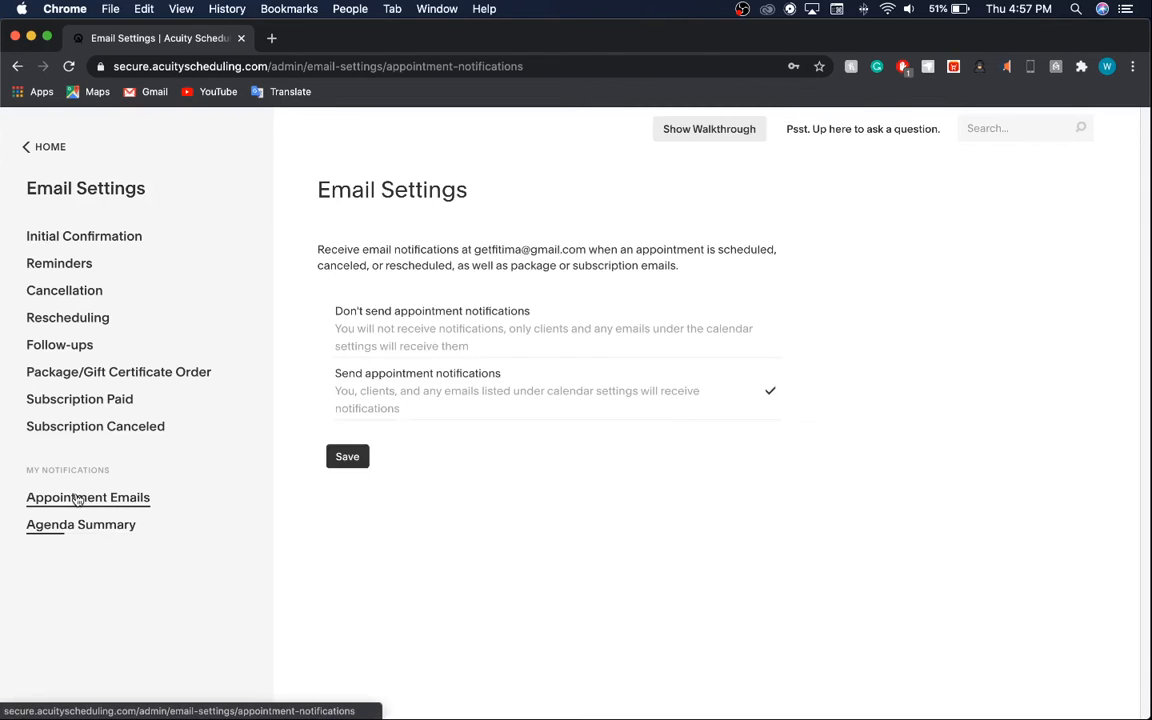
pyautogui.click(105, 235)
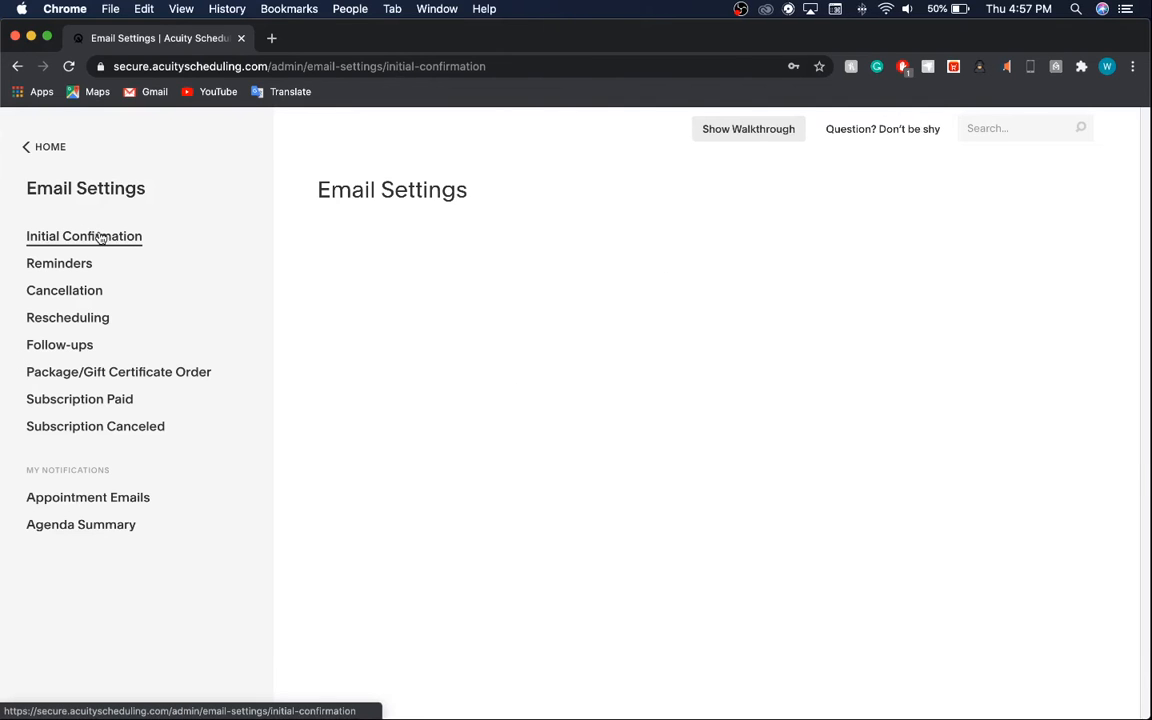
pyautogui.scroll(-10, 473, 435)
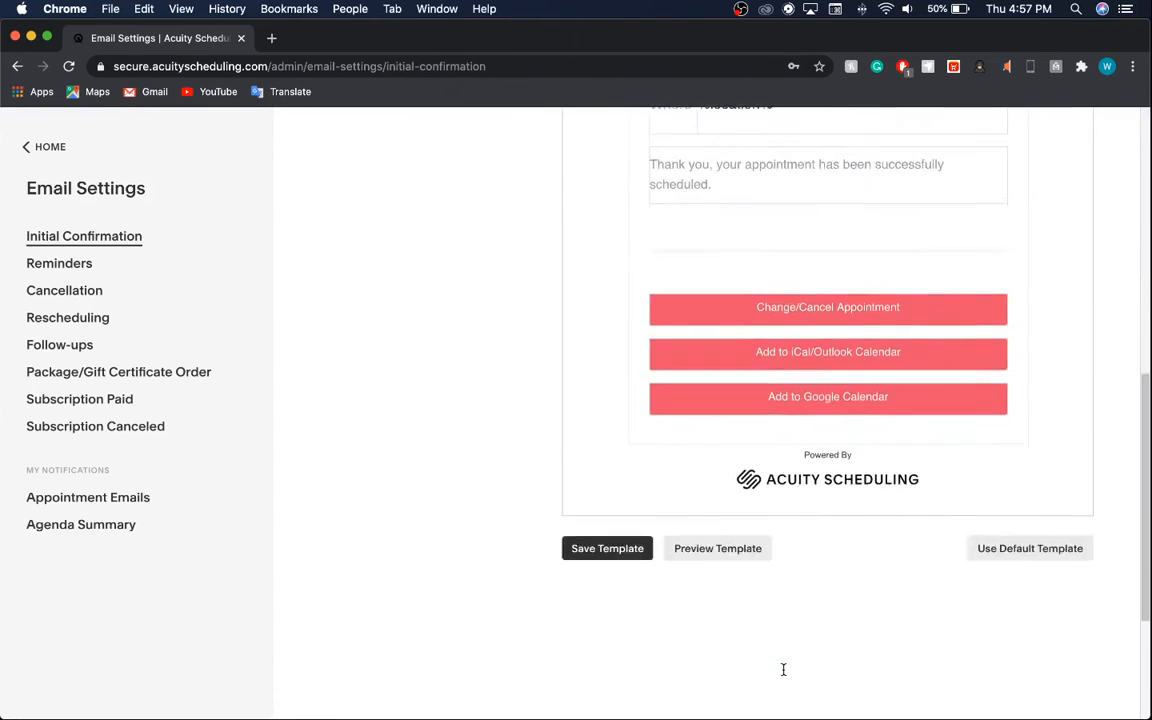
pyautogui.scroll(10, 784, 672)
pyautogui.scroll(-3, 784, 669)
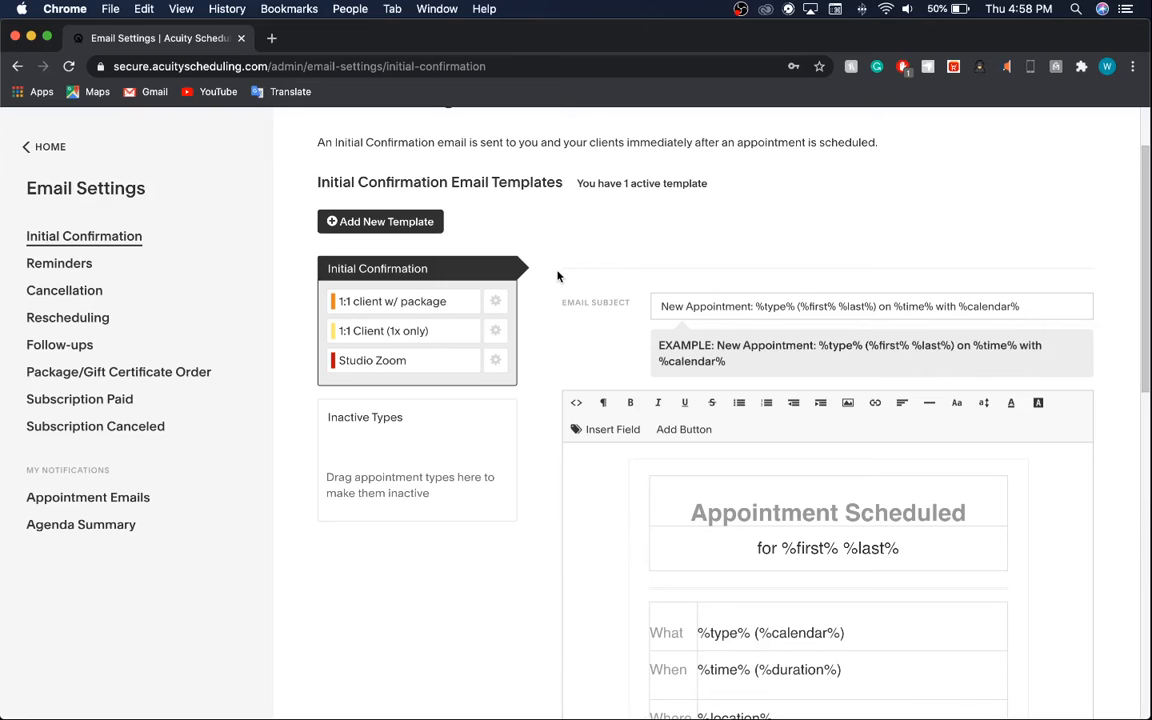
# Switch the Initial Confirmation email body to HTML source view and scroll through the code.
pyautogui.click(579, 403)
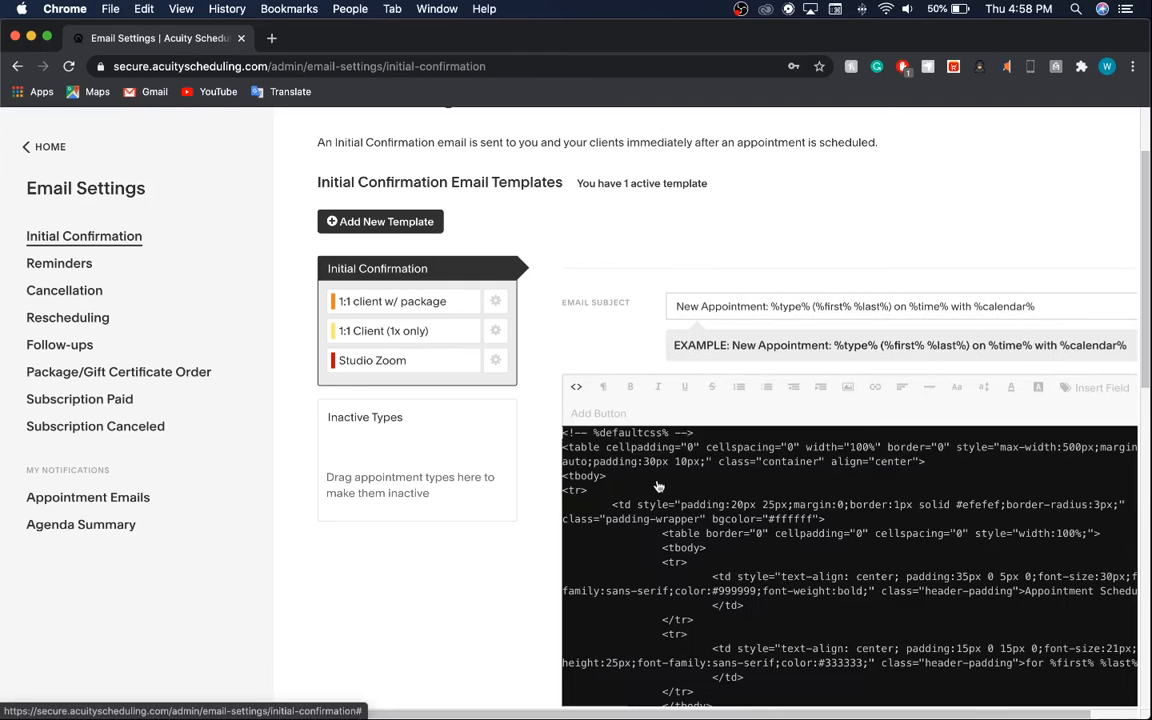
pyautogui.scroll(-5, 790, 600)
pyautogui.scroll(5, 851, 607)
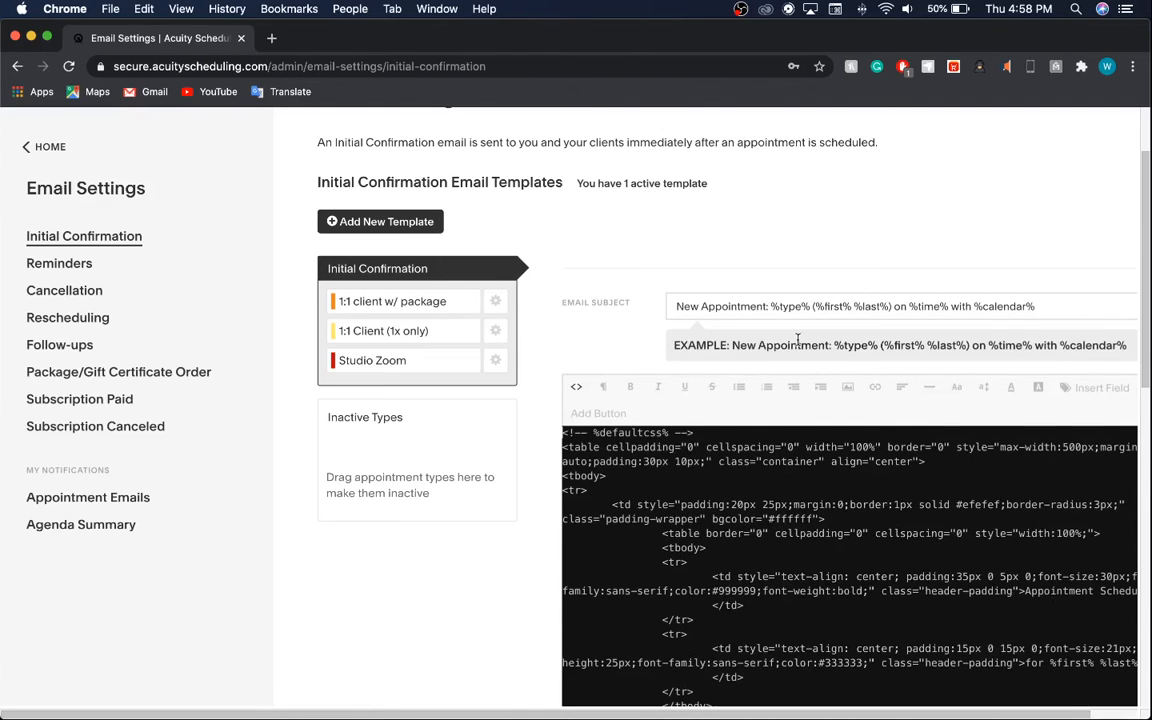
pyautogui.scroll(-3, 797, 337)
pyautogui.scroll(-3, 453, 417)
pyautogui.scroll(-8, 728, 260)
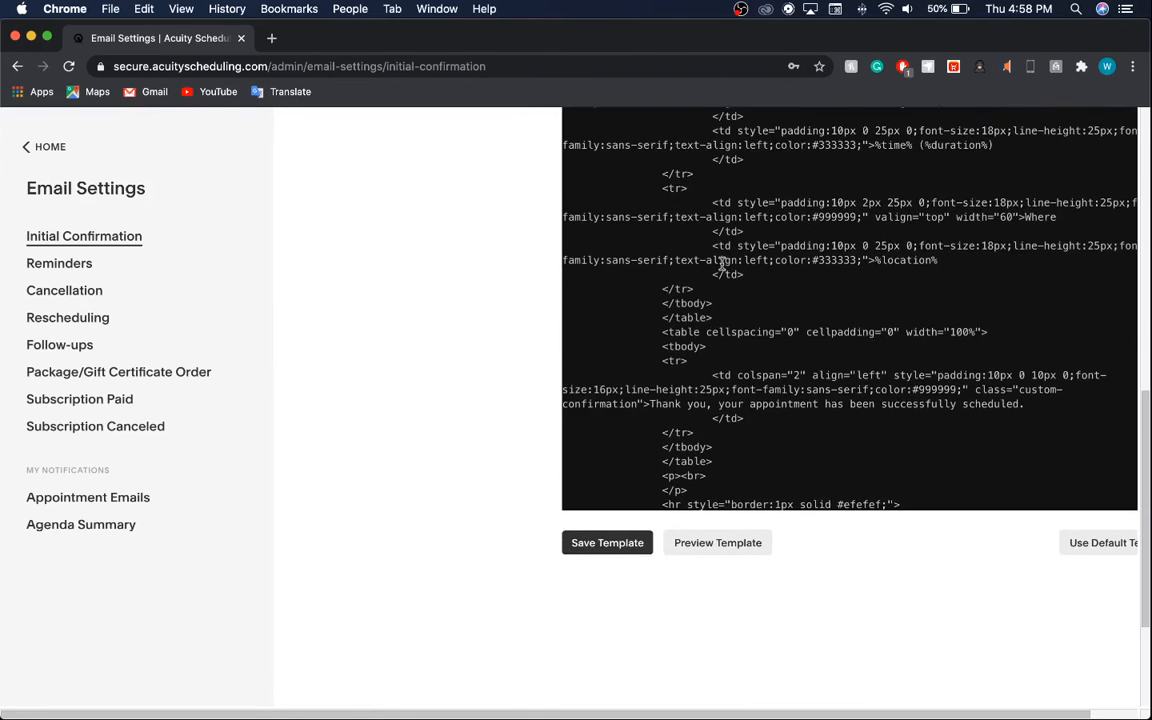
pyautogui.scroll(-2, 721, 263)
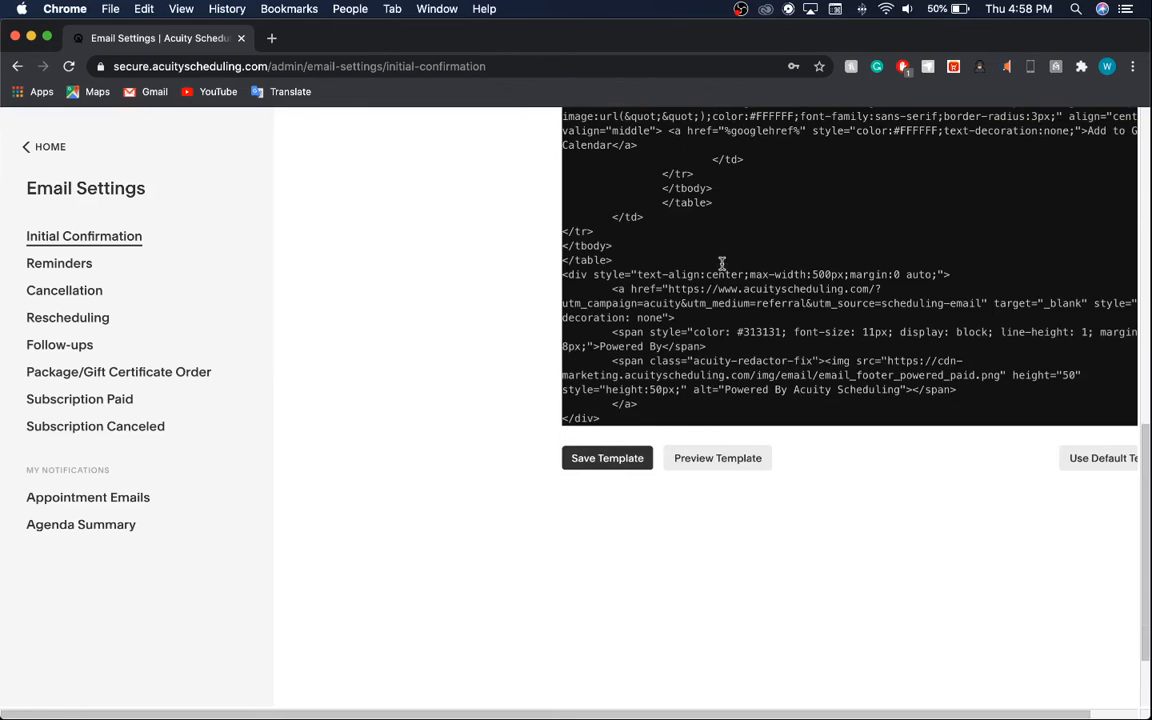
pyautogui.scroll(4, 429, 344)
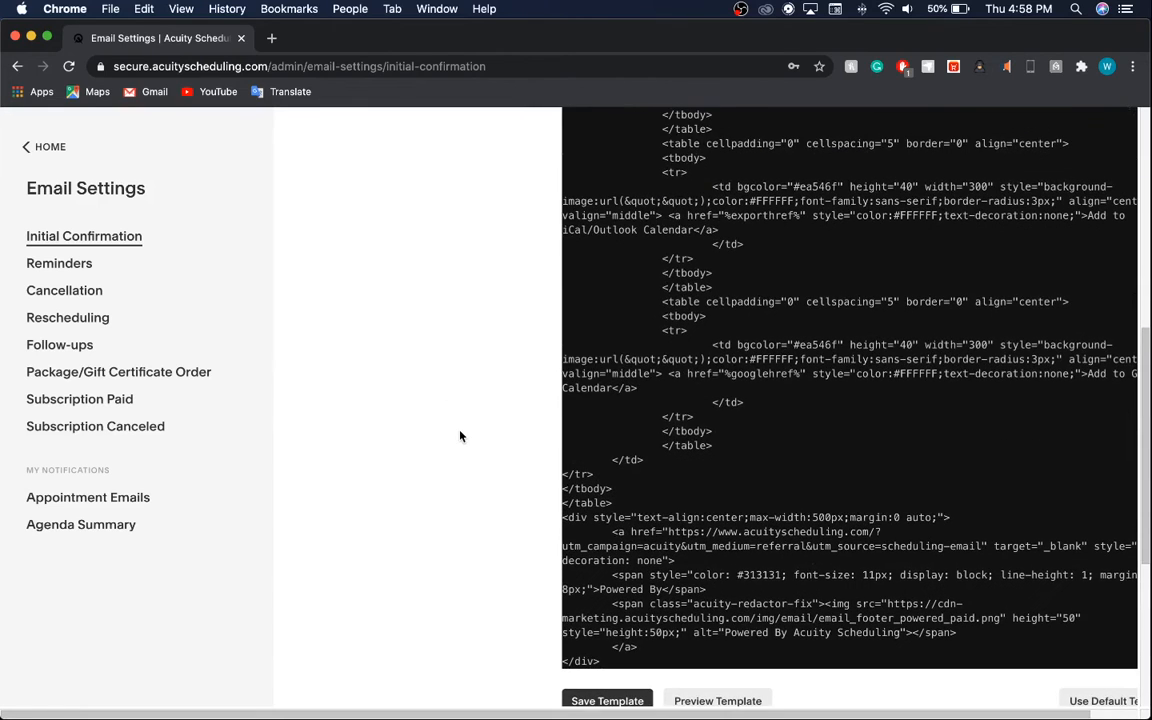
pyautogui.scroll(1, 460, 436)
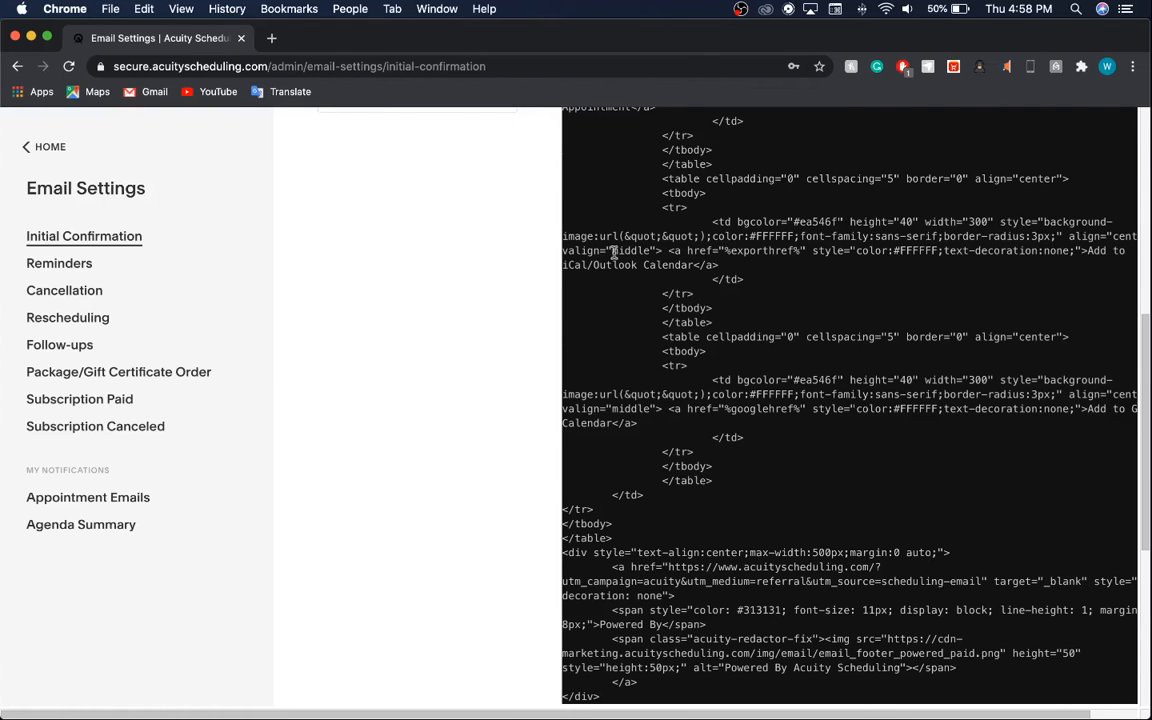
pyautogui.scroll(7, 553, 303)
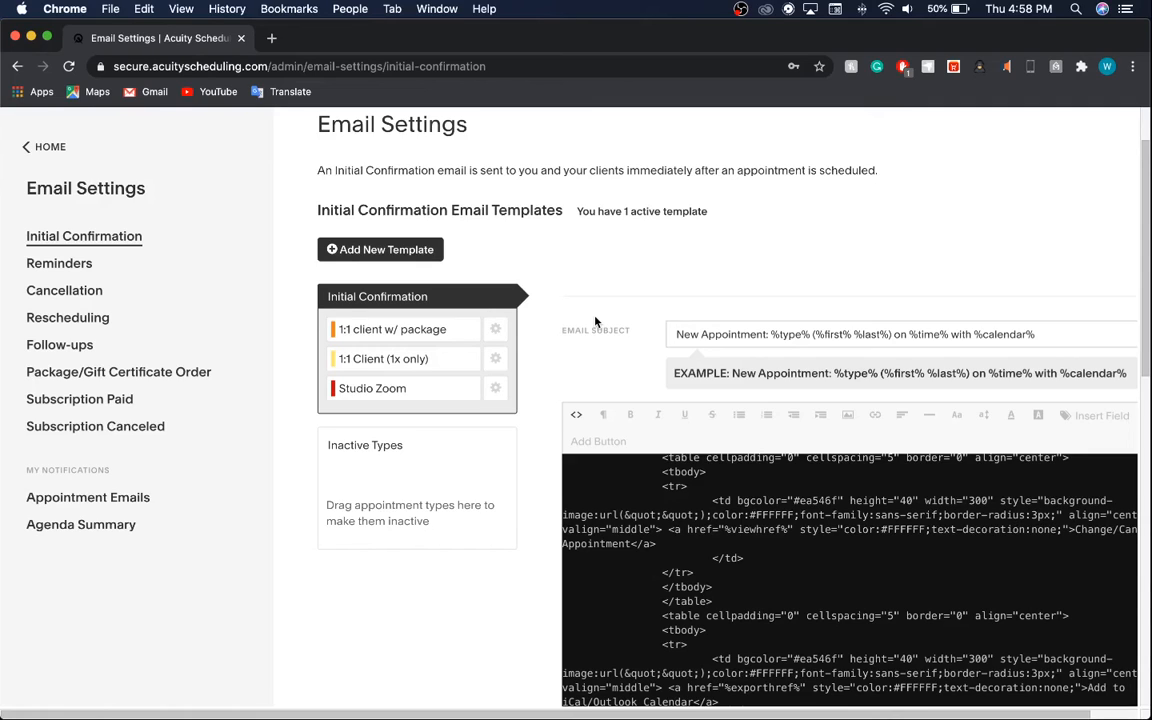
pyautogui.click(580, 413)
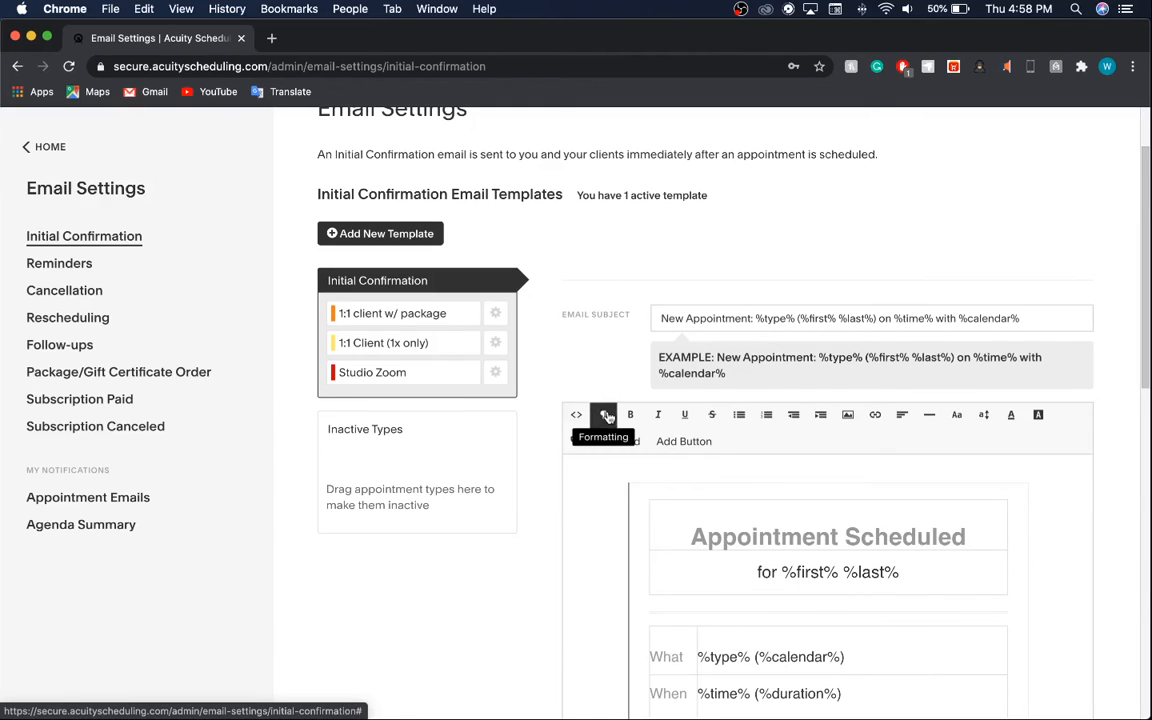
pyautogui.click(607, 417)
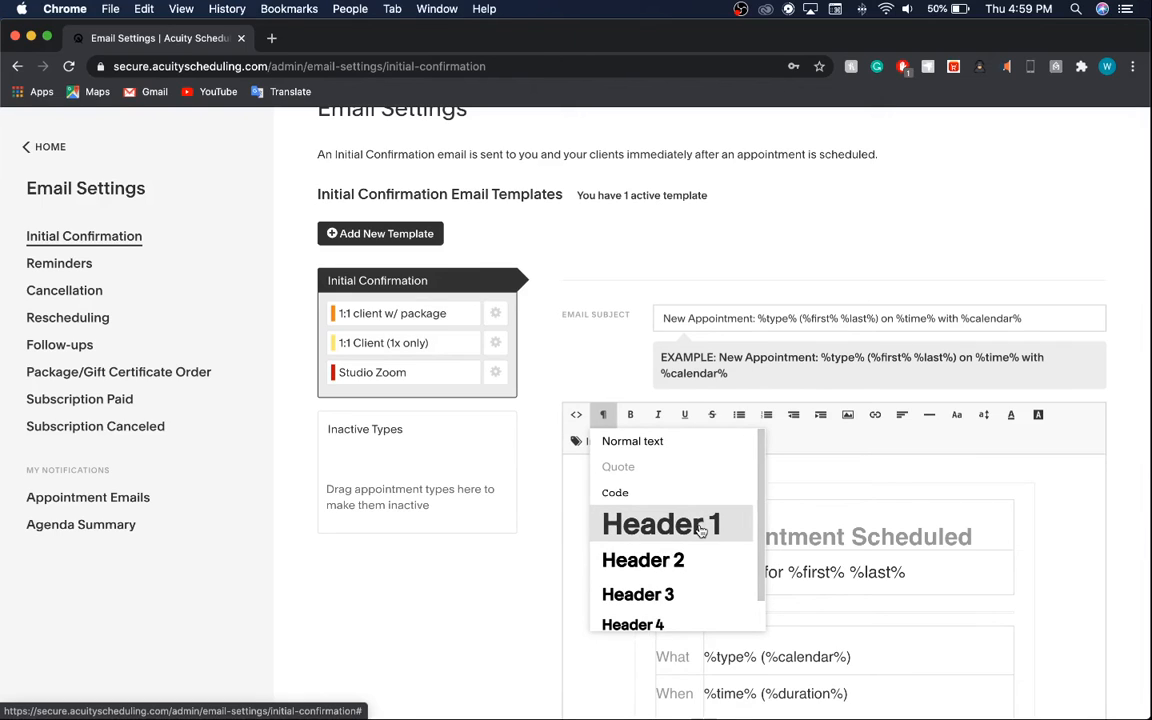
pyautogui.scroll(-1, 700, 530)
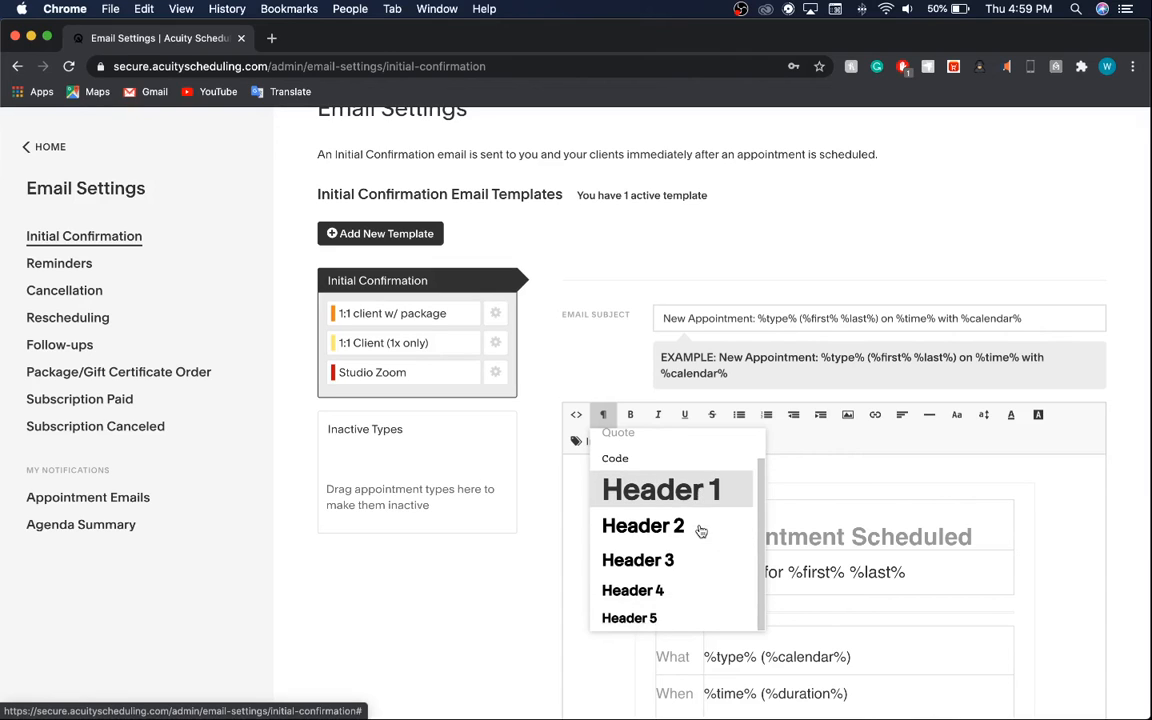
pyautogui.scroll(1, 697, 568)
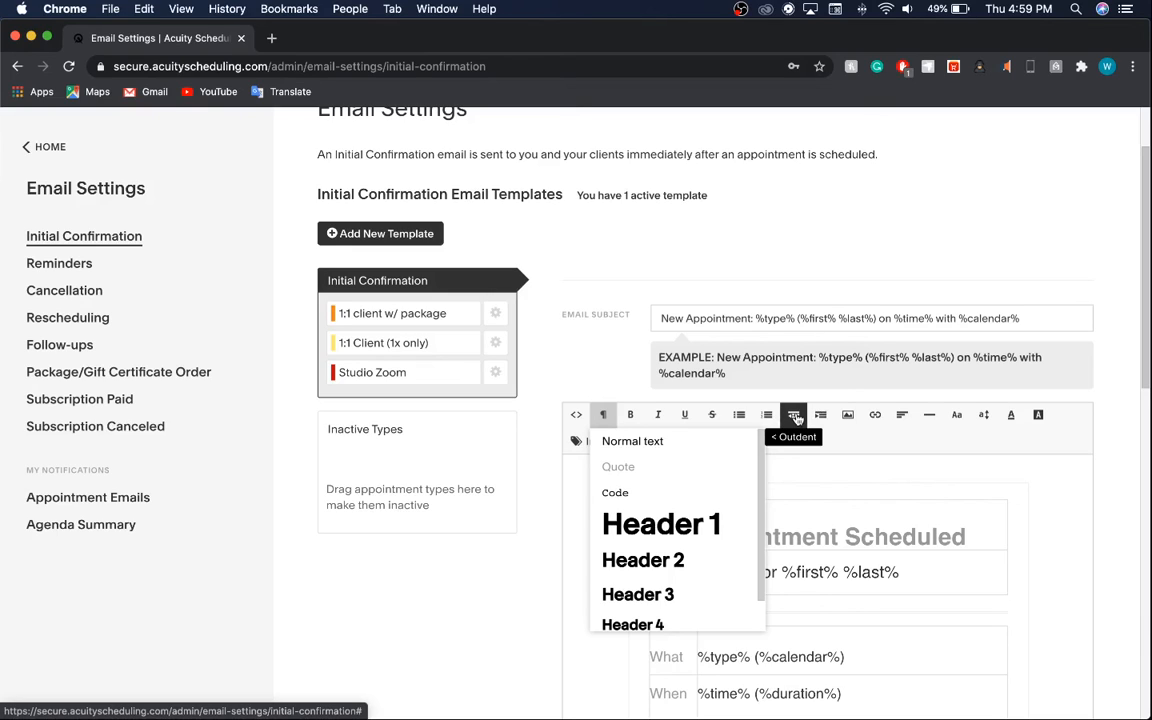
pyautogui.click(901, 416)
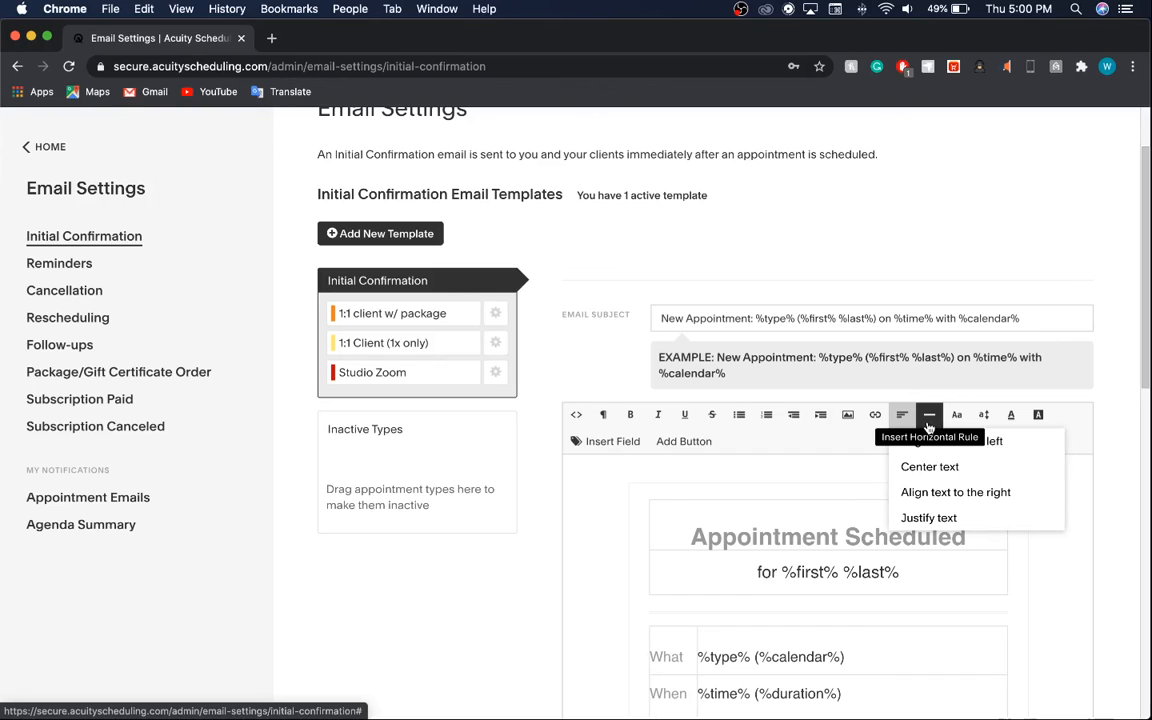
pyautogui.click(736, 533)
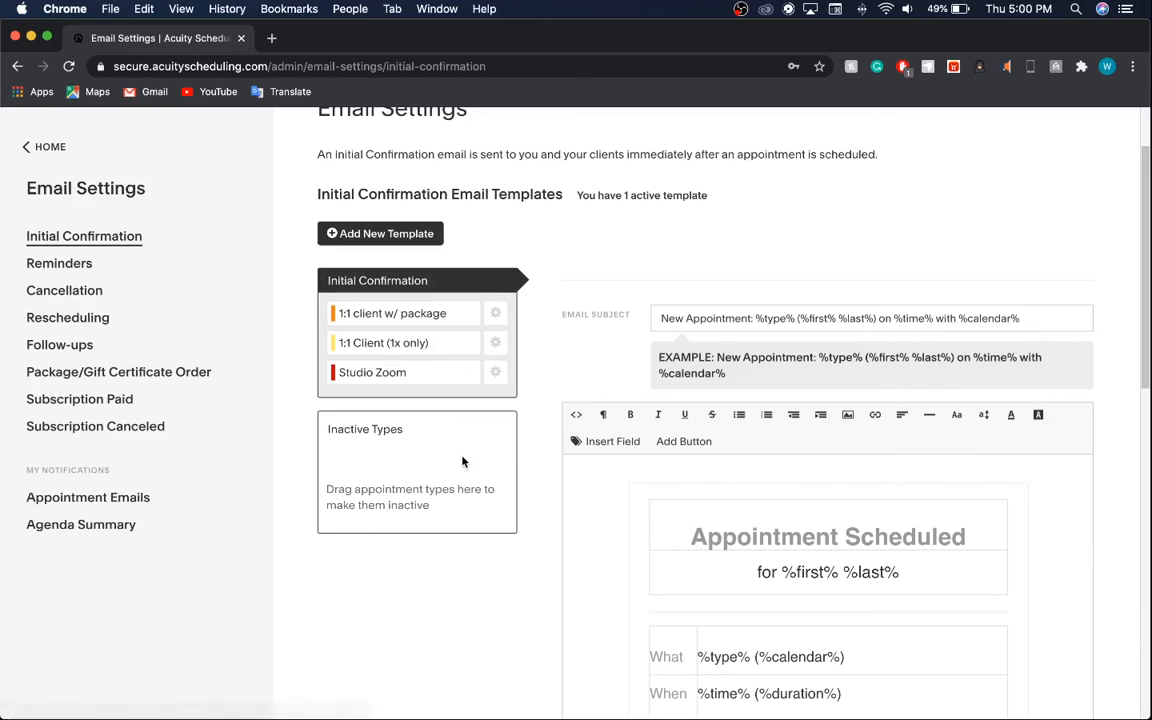
# Browse the Insert Field placeholder list, then open the Add Button dropdown.
pyautogui.click(590, 441)
pyautogui.scroll(-3, 660, 525)
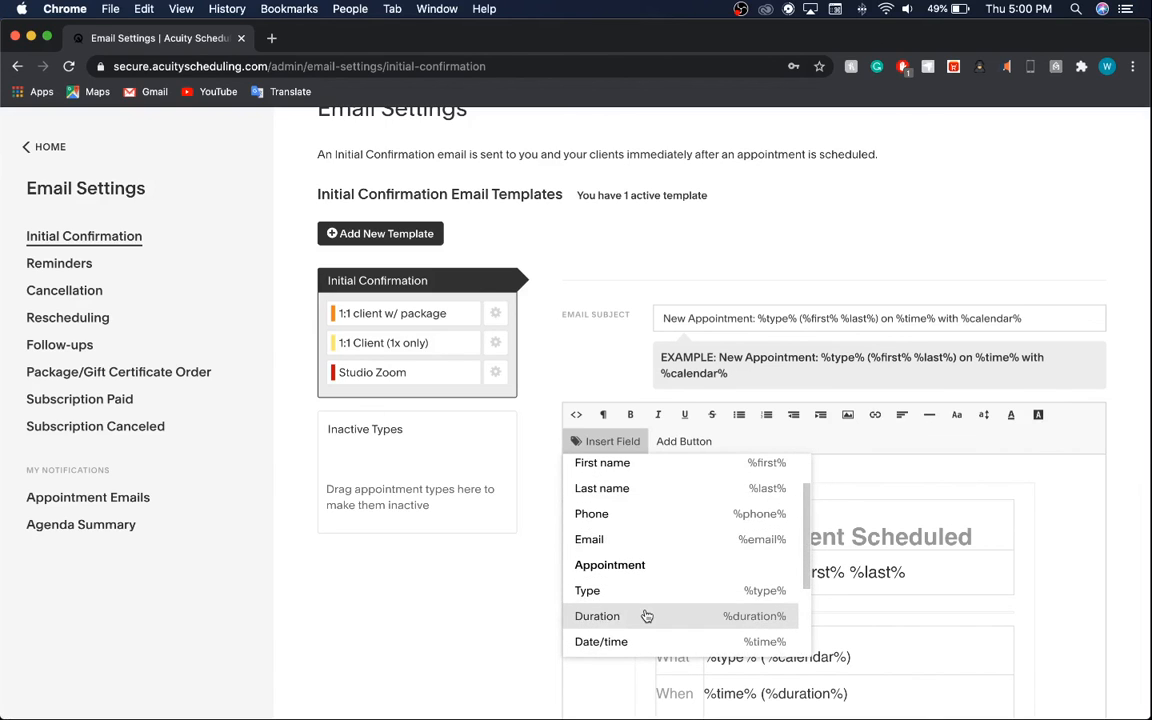
pyautogui.scroll(-2, 648, 612)
pyautogui.scroll(-2, 647, 616)
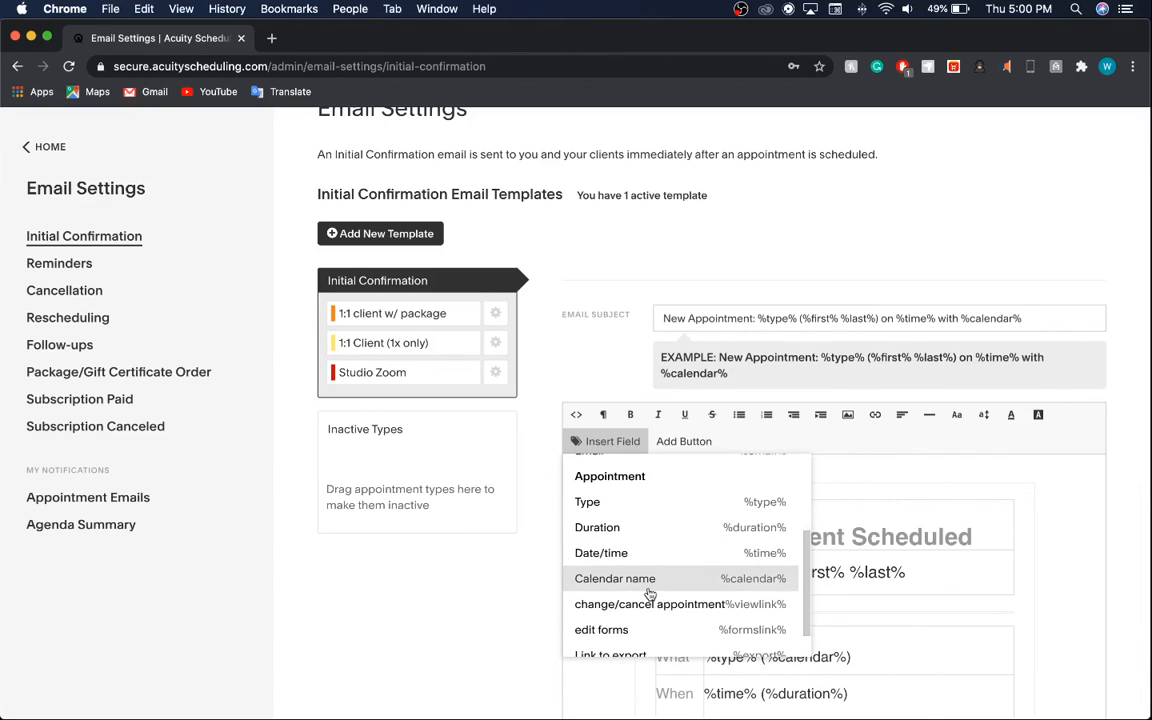
pyautogui.scroll(-1, 650, 590)
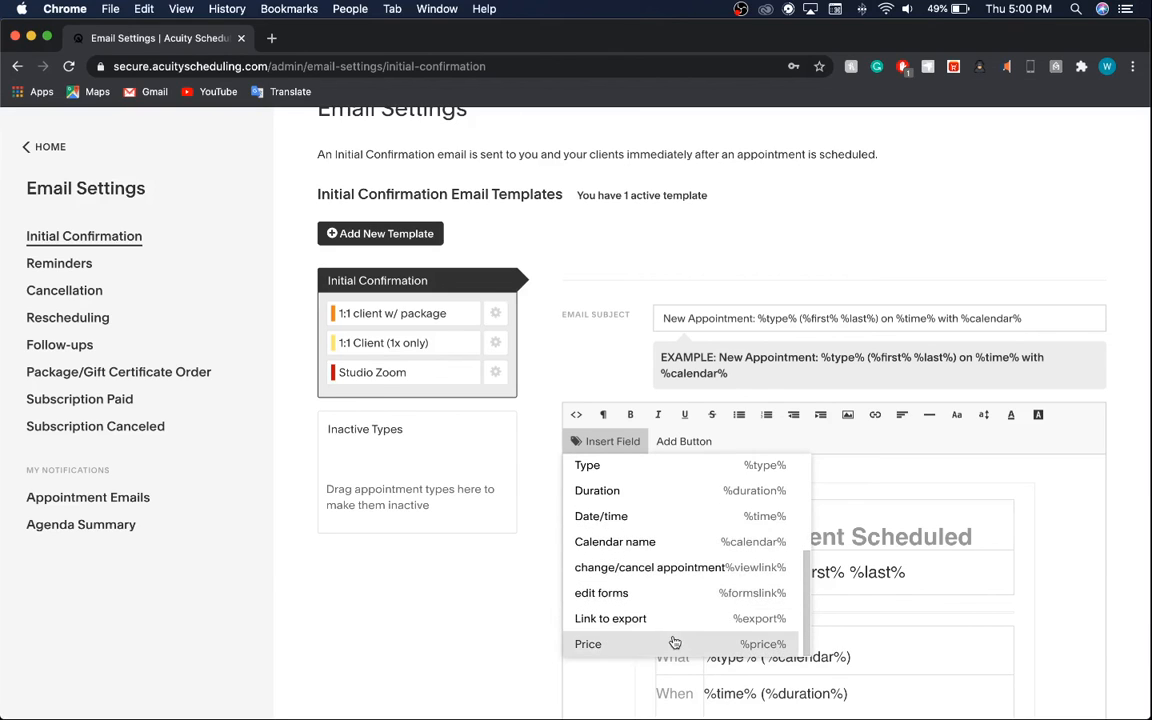
pyautogui.scroll(5, 651, 553)
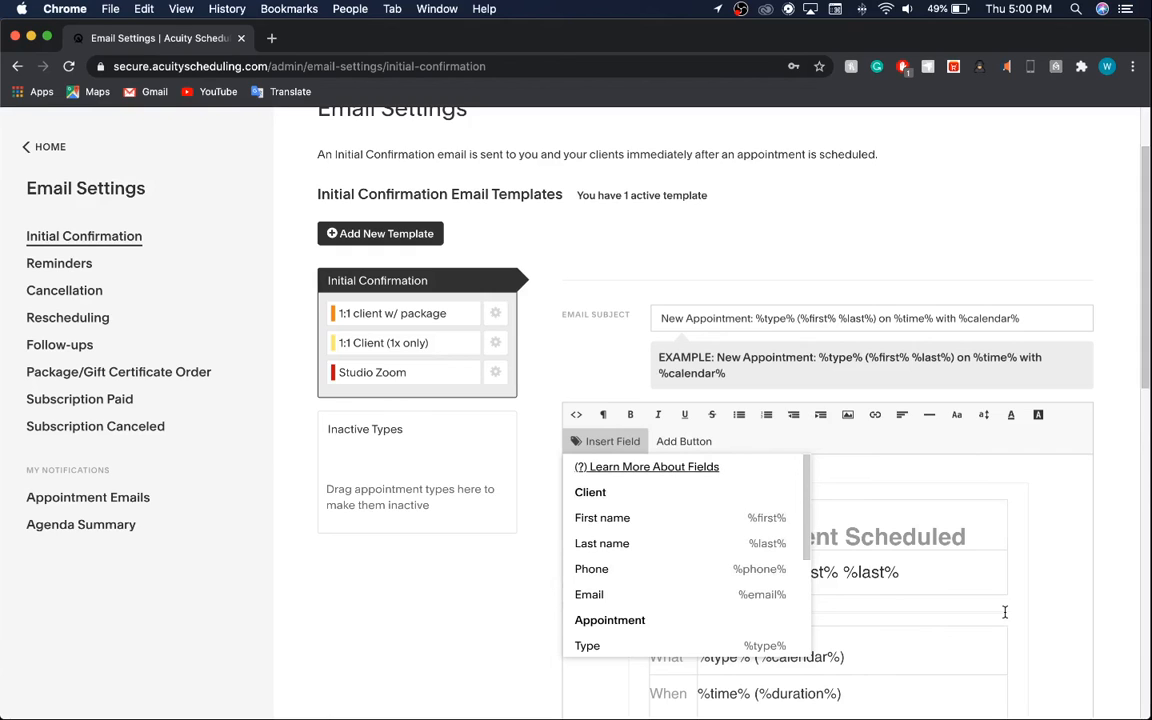
pyautogui.click(702, 449)
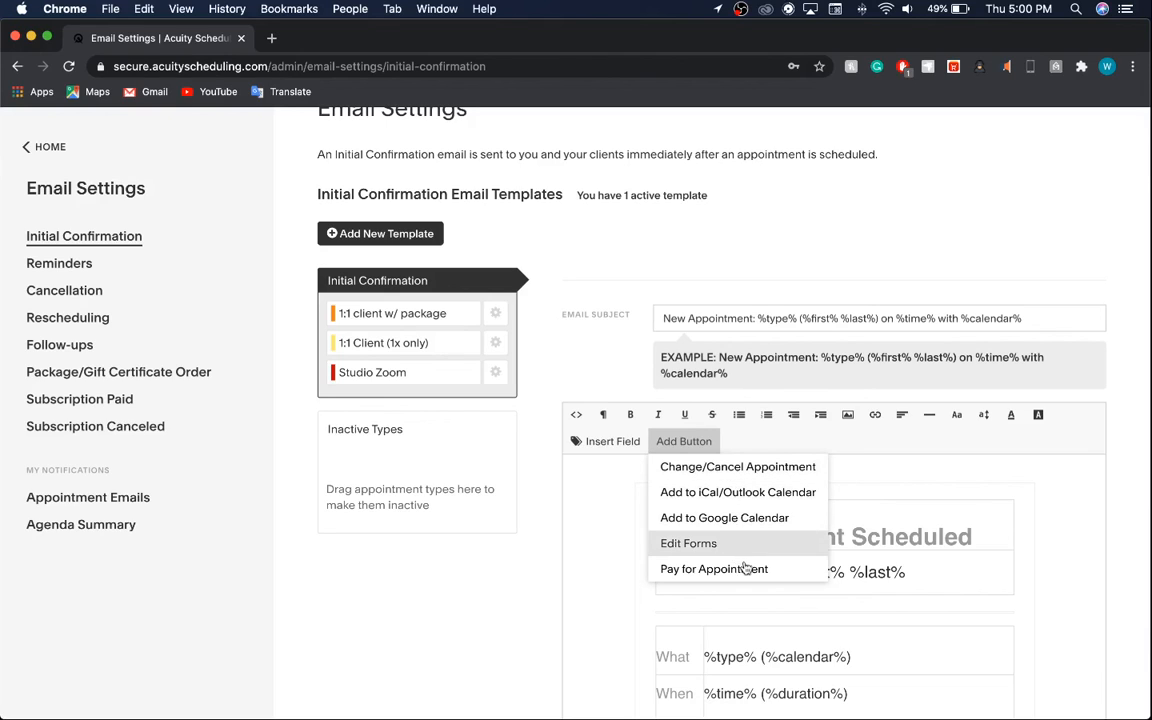
pyautogui.click(738, 492)
pyautogui.scroll(-1, 870, 498)
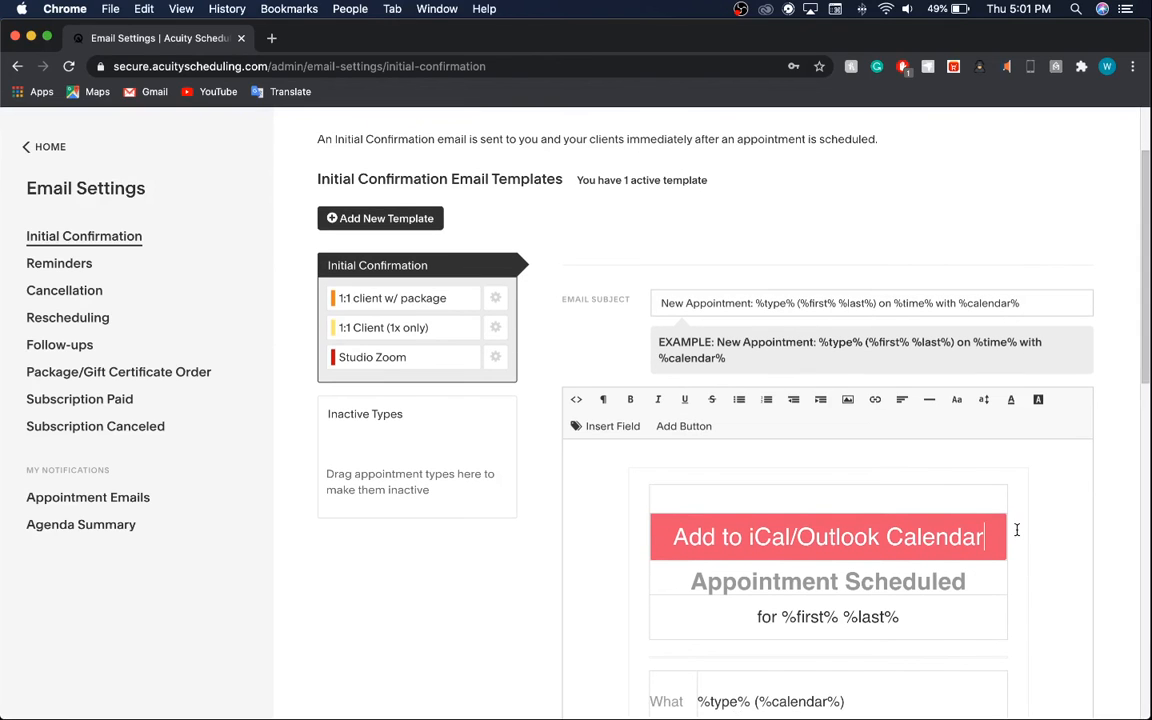
pyautogui.click(1005, 530)
pyautogui.press('BackSpace')
pyautogui.press('BackSpace')
pyautogui.press('BackSpace')
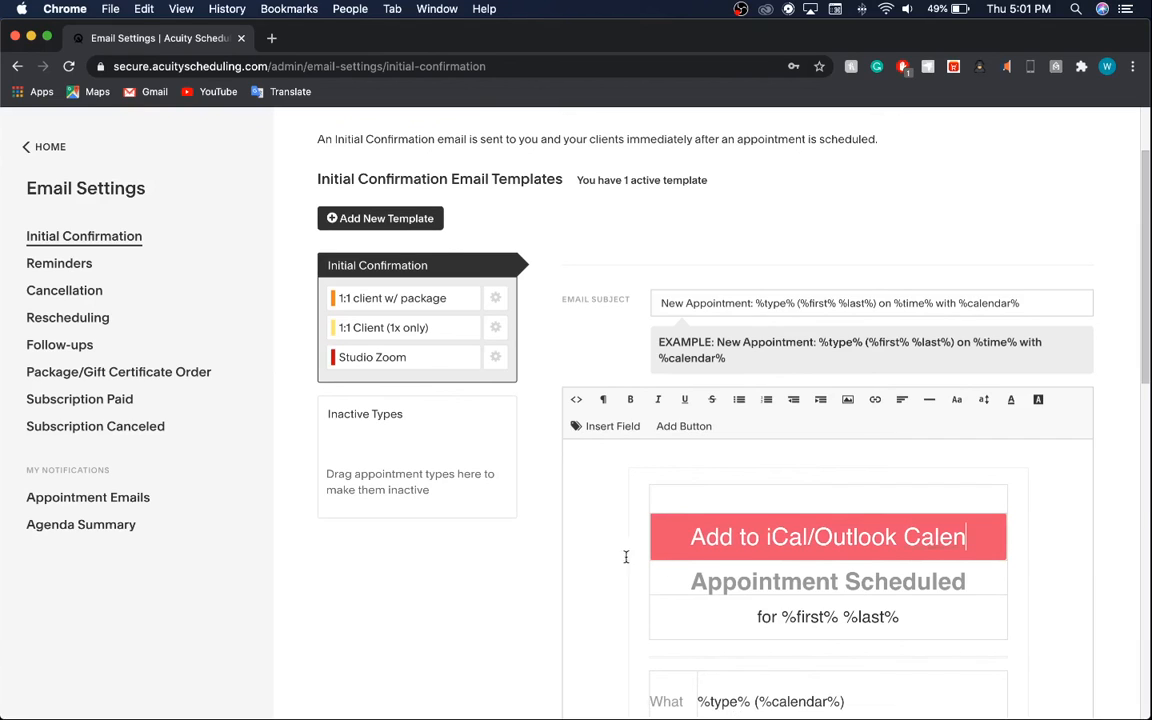
pyautogui.click(651, 540)
pyautogui.moveTo(651, 540); pyautogui.dragTo(975, 540)
pyautogui.press('BackSpace')
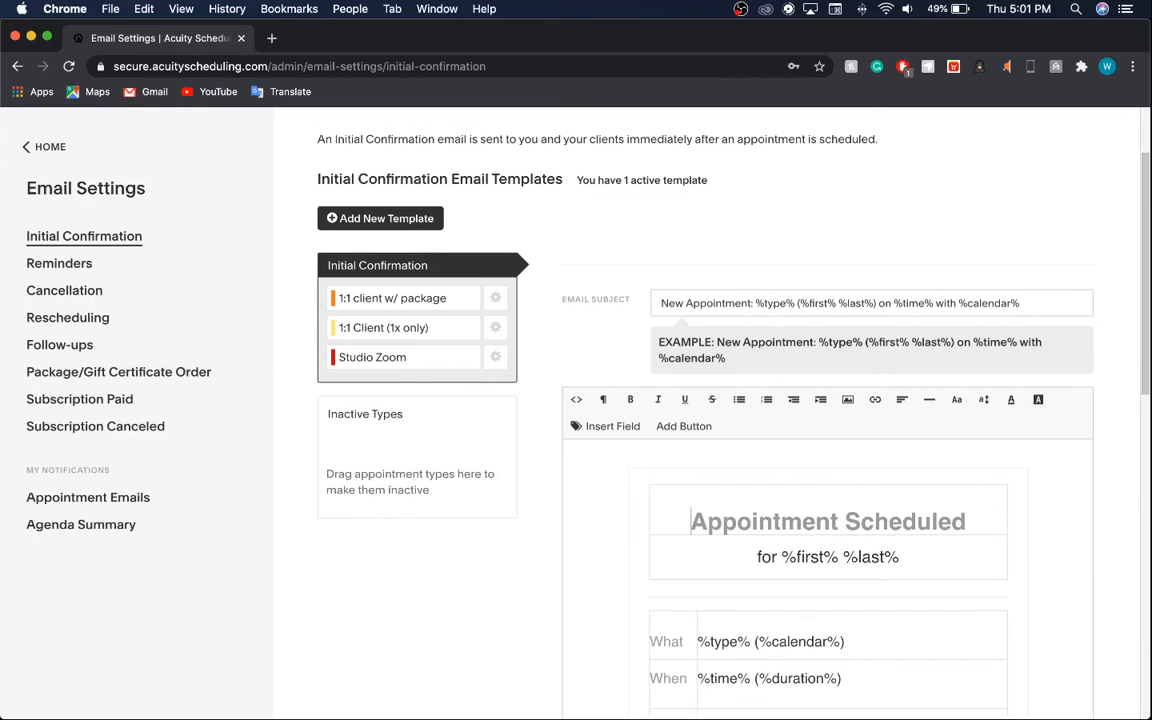
pyautogui.scroll(-5, 749, 543)
pyautogui.scroll(8, 738, 481)
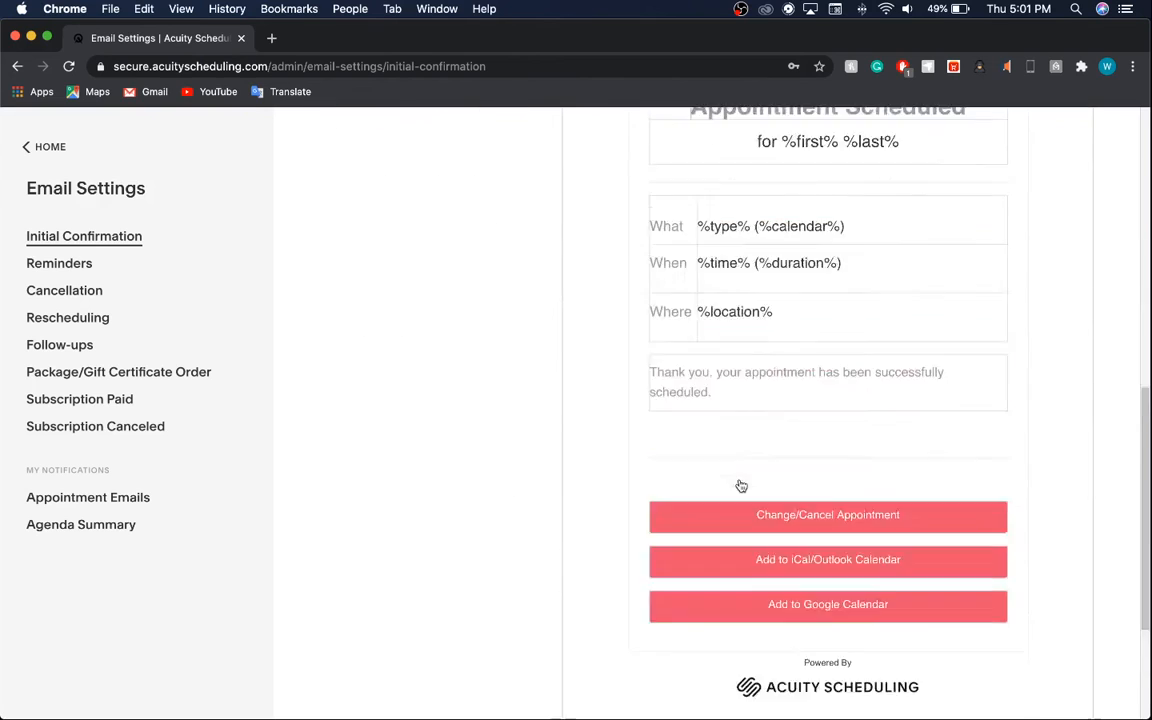
pyautogui.scroll(-1, 741, 485)
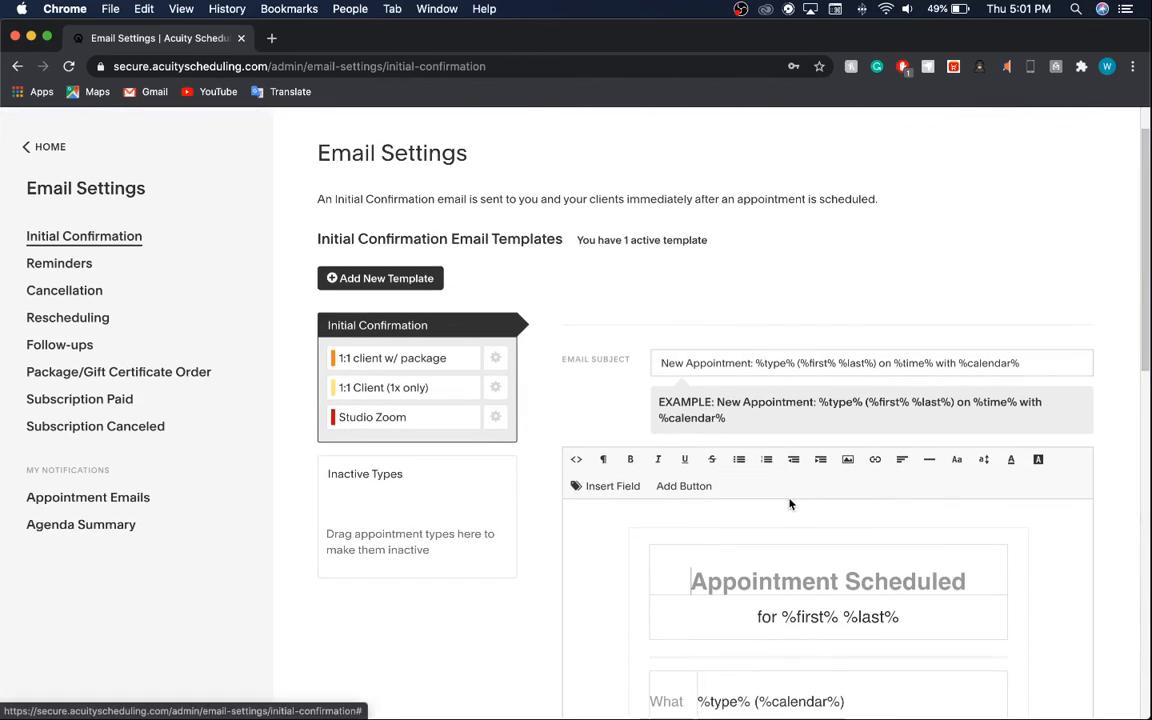
pyautogui.scroll(1, 556, 404)
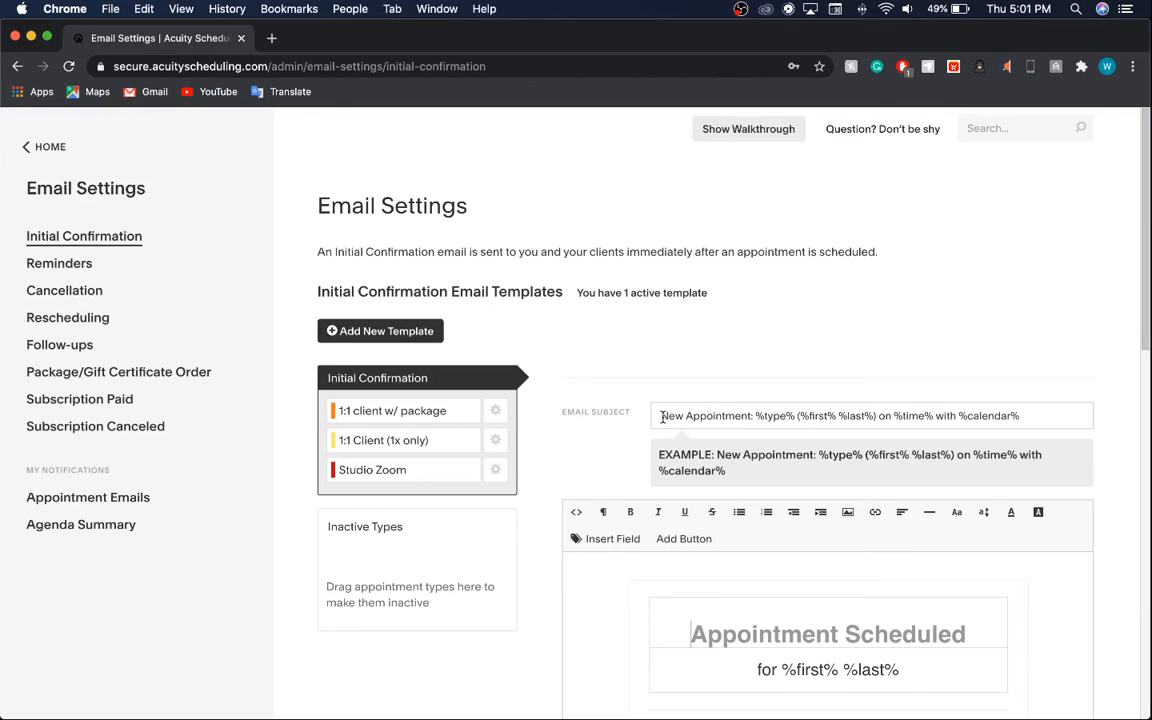
pyautogui.moveTo(661, 418); pyautogui.dragTo(742, 418)
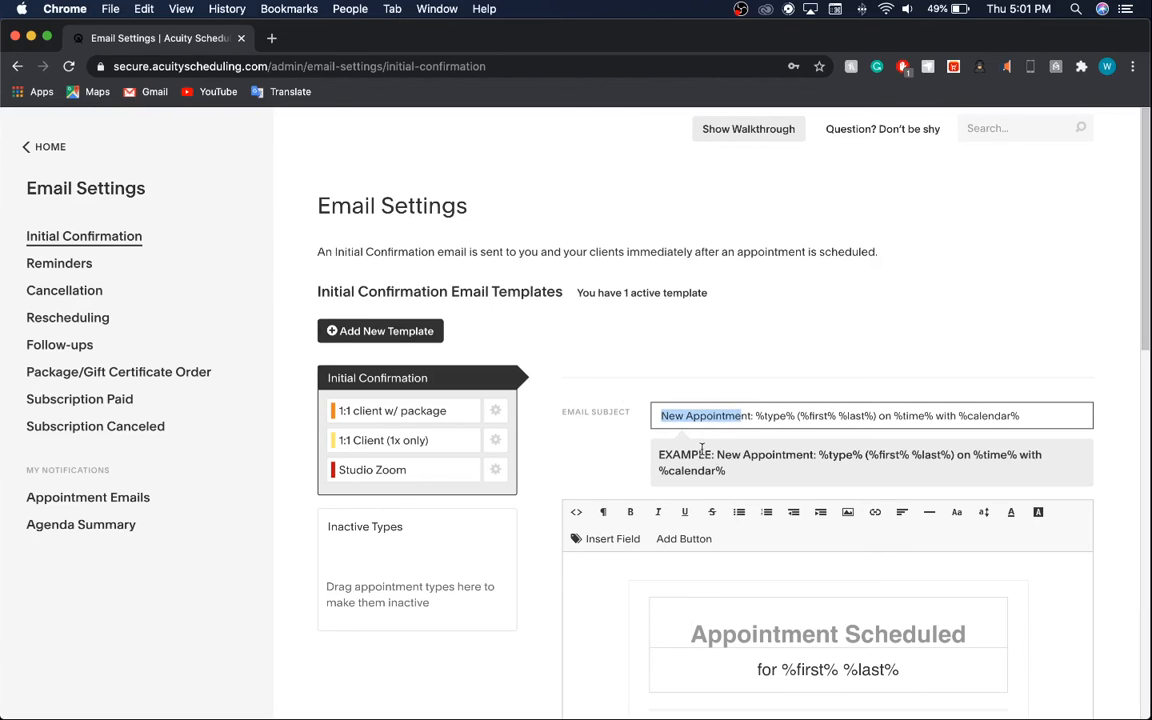
pyautogui.click(760, 416)
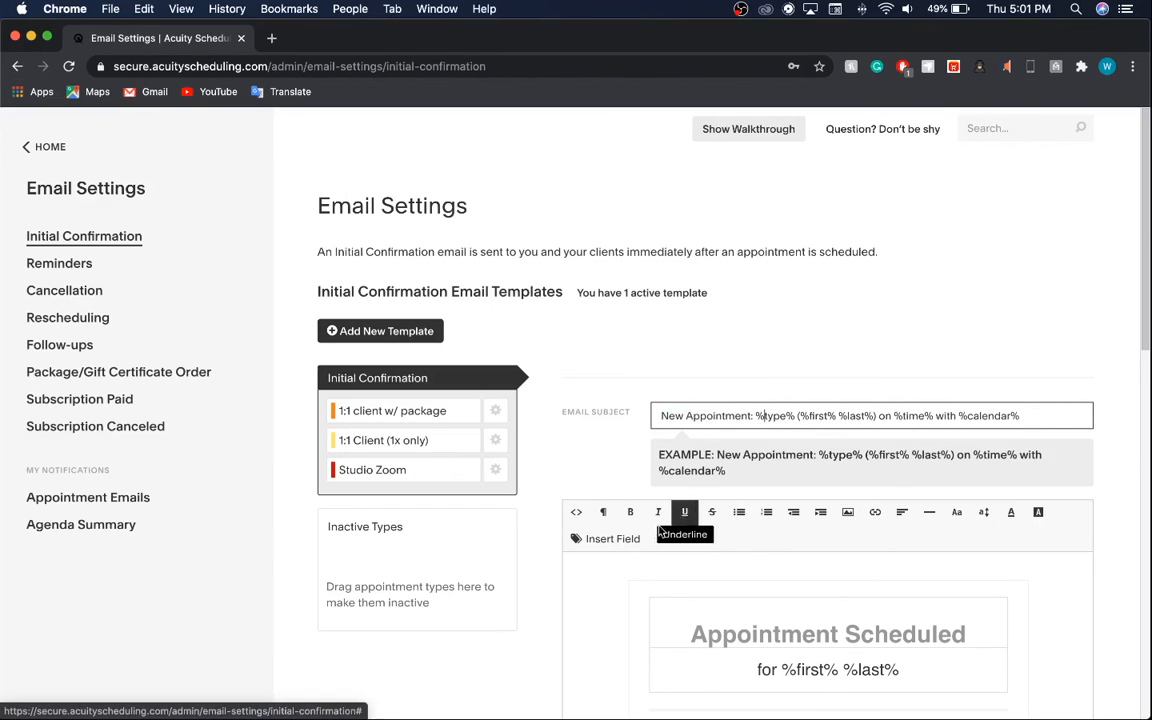
pyautogui.click(605, 539)
pyautogui.scroll(-5, 713, 664)
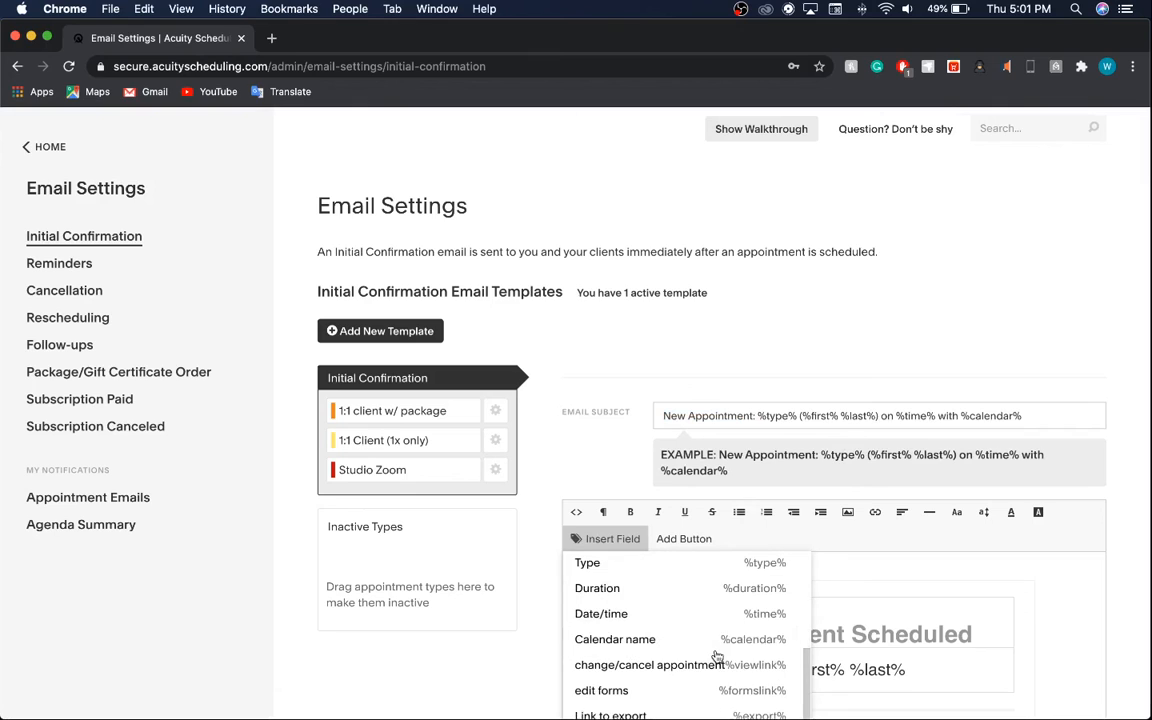
pyautogui.scroll(-2, 714, 653)
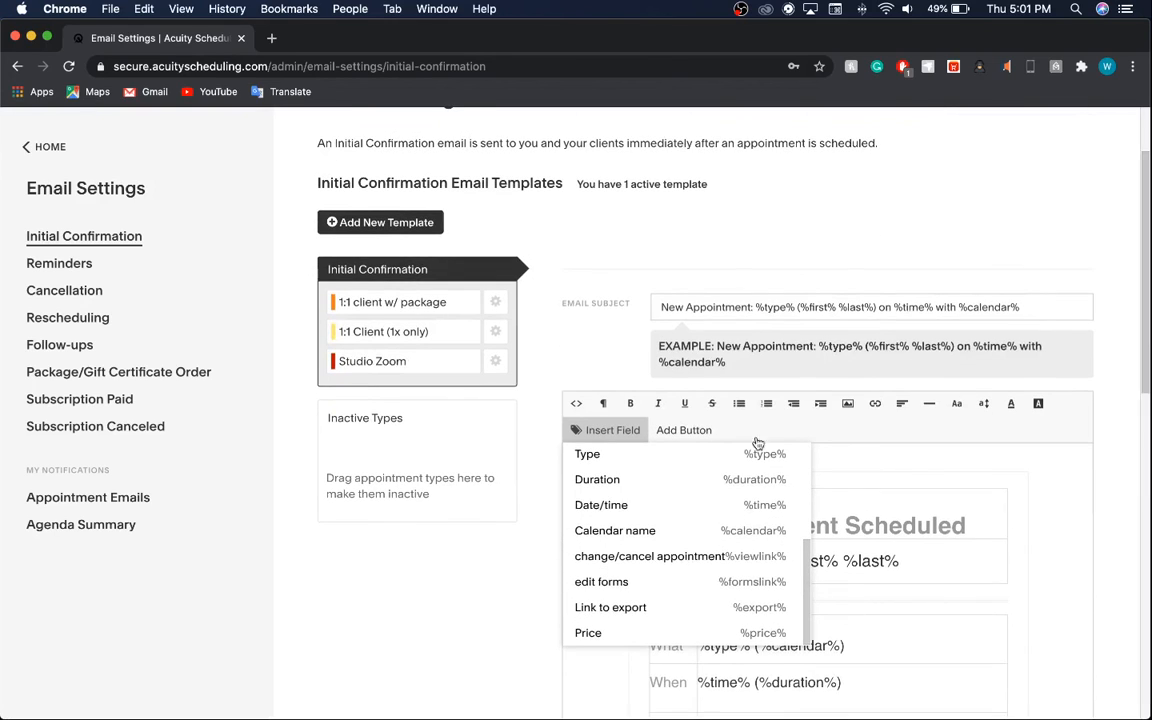
pyautogui.click(755, 309)
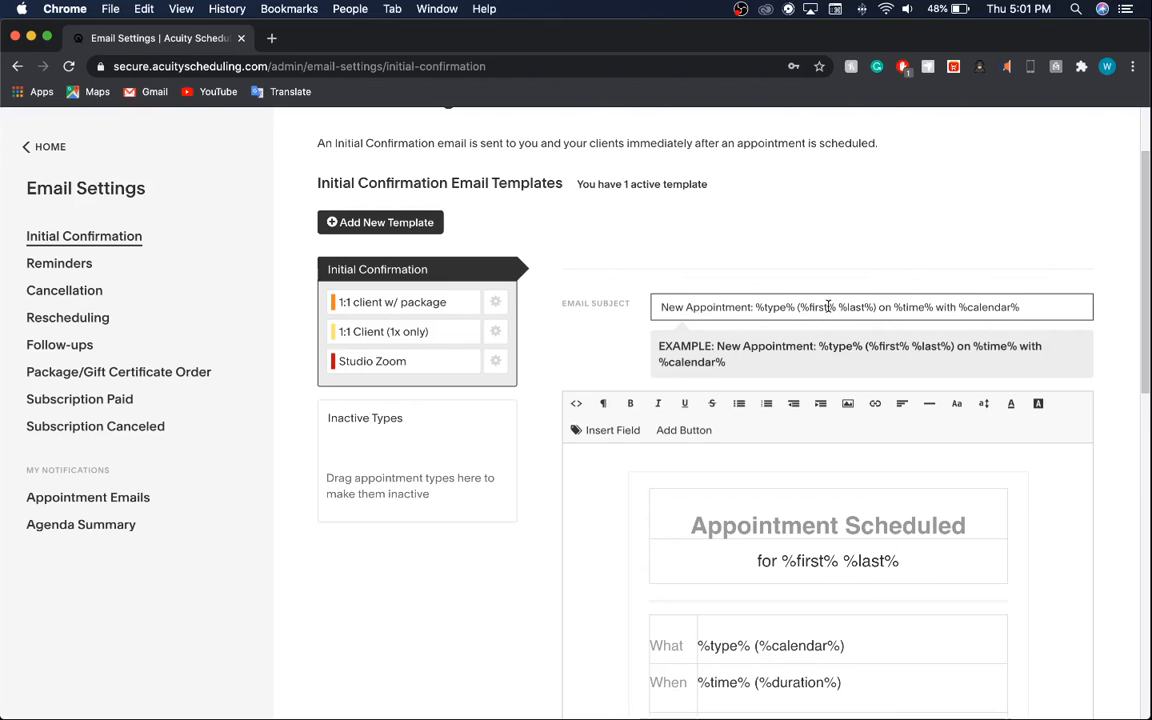
pyautogui.scroll(-1, 828, 307)
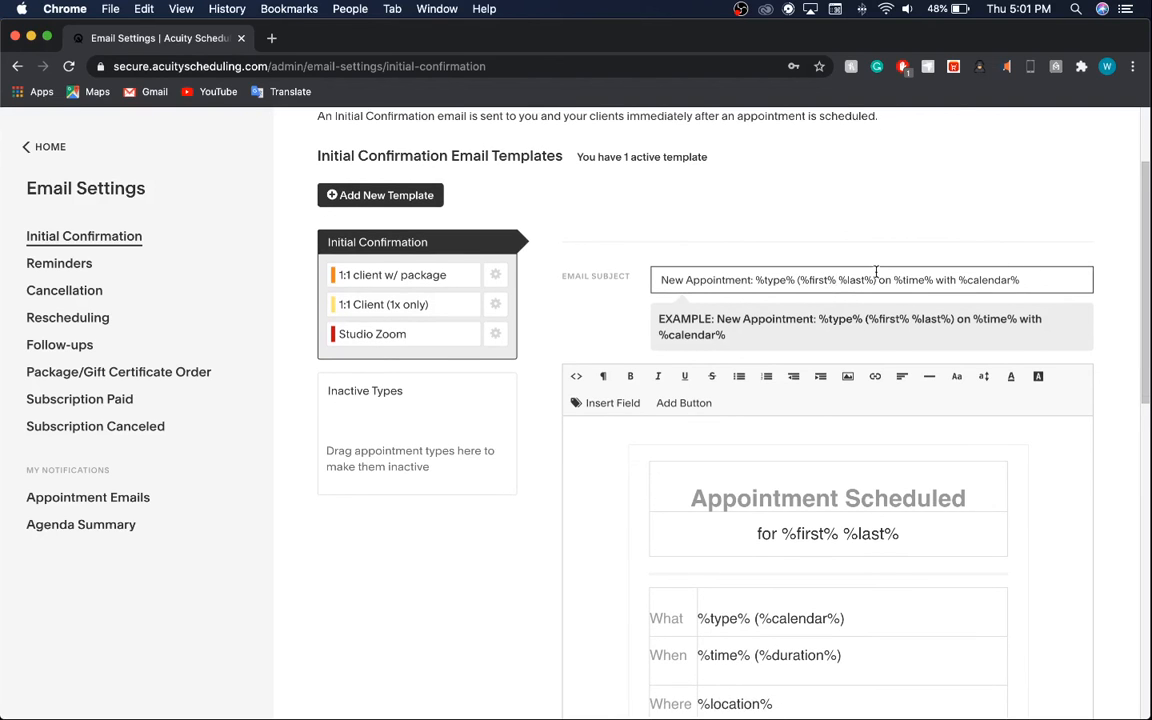
pyautogui.scroll(-3, 876, 271)
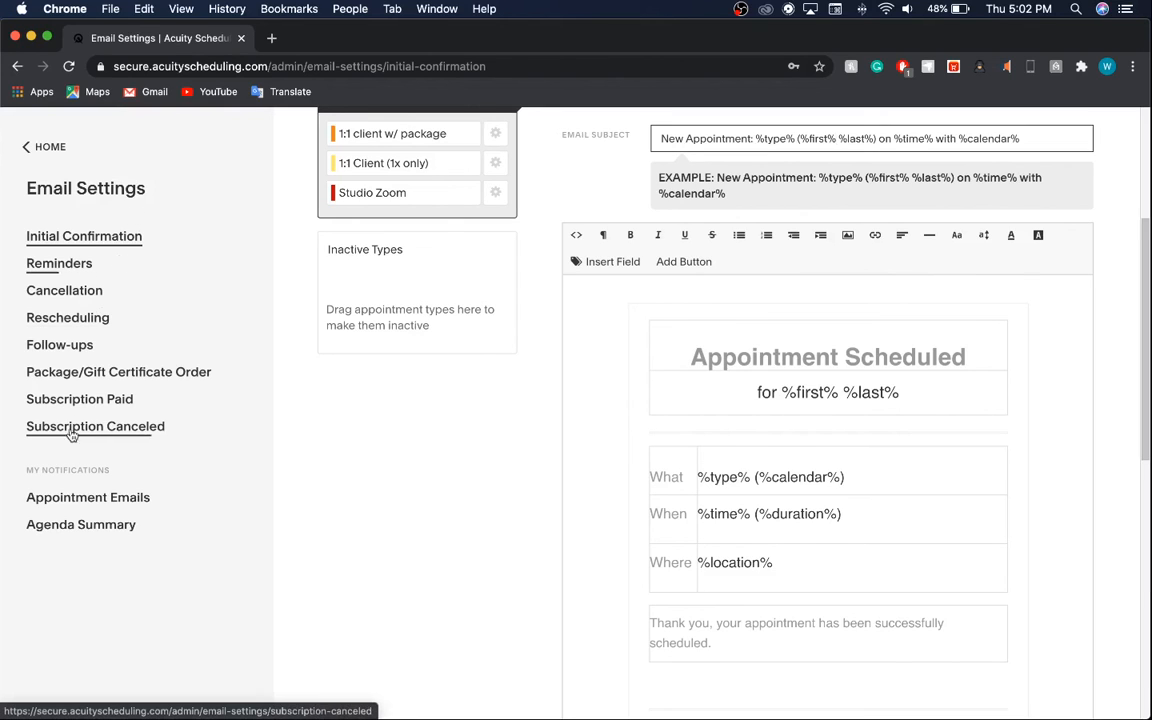
# Discard the unsaved template changes, return to the Appointment Calendar, then switch to the screen recorder.
pyautogui.click(33, 147)
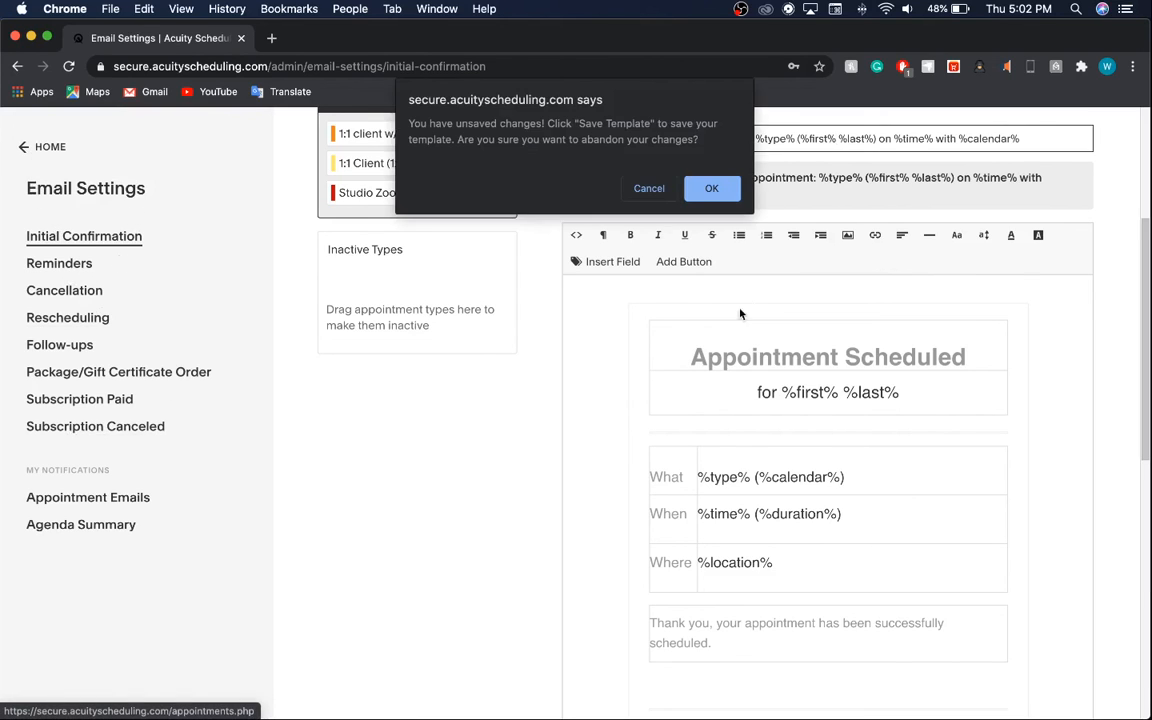
pyautogui.click(711, 188)
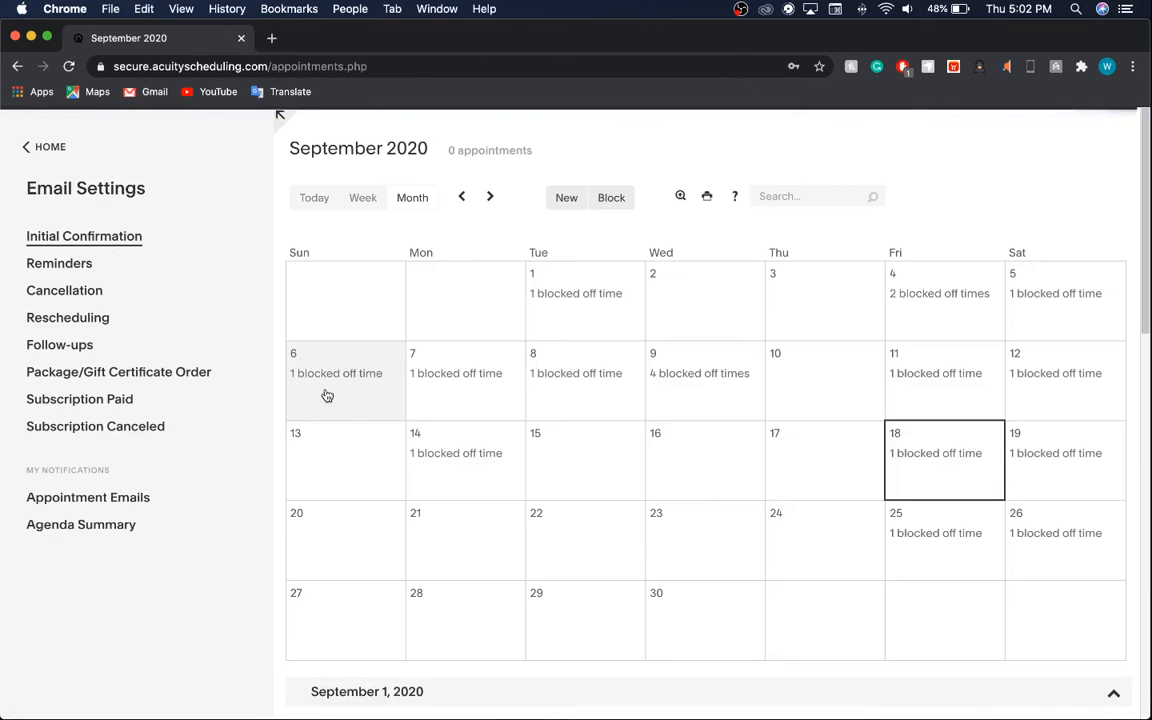
pyautogui.click(46, 151)
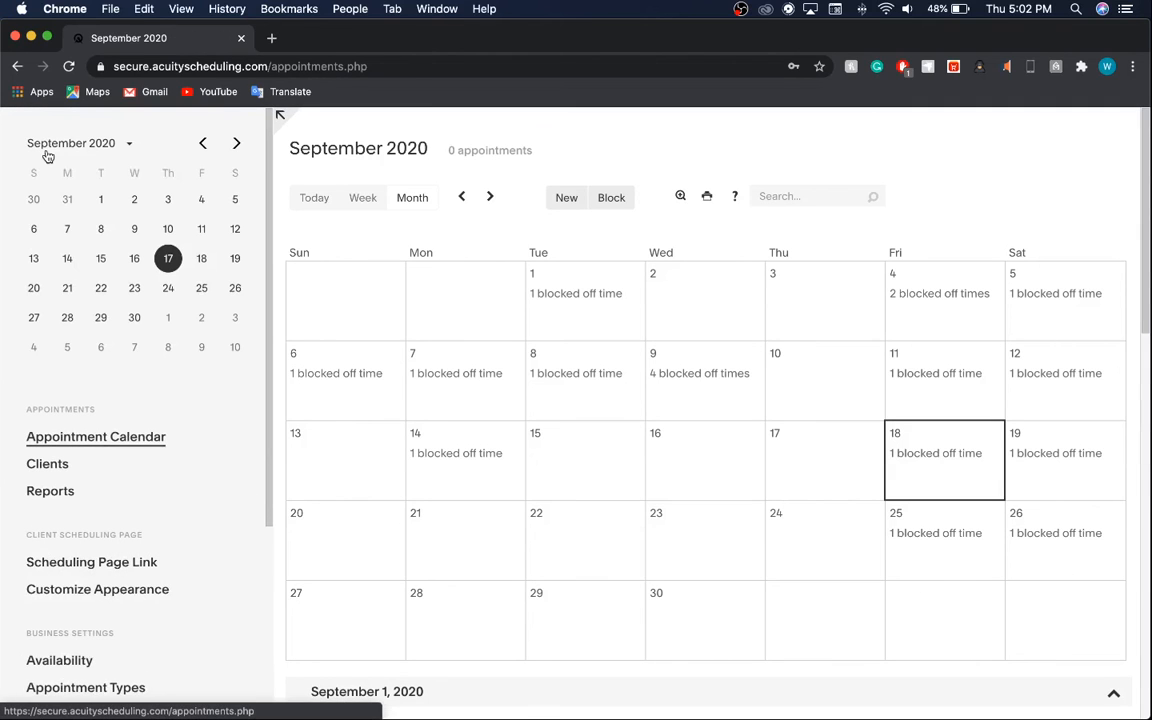
pyautogui.scroll(-2, 135, 445)
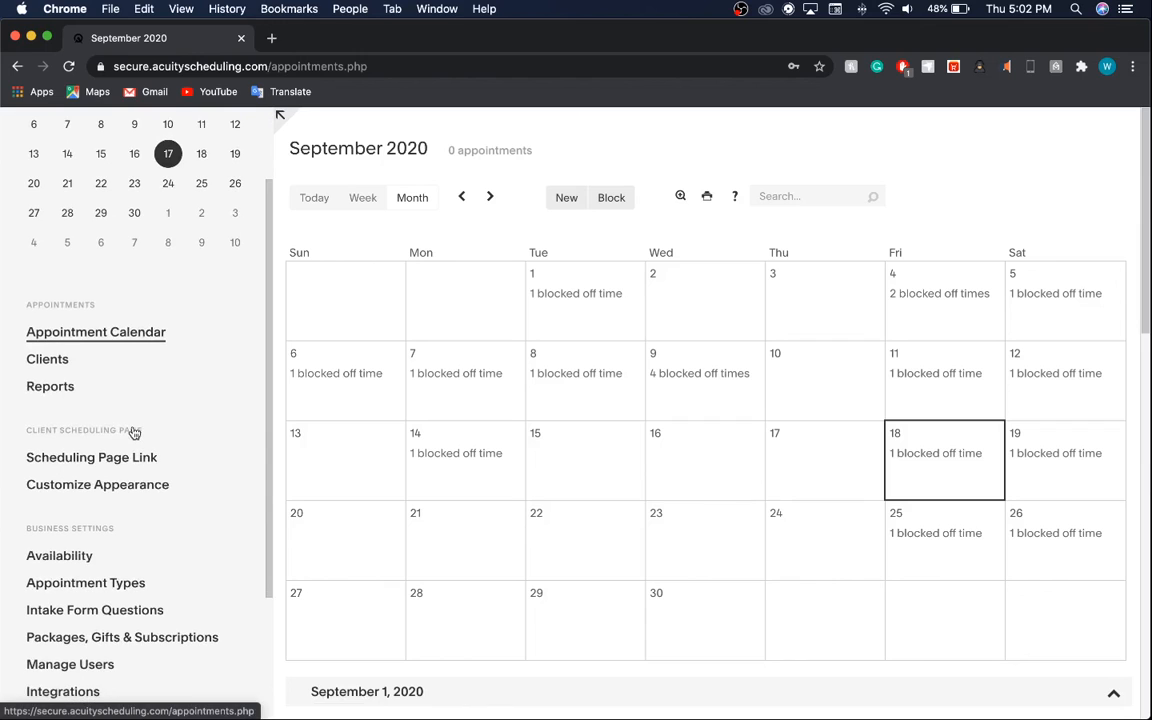
pyautogui.scroll(-4, 181, 421)
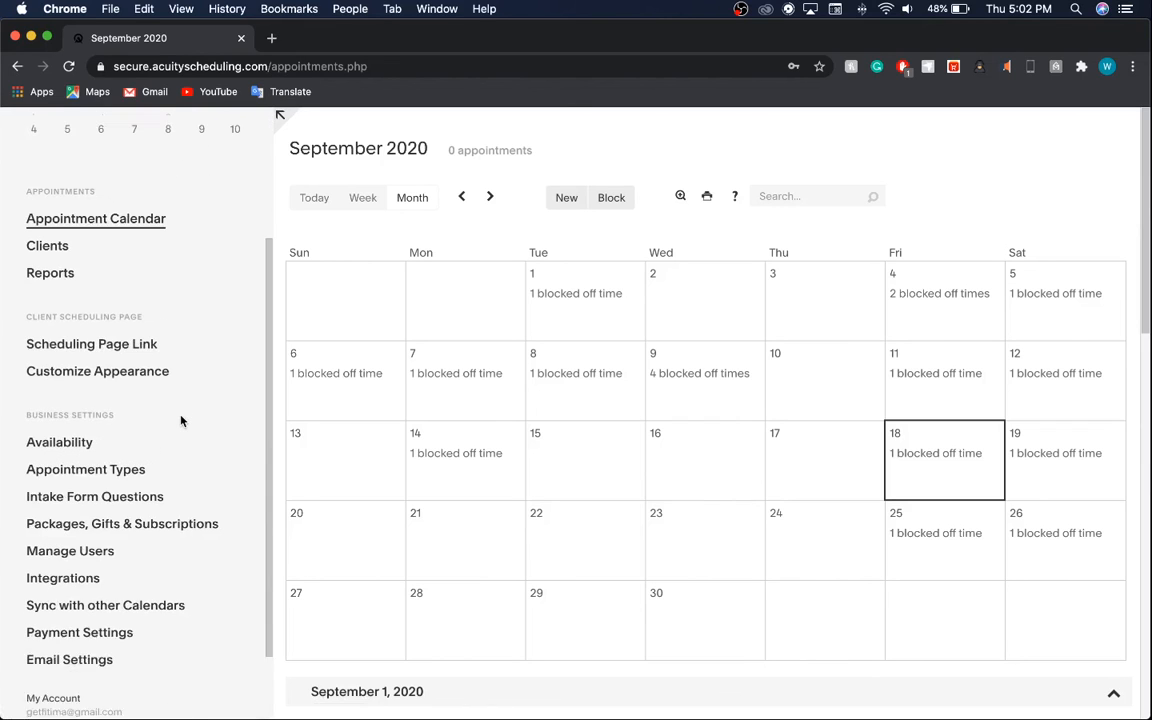
pyautogui.scroll(6, 181, 421)
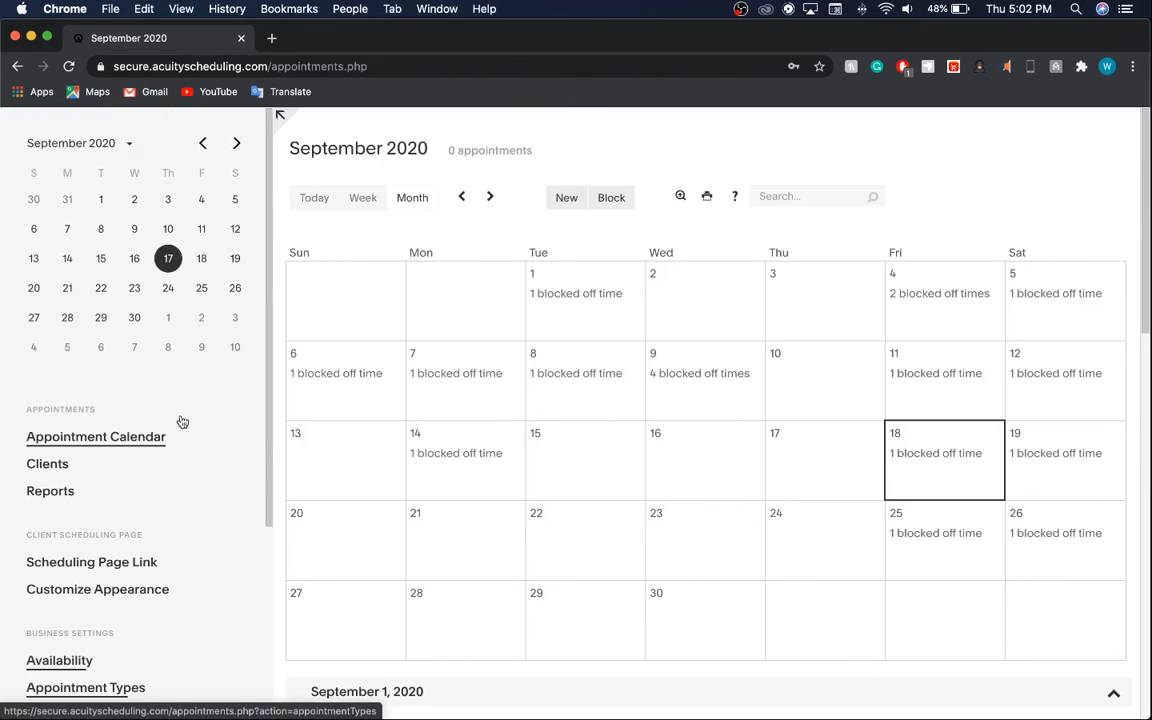
pyautogui.scroll(-6, 181, 421)
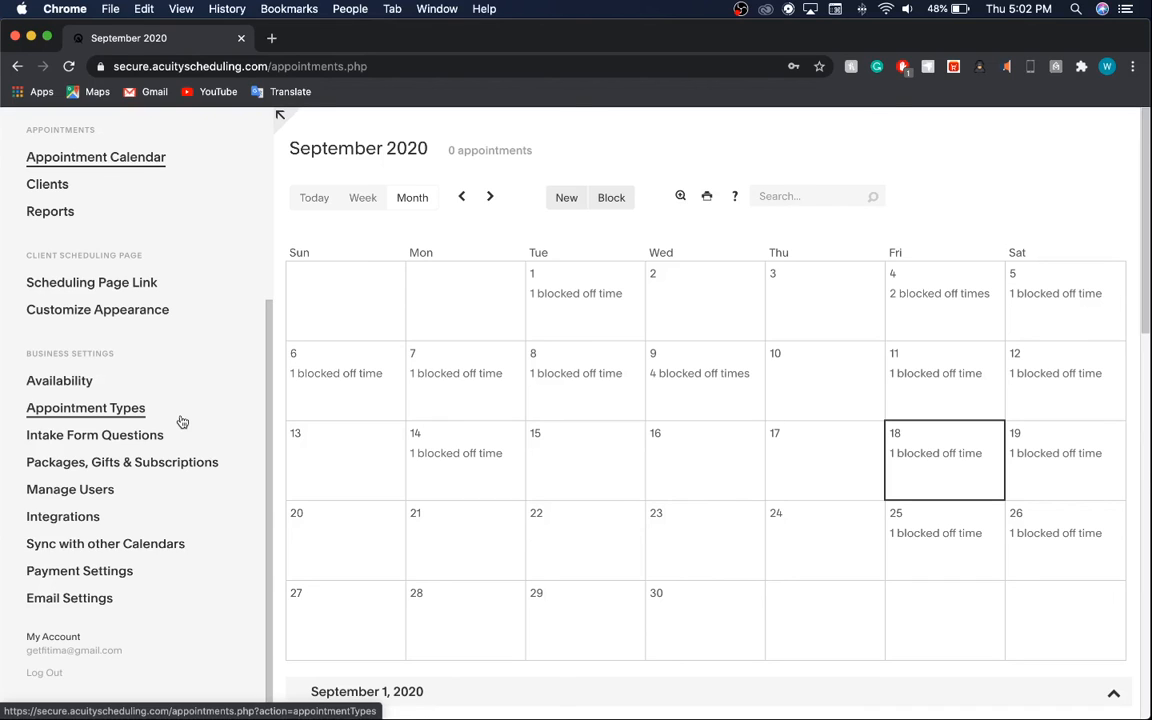
pyautogui.hotkey('ctrl', 'Up')
pyautogui.click(402, 314)
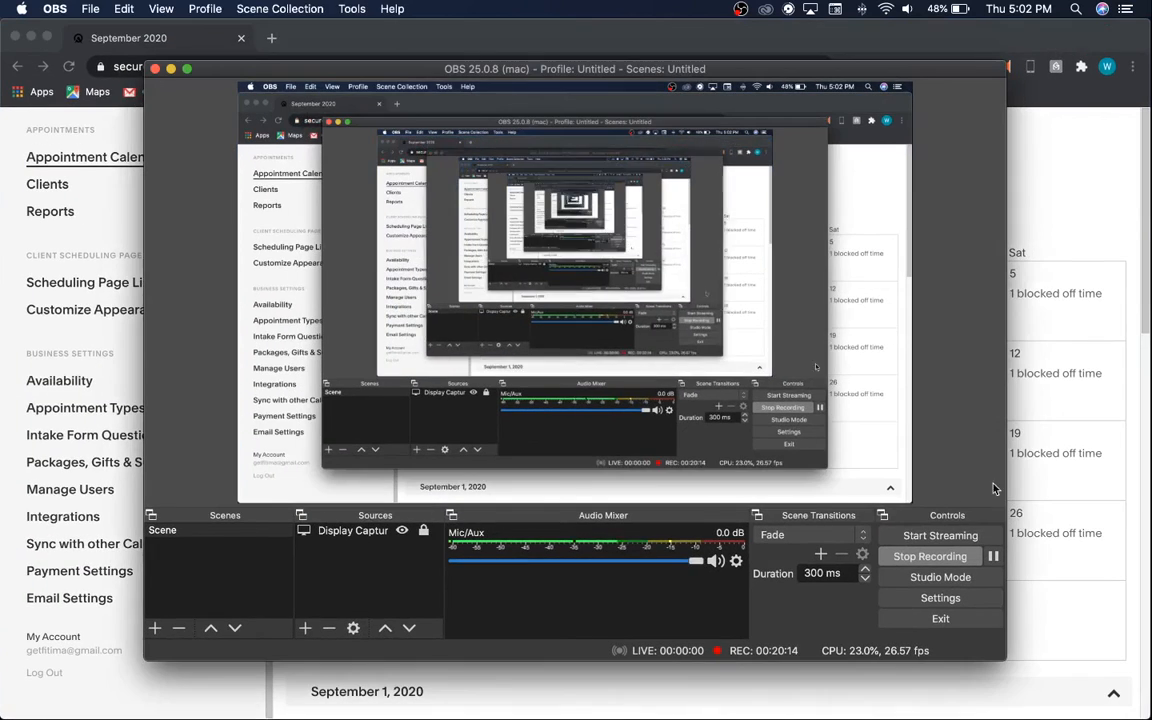